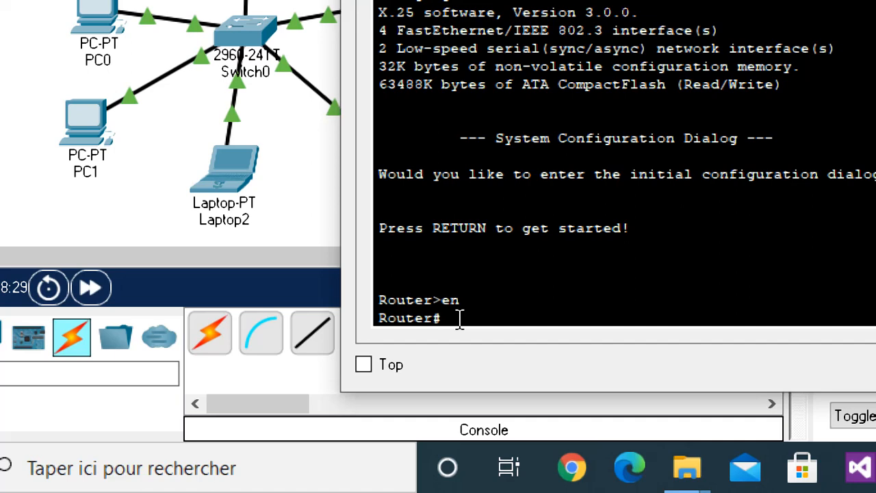
Try to display the router's running configuration with the command show run config.
type("sh")
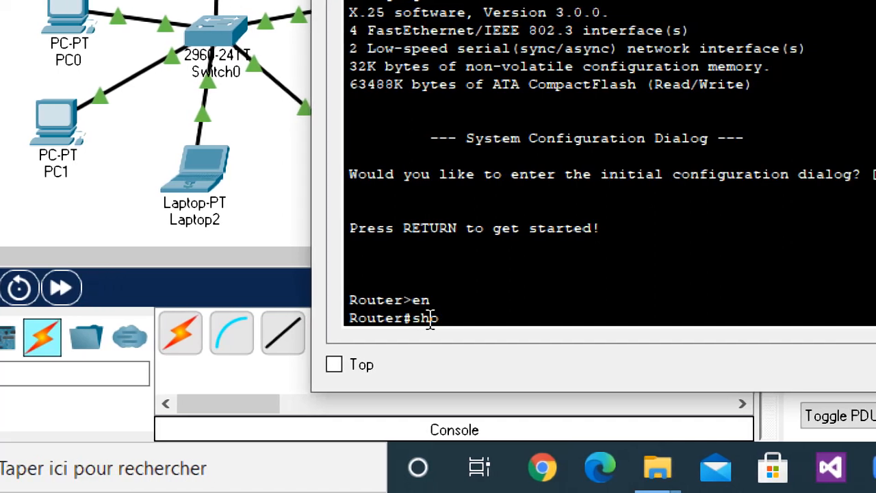
type("ow")
type(" e")
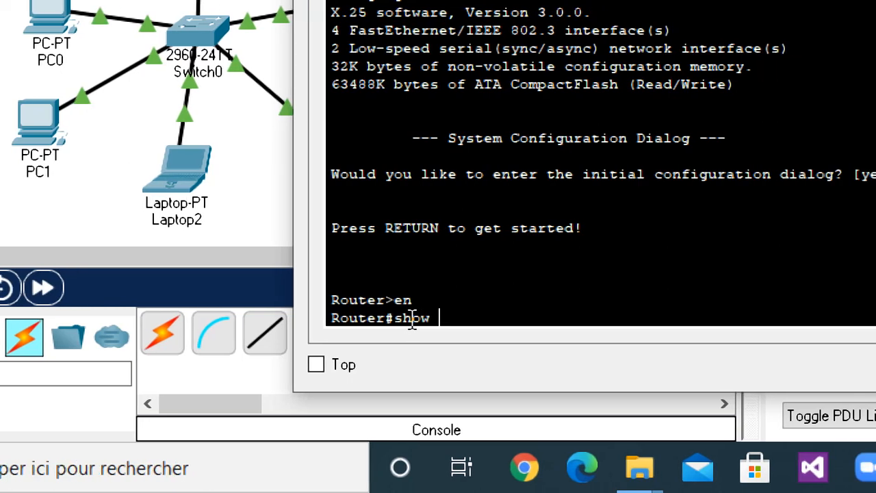
key("BackSpace")
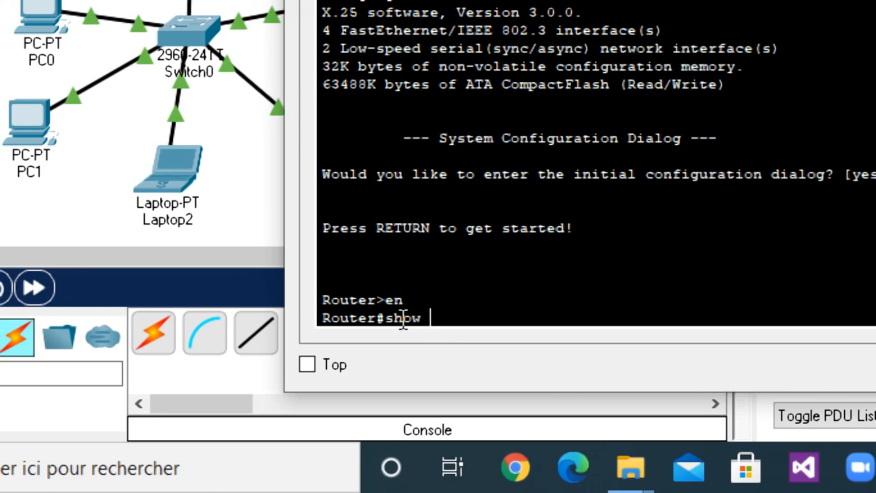
type("run config")
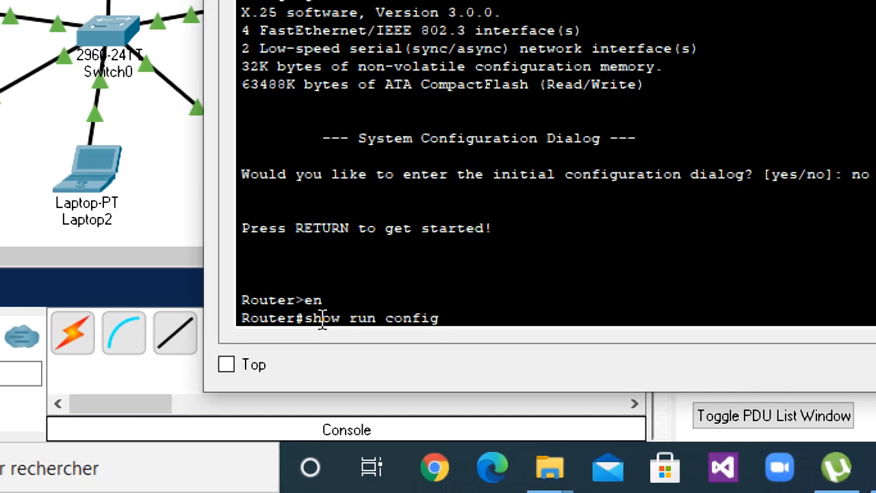
key("Return")
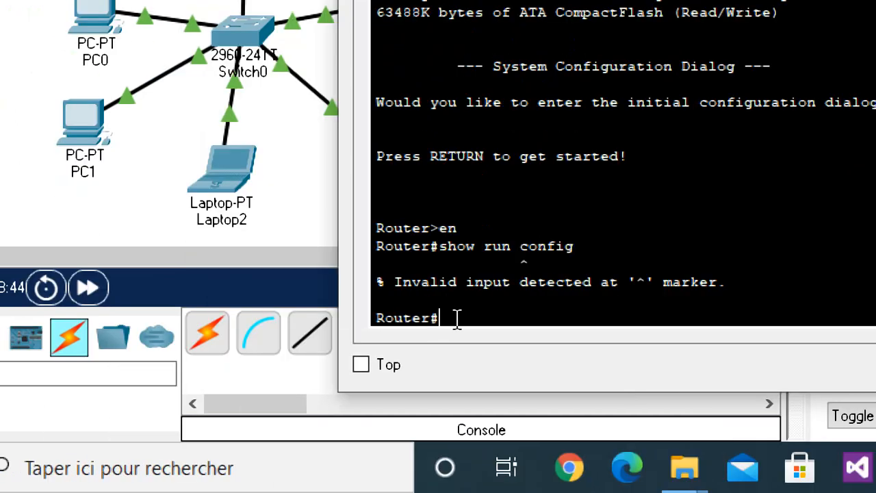
Try the abbreviated command show r c for displaying the router's configuration.
key("Up")
key("BackSpace")
key("BackSpace")
key("BackSpace")
key("BackSpace")
key("BackSpace")
key("BackSpace")
key("BackSpace")
key("BackSpace")
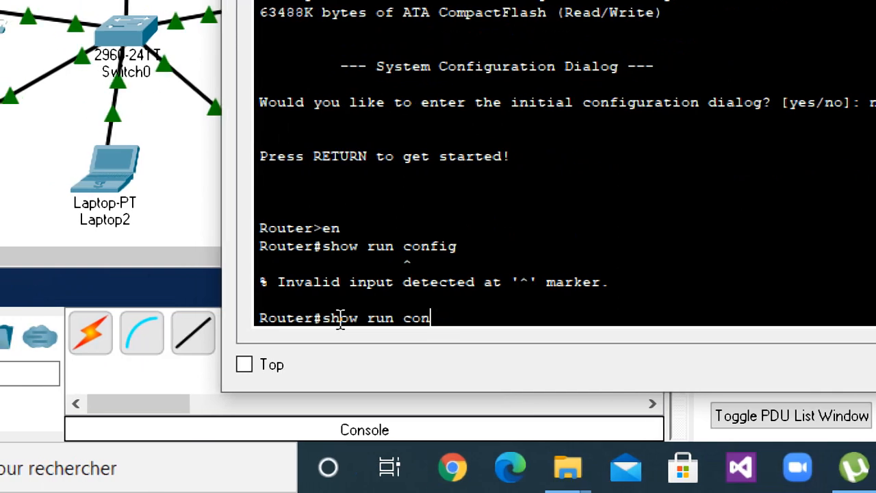
key("BackSpace")
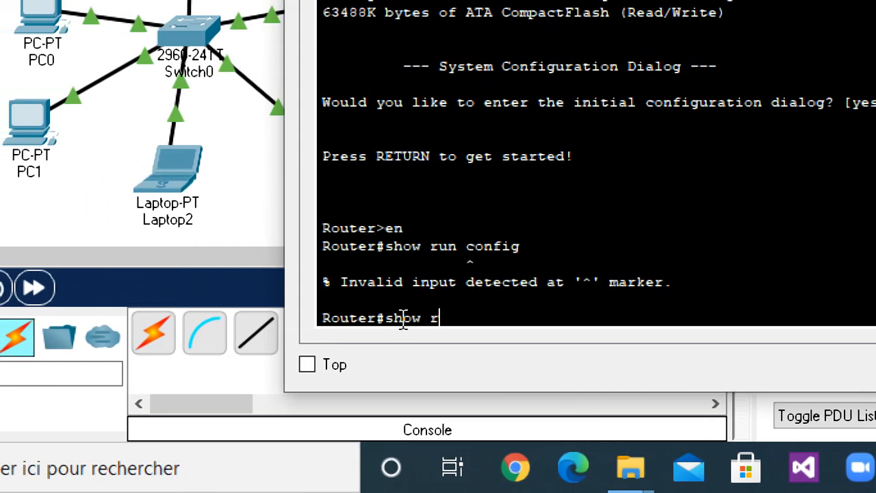
type("c")
key("Return")
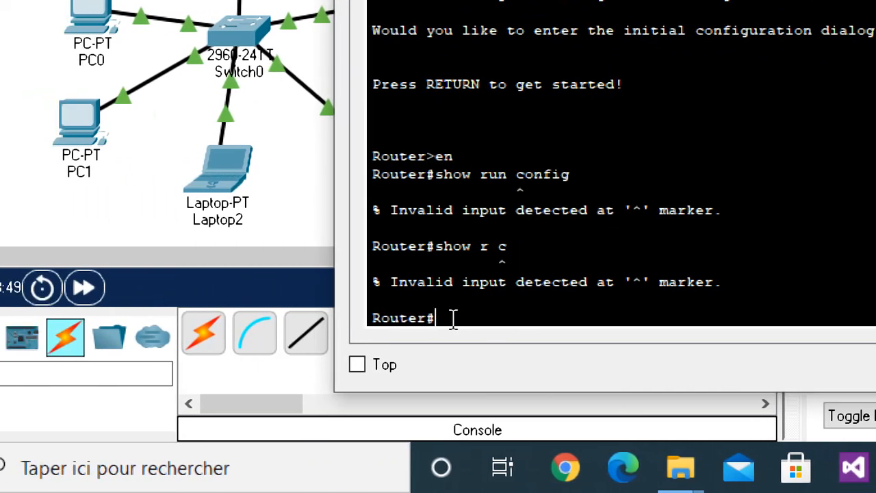
Display the router's running configuration with the full command show running-config.
type("show")
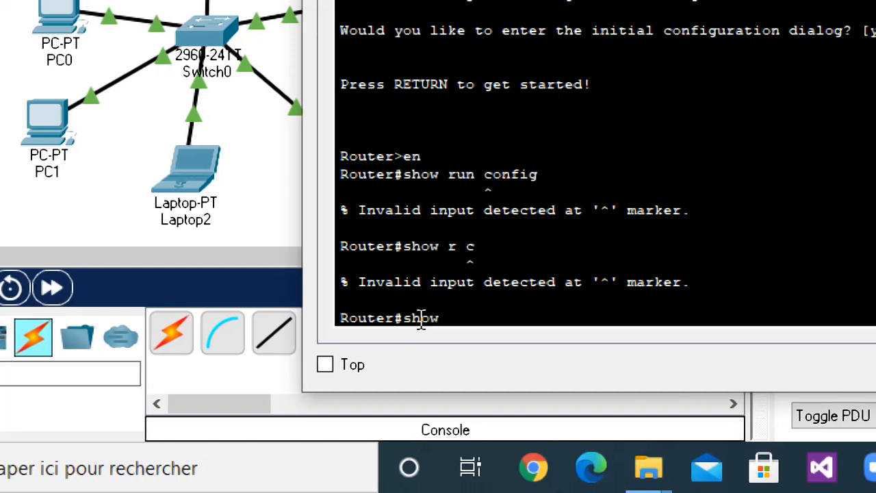
type(" er")
key("BackSpace")
key("BackSpace")
type("r")
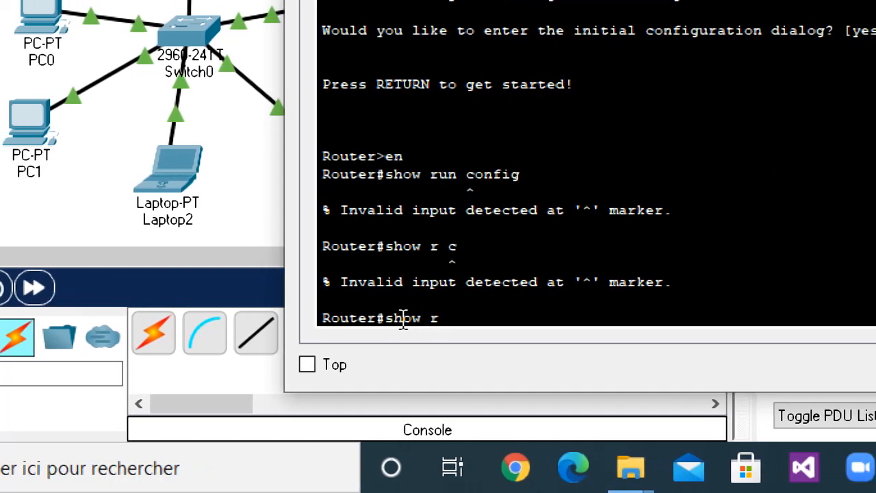
type("unning")
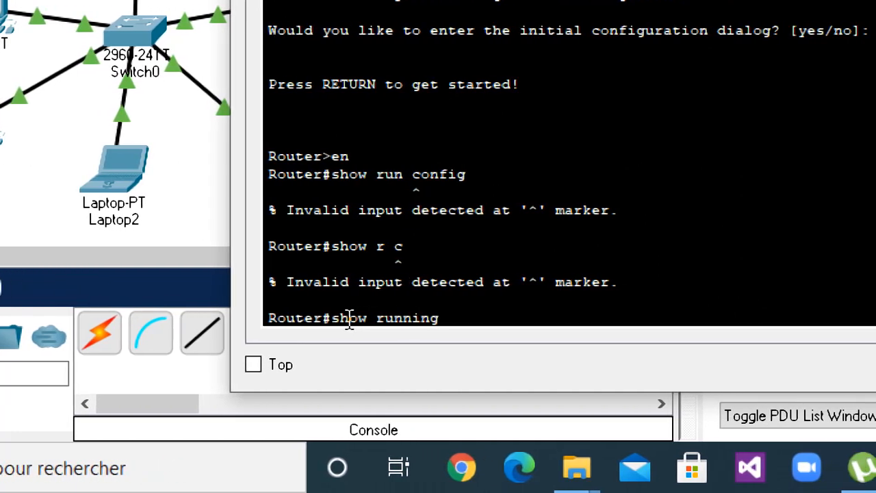
type("-confi")
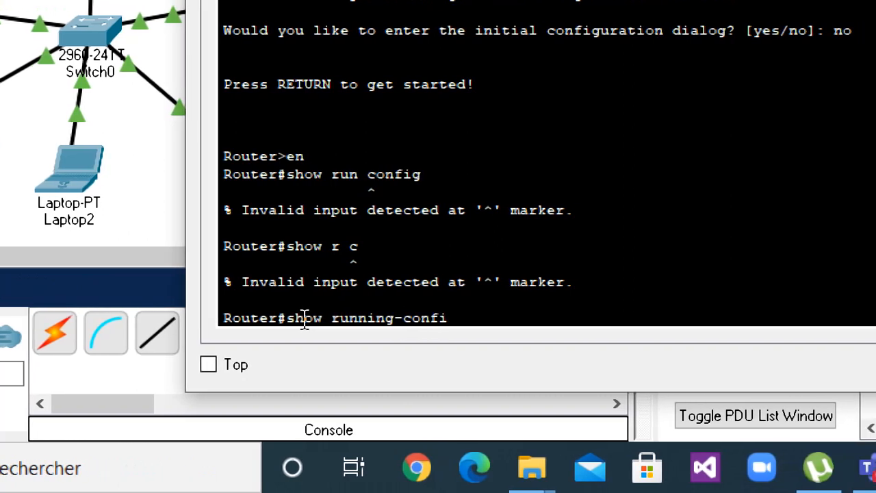
type("g")
key("Return")
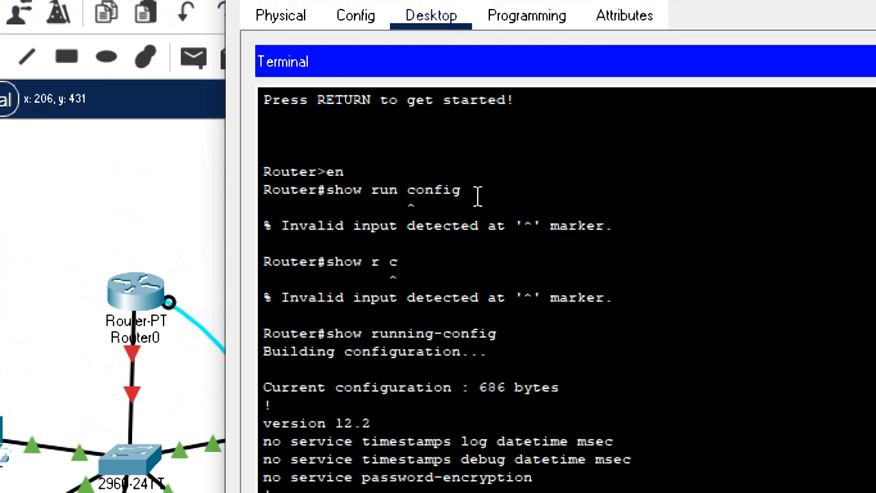
left_click_drag(477, 196, 325, 198)
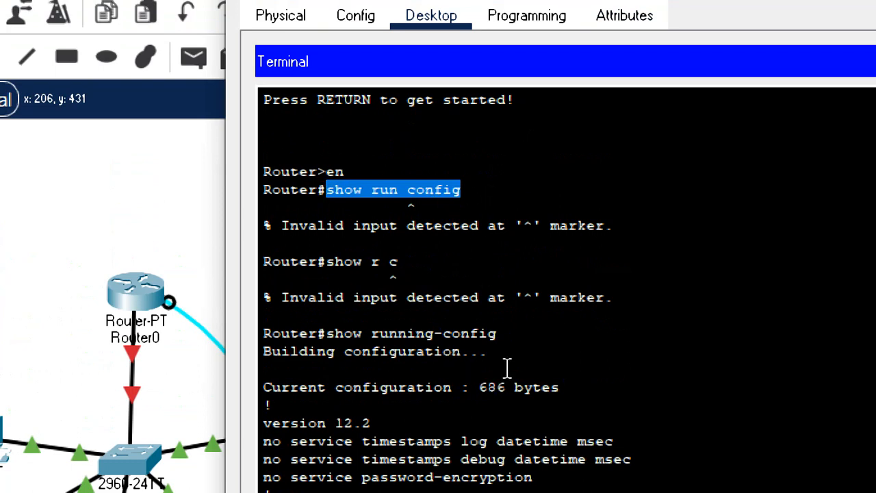
left_click_drag(511, 335, 327, 342)
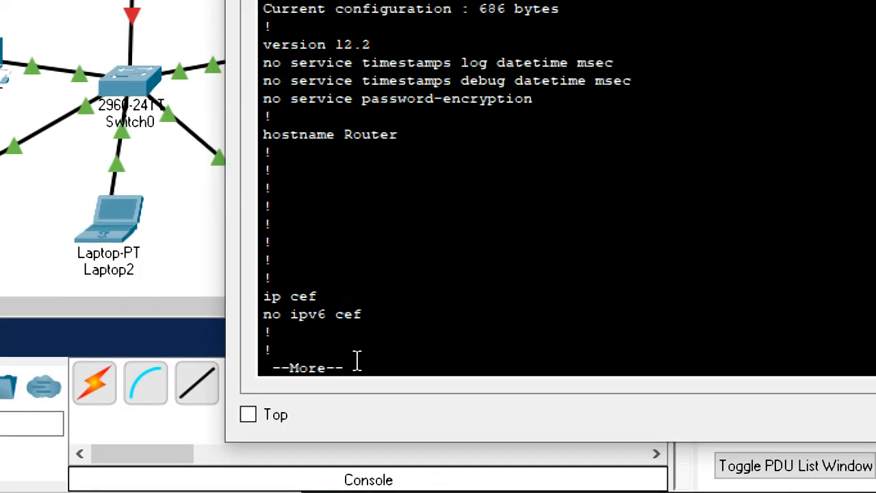
Page through the running configuration listing to its end and return to the privileged prompt.
key("Return")
key("Return")
key("Return")
key("Return")
key("Return")
key("Return")
key("Return")
key("Return")
key("Return")
key("Return")
key("Return")
key("Return")
key("Return")
key("Return")
key("Return")
key("Return")
key("Return")
key("Return")
key("Return")
key("Return")
key("Return")
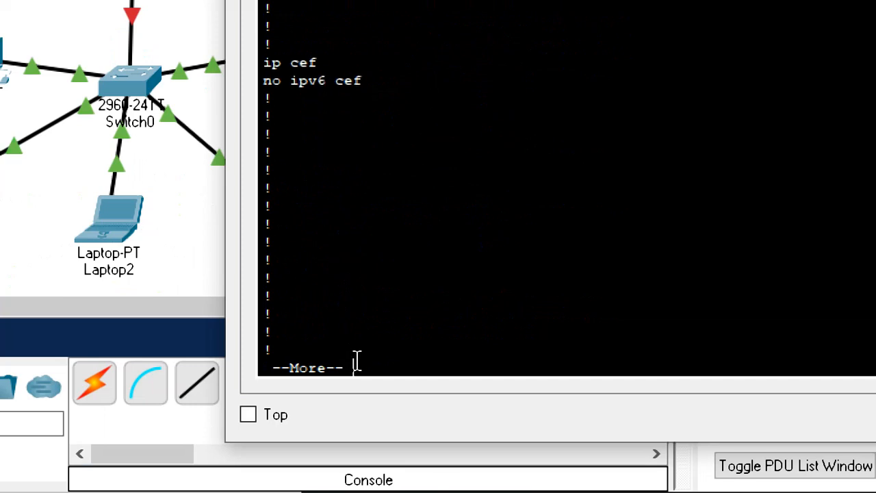
key("Return")
key("Return")
key("Return")
key("Return")
key("Return")
key("Return")
key("Return")
key("Return")
key("Return")
key("Return")
key("Return")
key("Return")
key("Return")
key("Return")
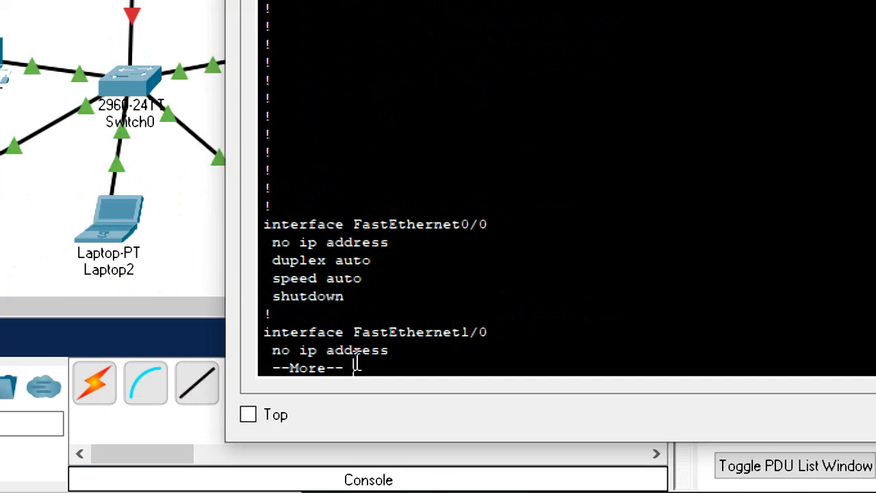
key("Return")
key("Return")
key("Return")
key("Return")
key("Return")
key("Return")
key("Return")
key("Return")
key("Return")
key("Return")
key("Return")
key("Return")
key("Return")
key("Return")
key("Return")
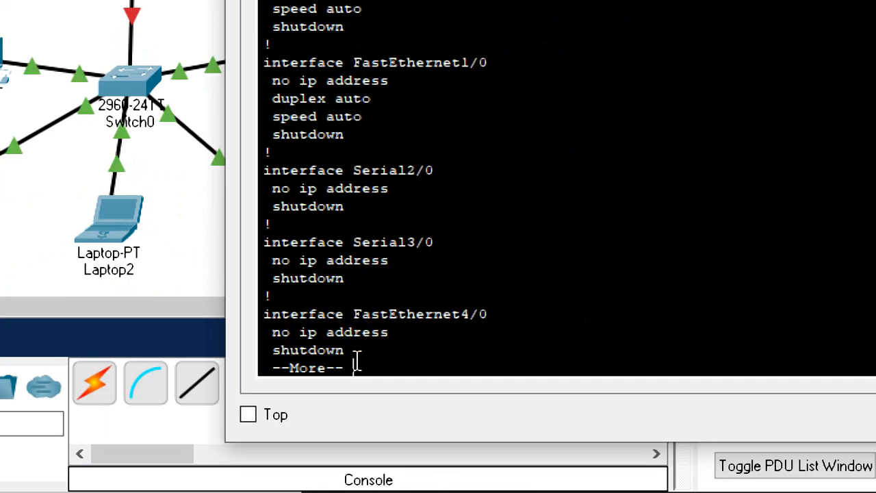
key("Return")
key("Return")
key("Return")
key("Return")
key("Return")
key("Return")
key("Return")
key("Return")
key("Return")
key("Return")
key("Return")
key("Return")
key("Return")
key("Return")
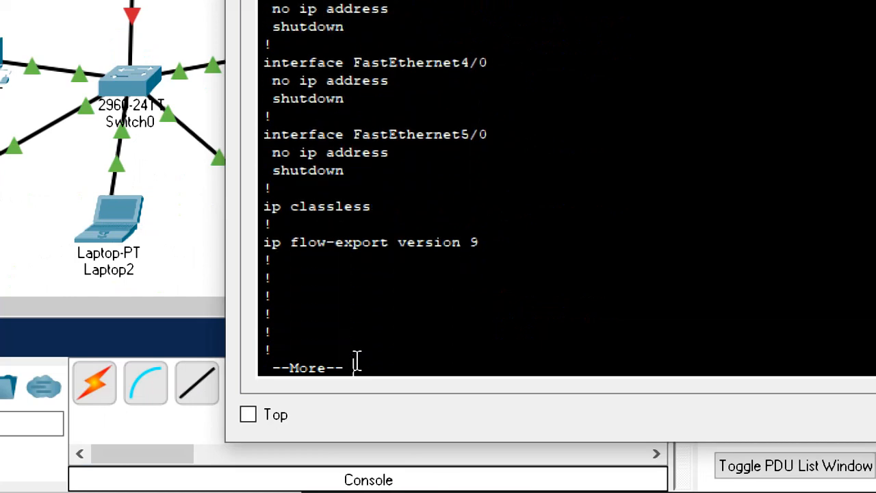
key("Return")
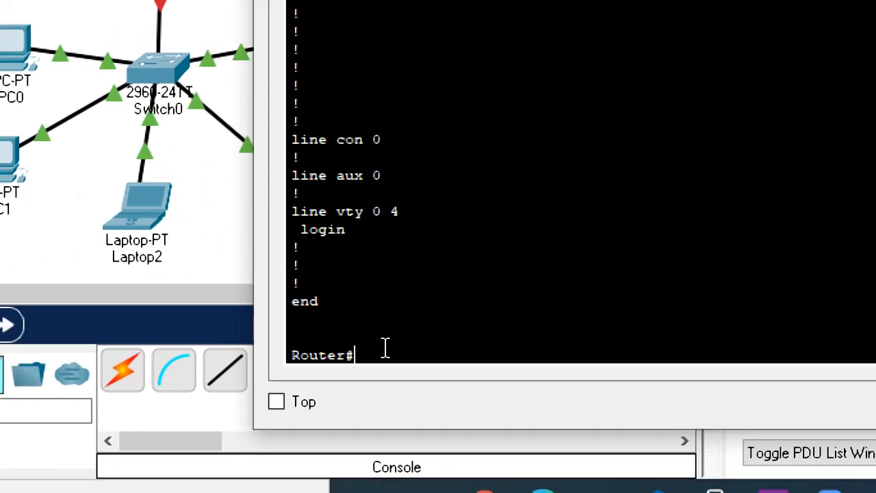
key("Return")
key("Return")
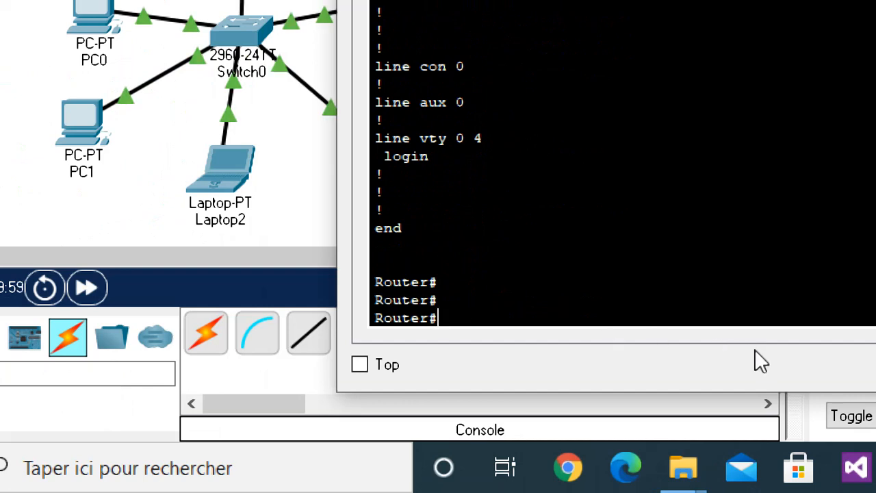
Enter the router's global configuration mode with configure terminal.
type("configure")
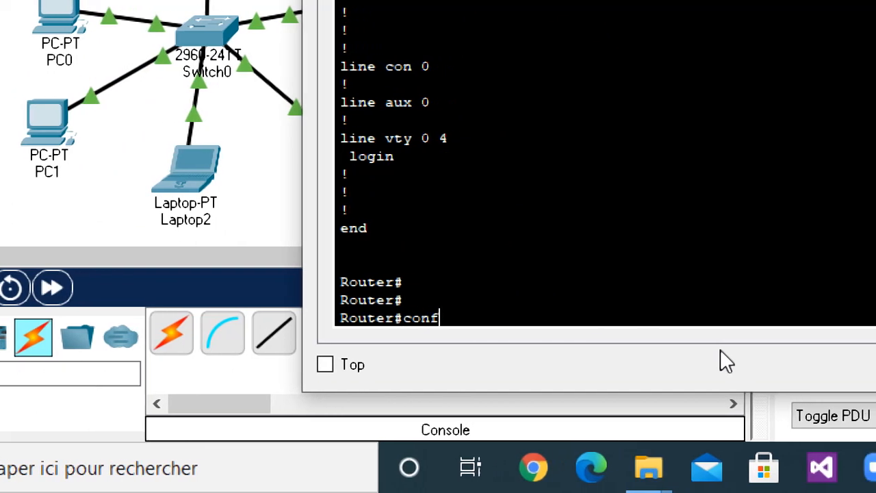
type(" terminal")
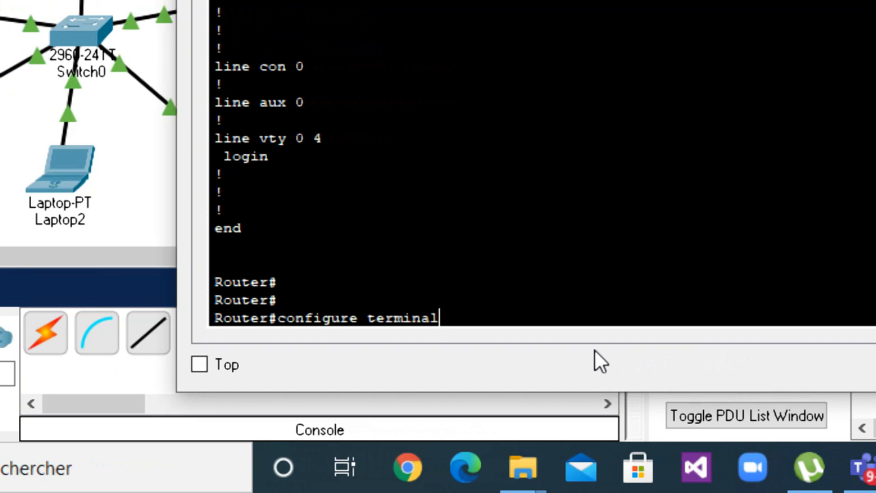
key("Return")
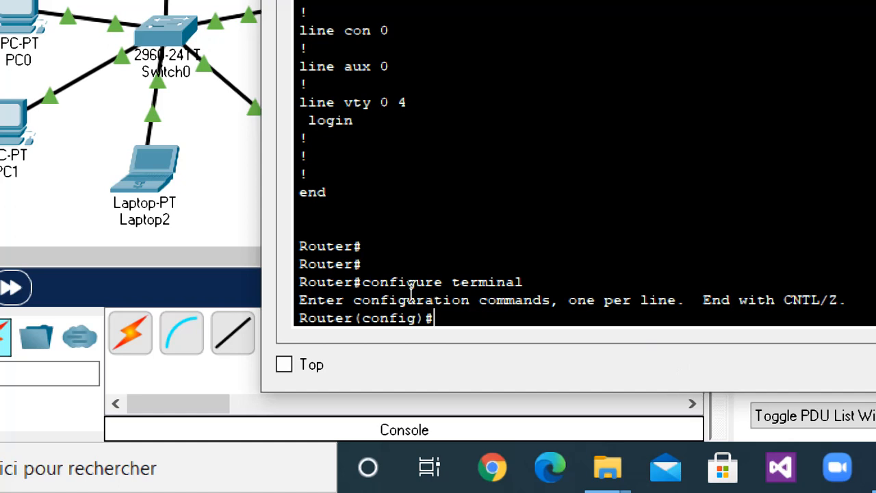
left_click_drag(425, 319, 282, 330)
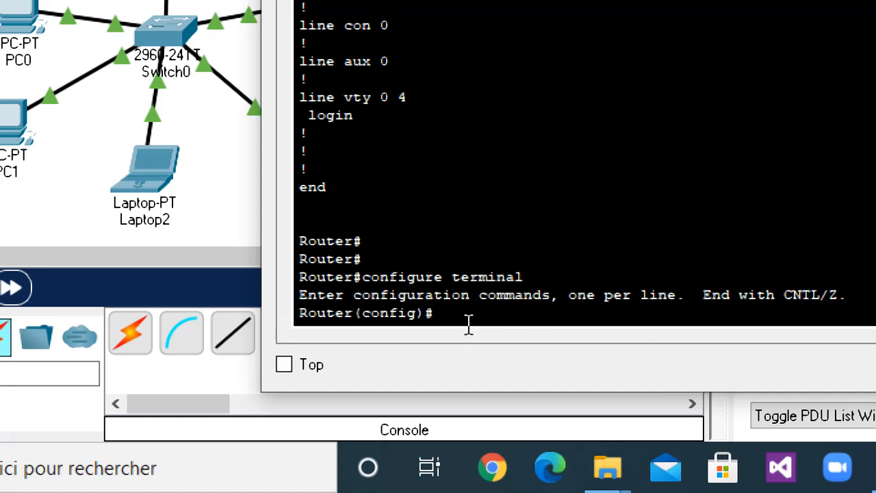
left_click_drag(372, 322, 268, 316)
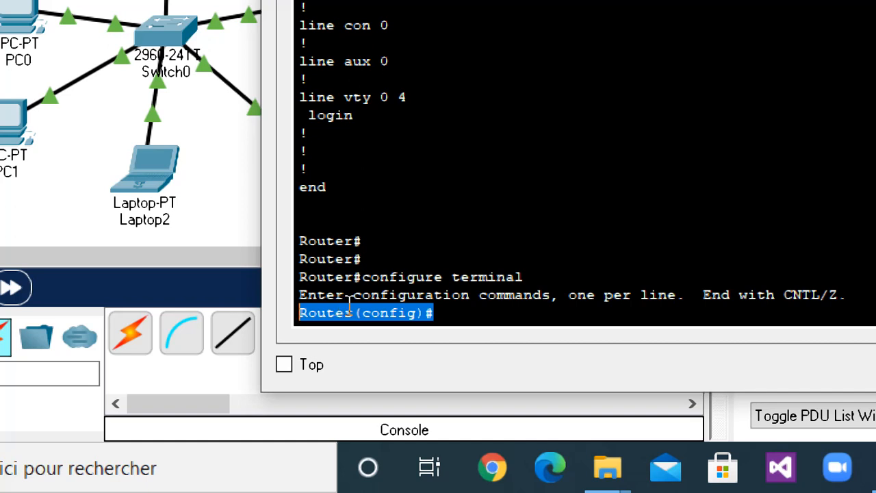
left_click(455, 318)
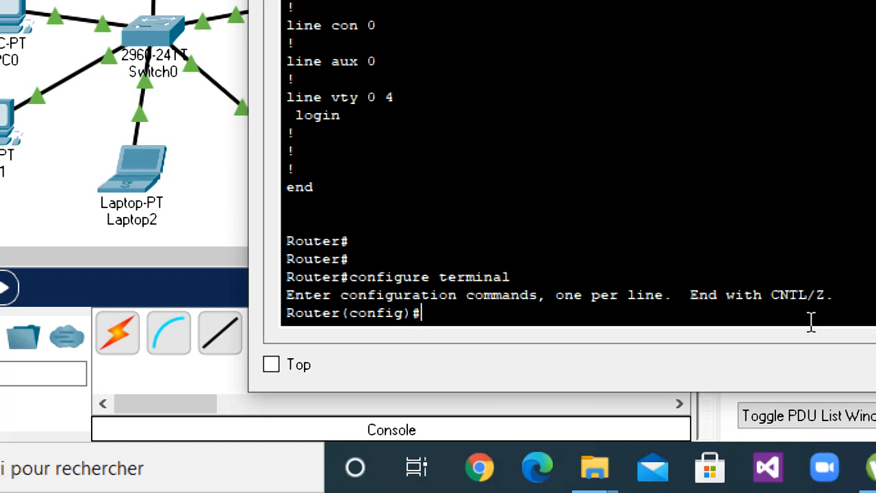
Set the router's hostname to R-G2-INFO.
type("hostname")
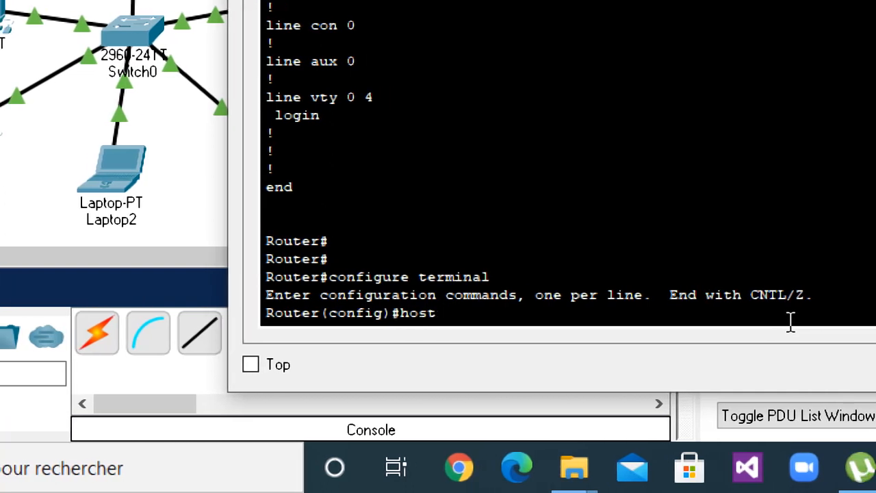
type(" R")
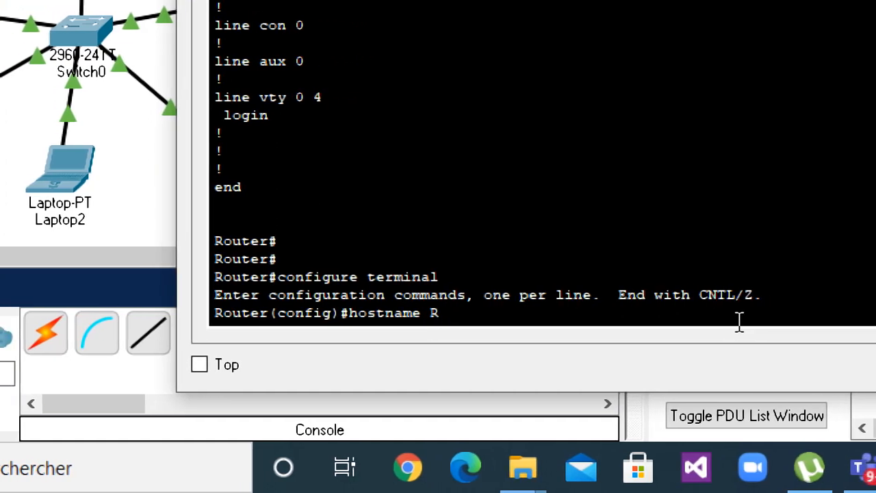
type("-UKA")
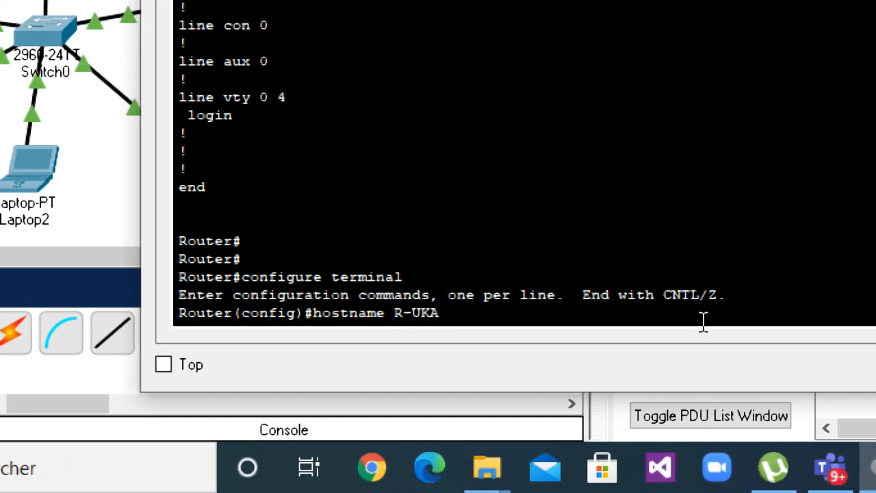
key("BackSpace")
key("BackSpace")
key("BackSpace")
type("G2-I")
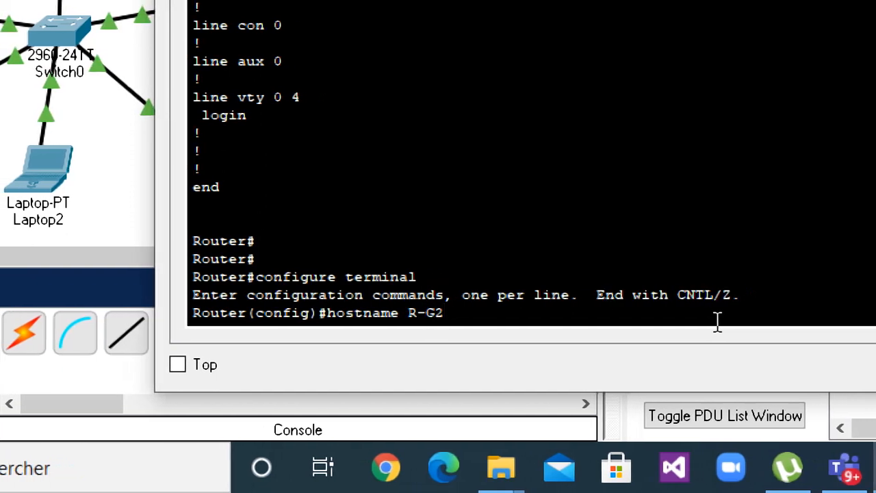
type("NFO")
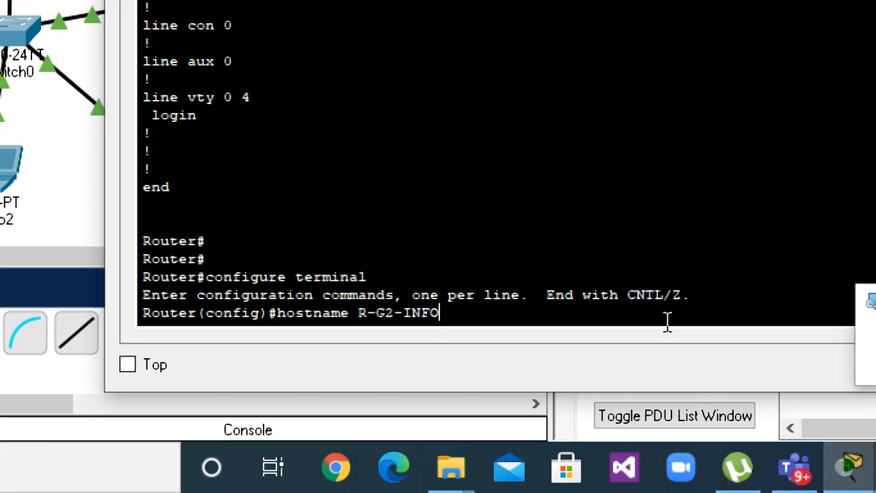
key("Return")
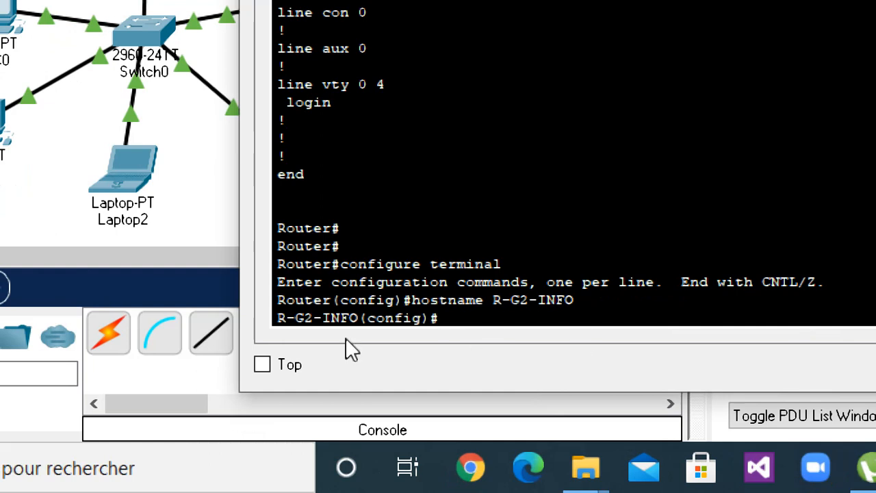
left_click_drag(460, 317, 267, 324)
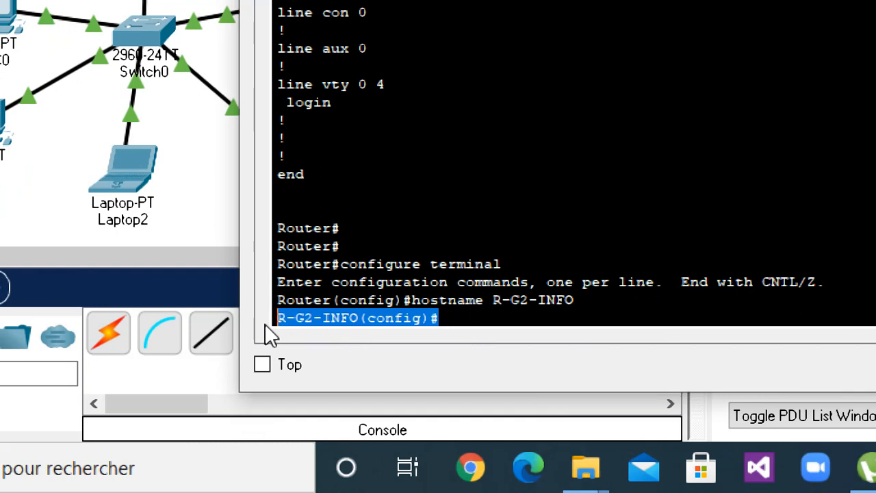
left_click(480, 314)
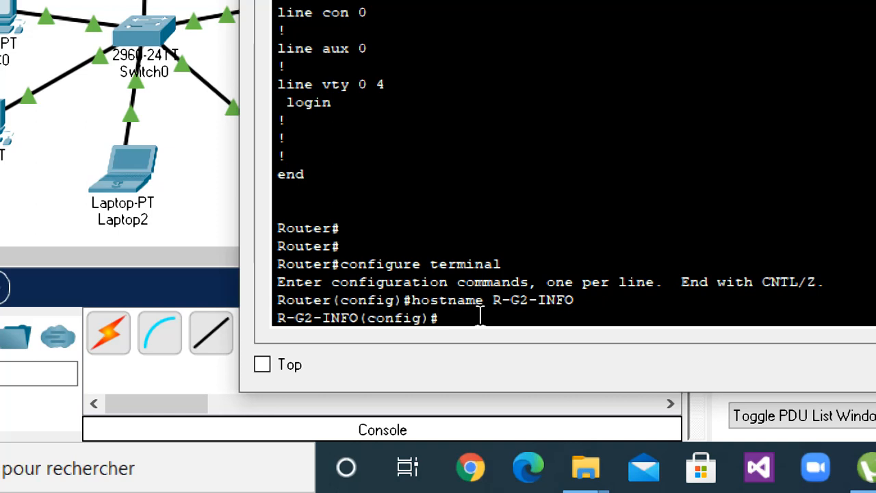
Enter line configuration mode for the router's console port with the command line consol 0.
type("line")
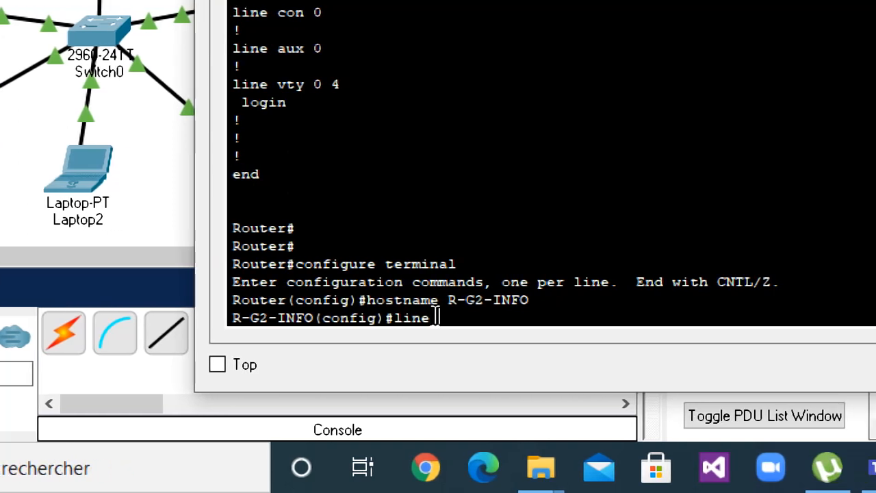
type(" consol")
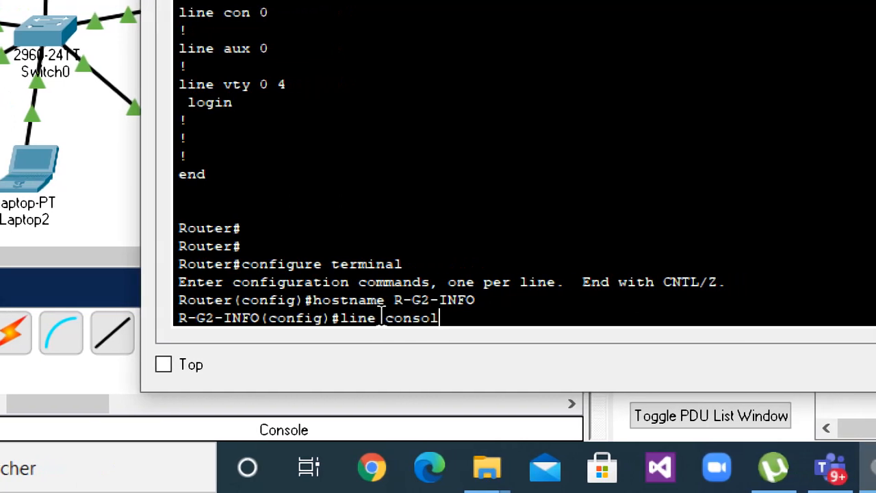
type("e")
key("BackSpace")
key("BackSpace")
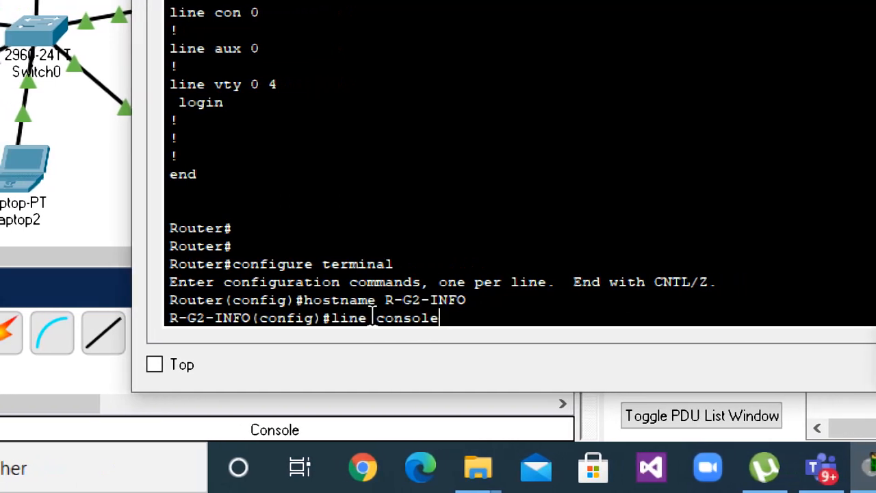
type("0")
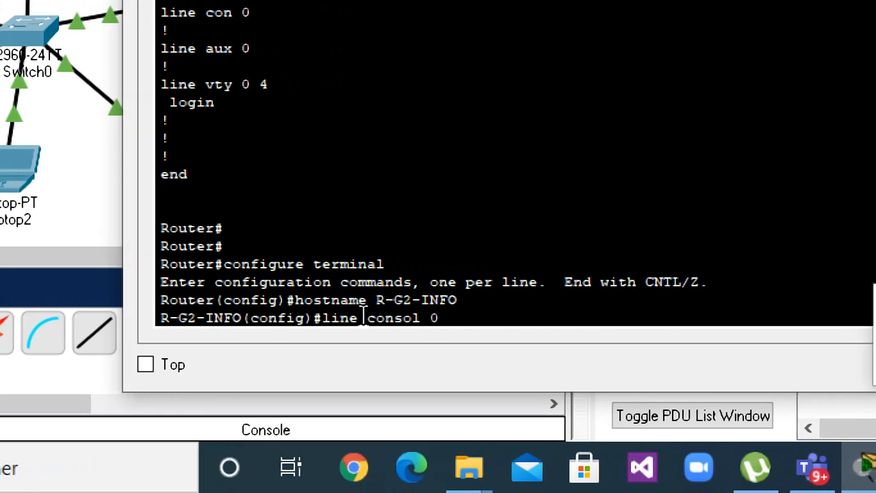
key("Return")
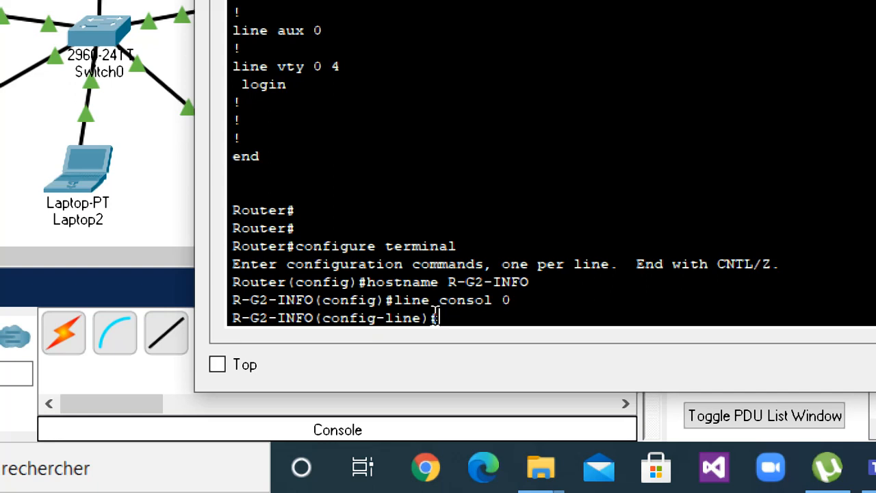
Set the access password for console line 0 with the password command.
type("passwor")
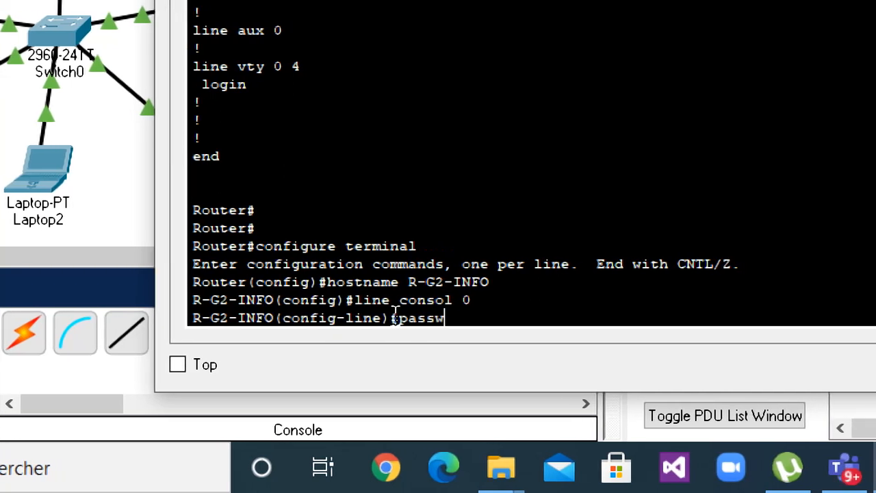
type("d")
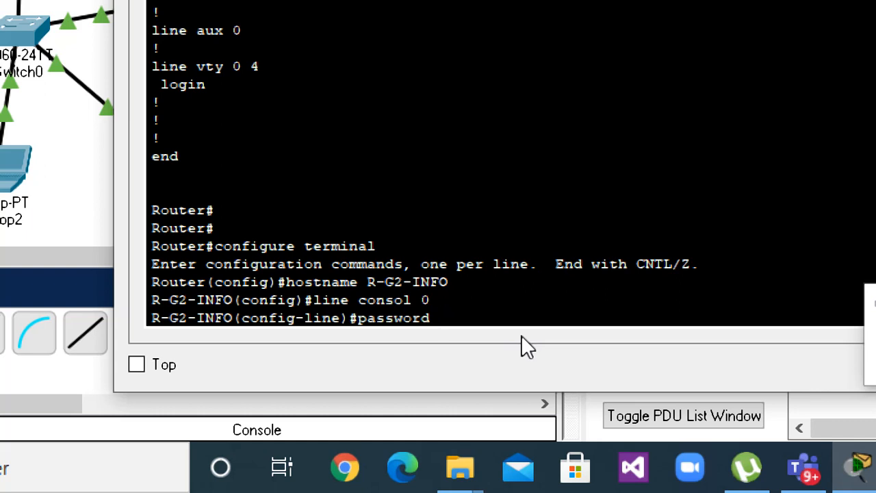
type("uk")
key("BackSpace")
key("BackSpace")
type("info")
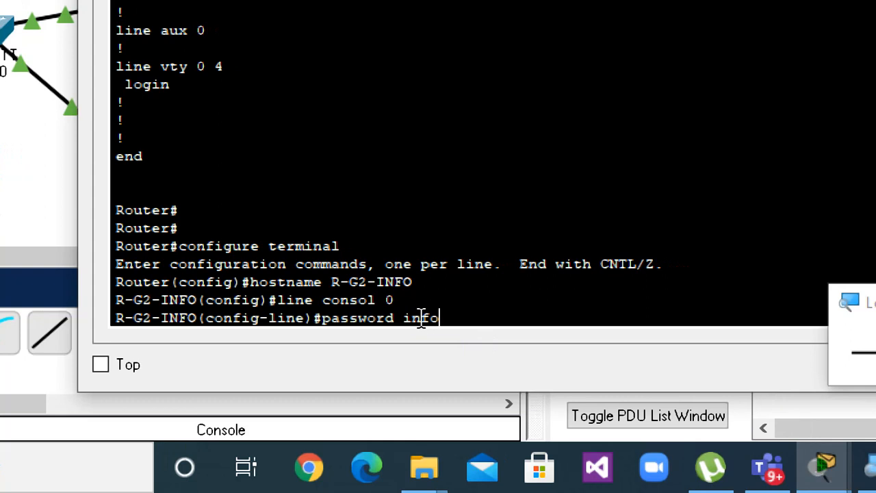
key("Return")
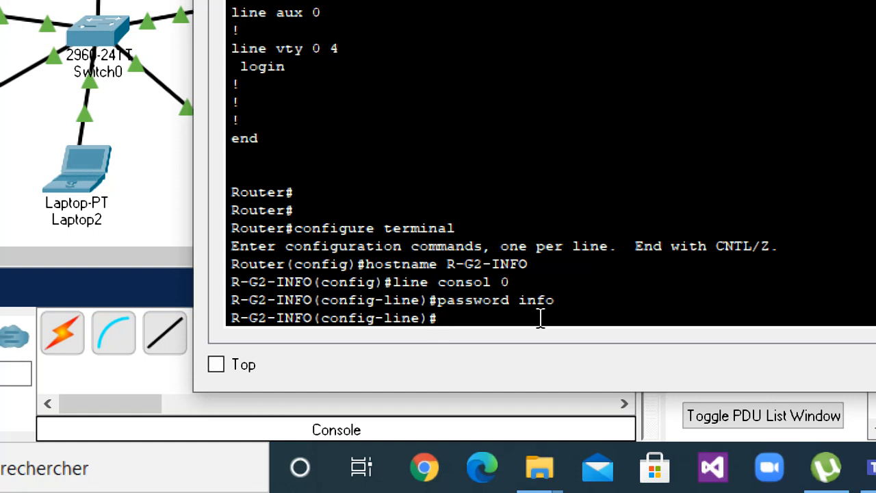
Set the privileged-mode password of the router with the enable password command.
type("e")
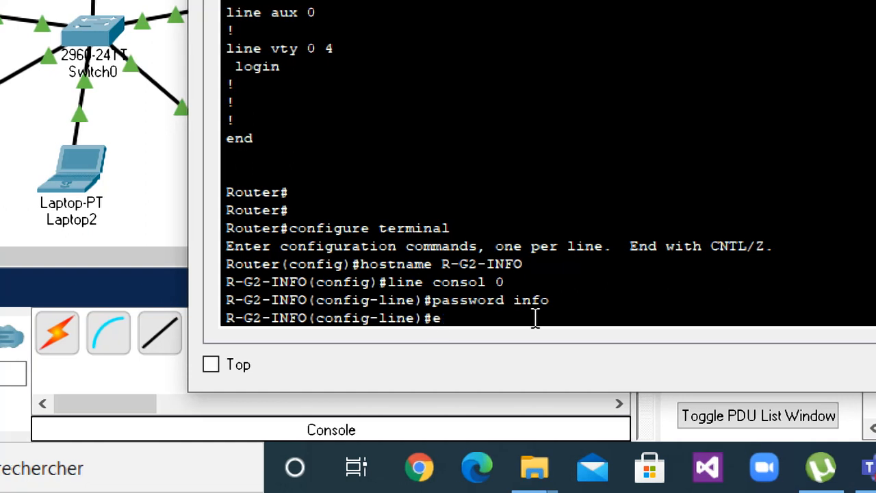
type("nba")
key("BackSpace")
key("BackSpace")
type("a")
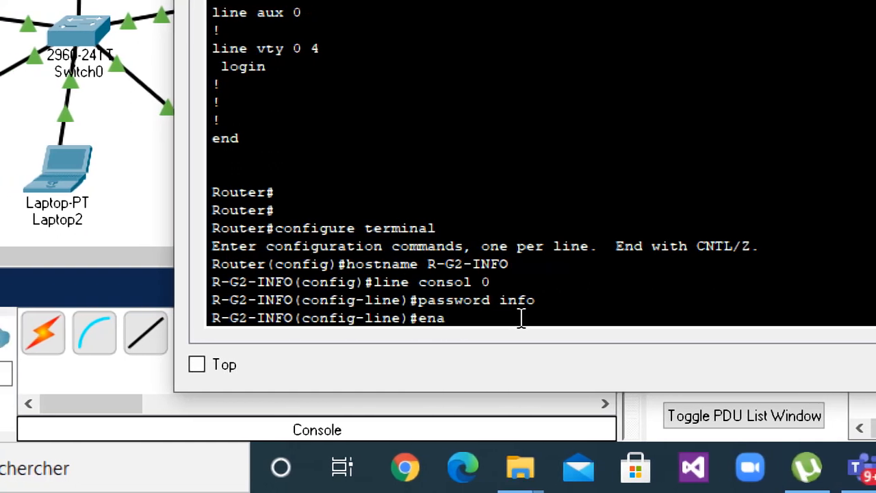
type("ble ")
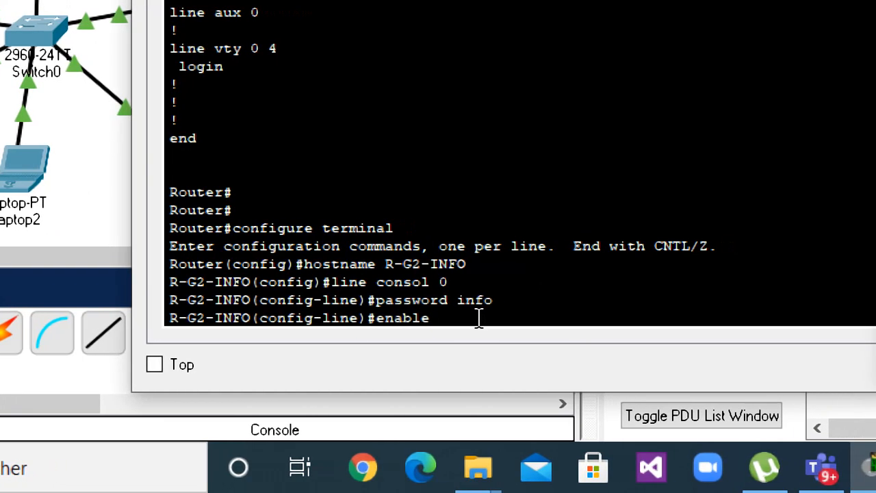
type("password")
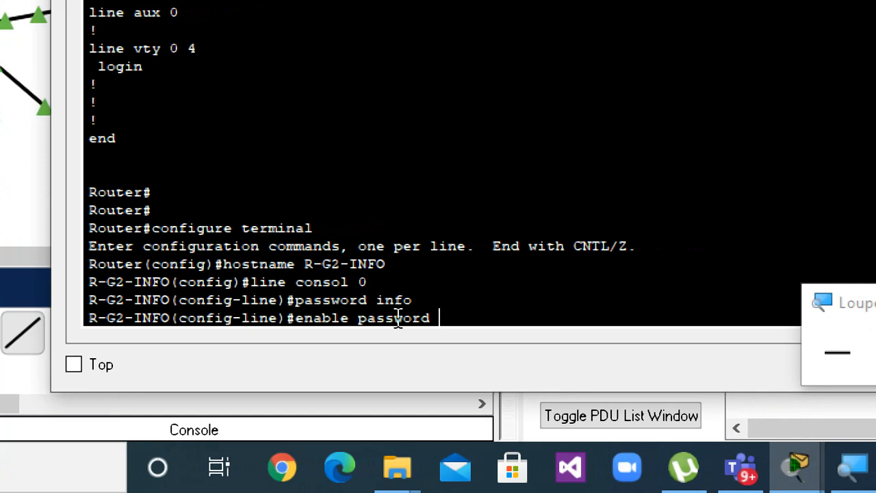
type(" info")
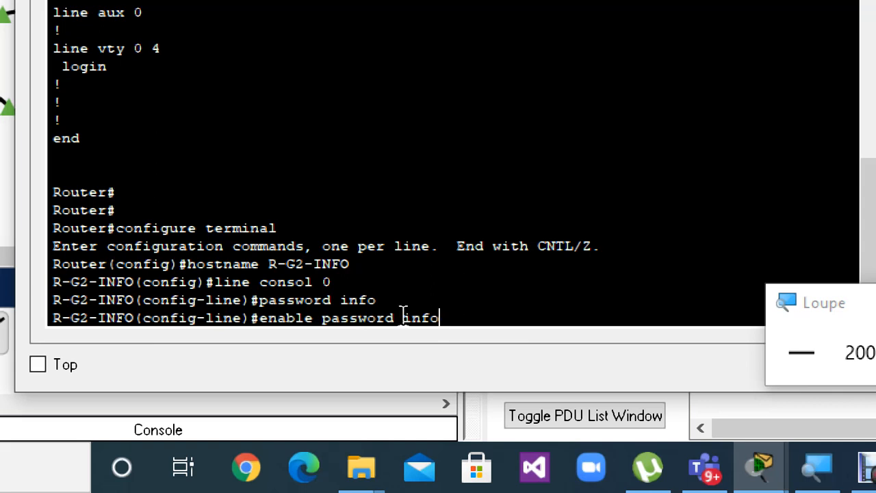
left_click_drag(443, 317, 250, 322)
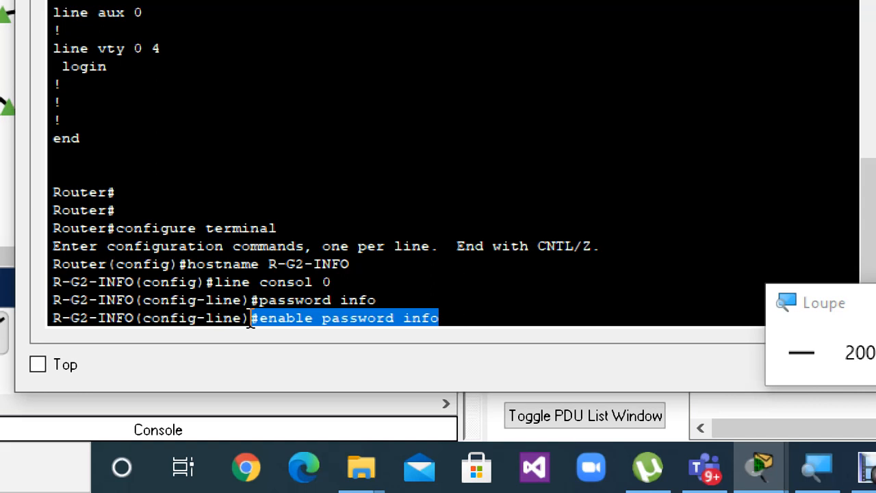
left_click(524, 305)
key("Return")
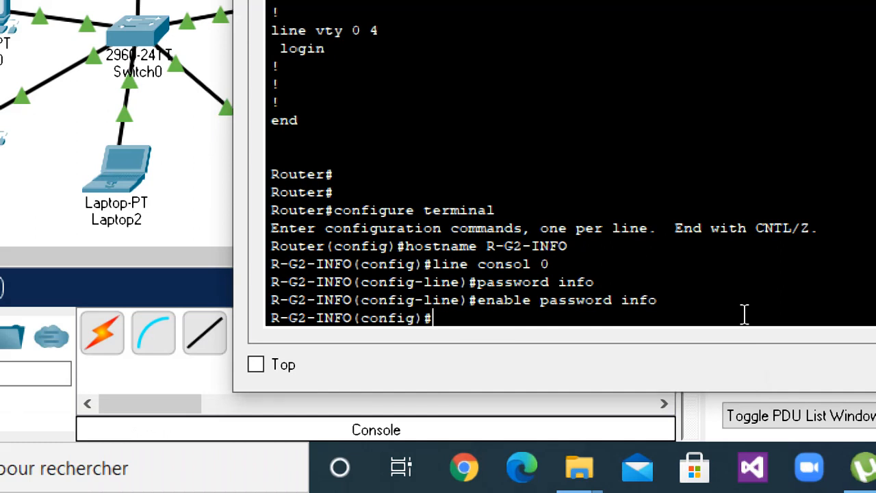
Enter line configuration mode for the virtual terminal lines with the command line vty 0 2.
type("line vty")
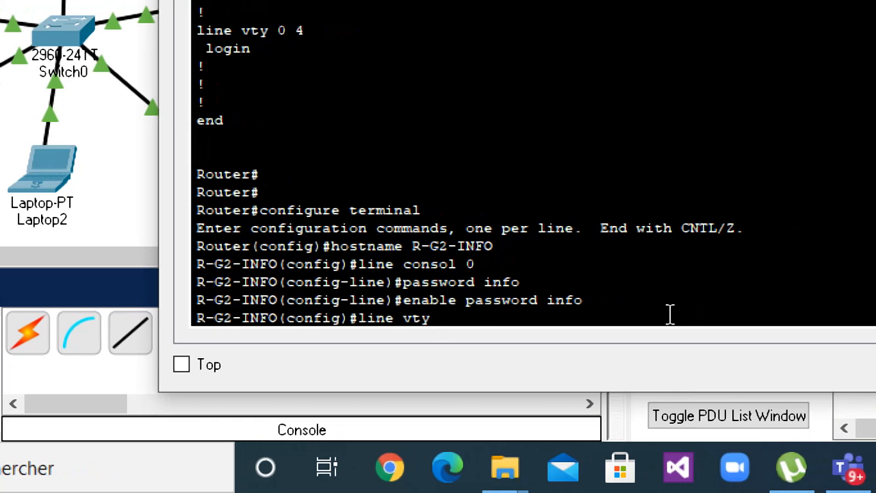
type(" 0")
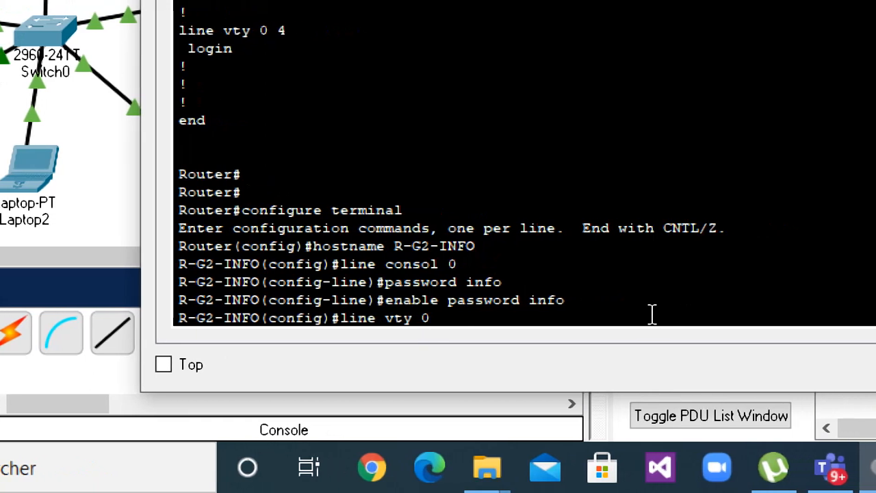
type(" 2")
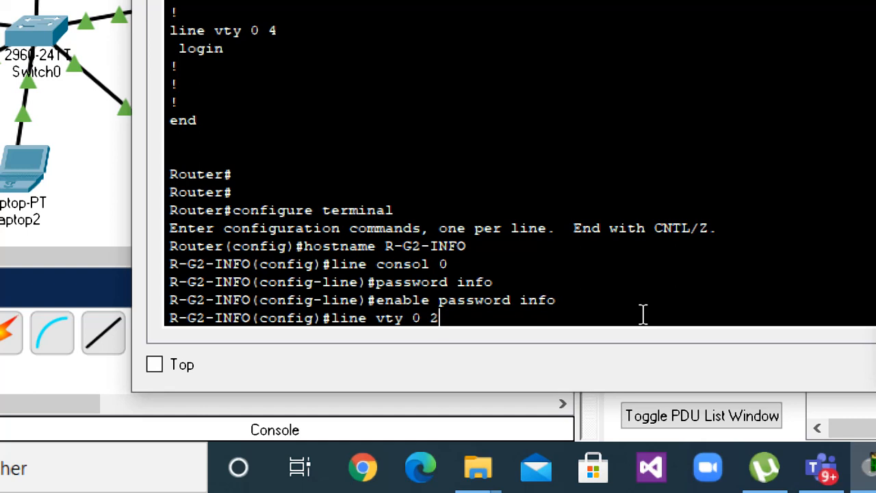
key("Return")
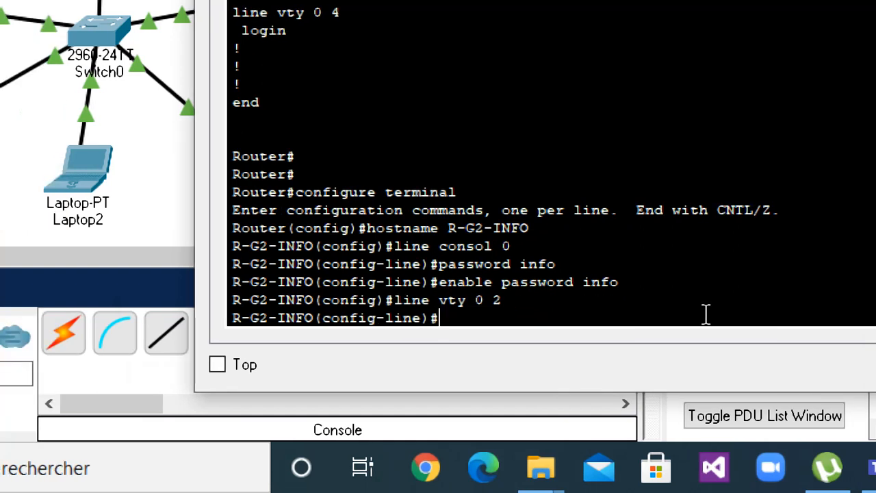
Set the access password for virtual terminal lines 0 to 2 with the password command.
type("passwor")
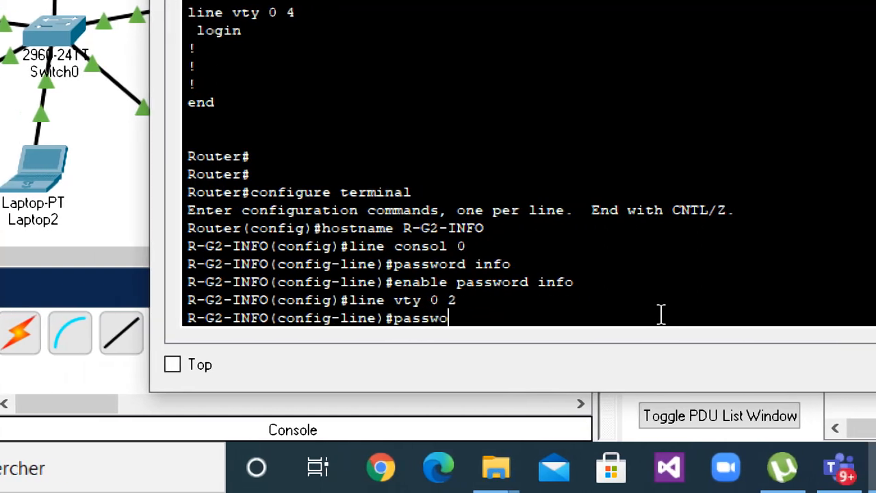
type("d info")
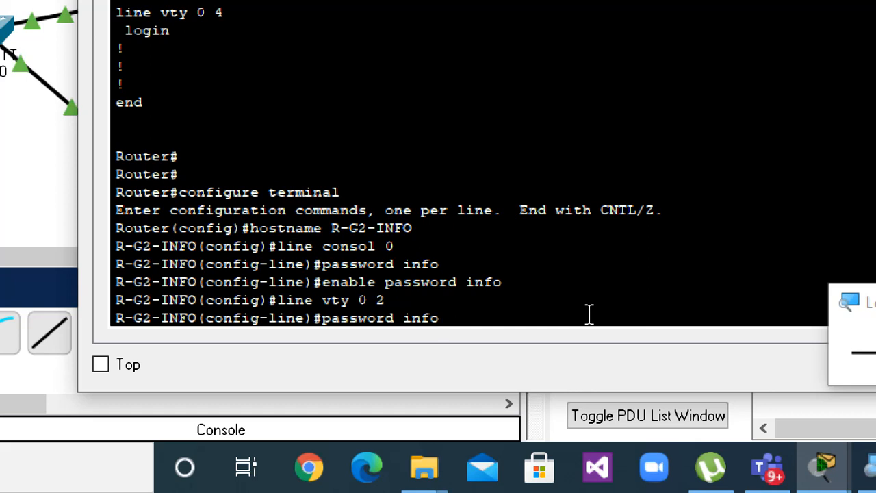
key("Return")
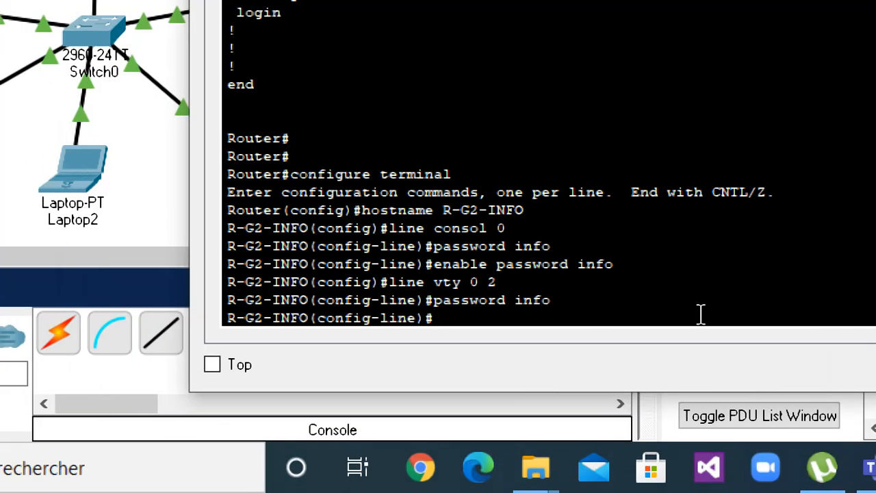
Enable encryption of the router's stored passwords with the command service password-encryption.
type("serv")
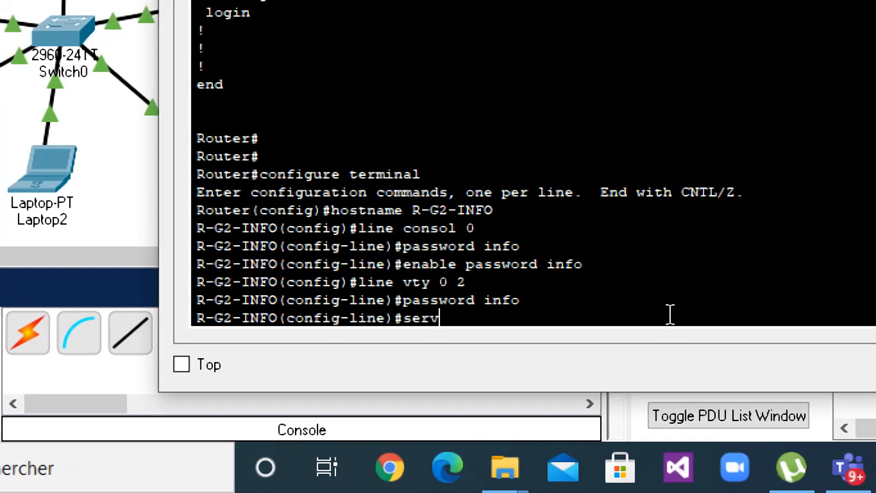
type("ice")
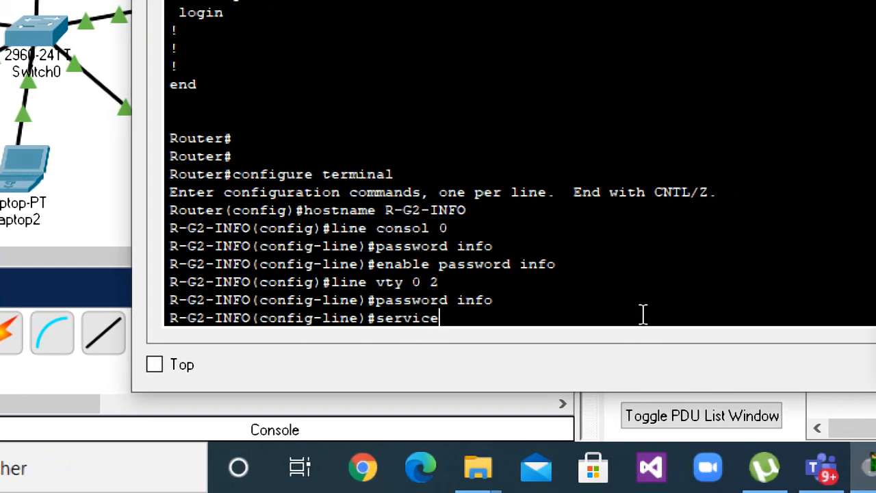
type(" passwo")
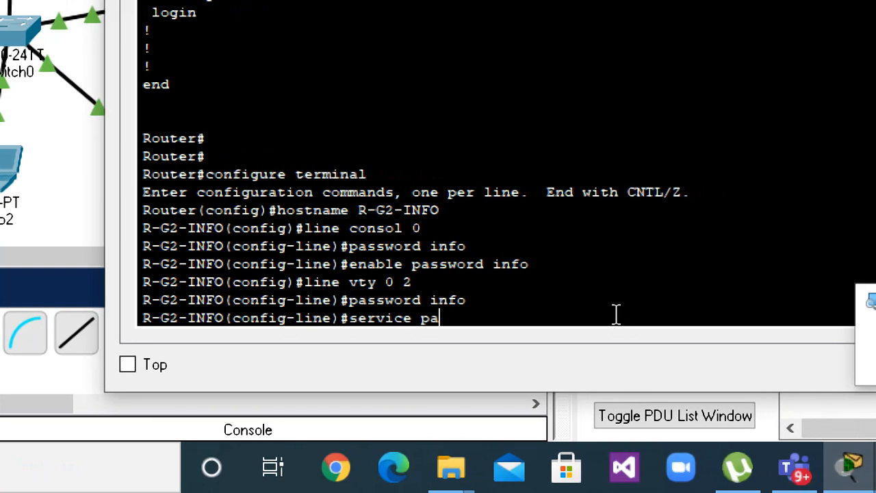
type("rd-en")
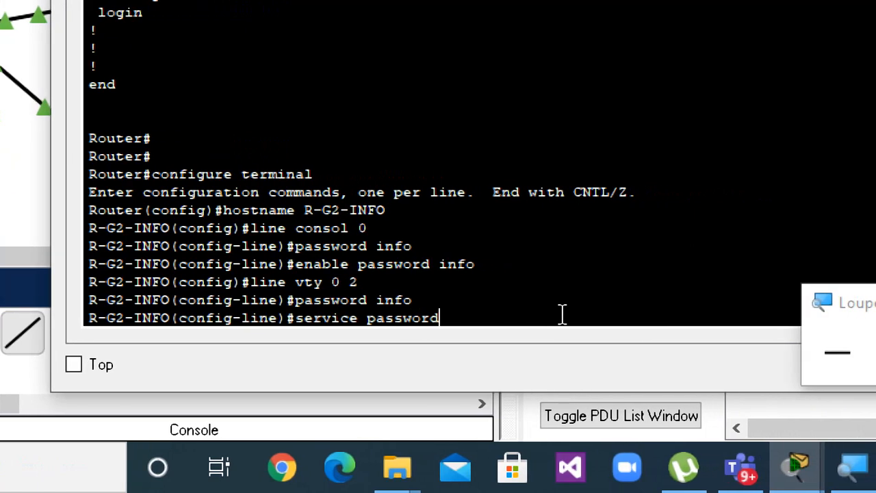
type("cryption")
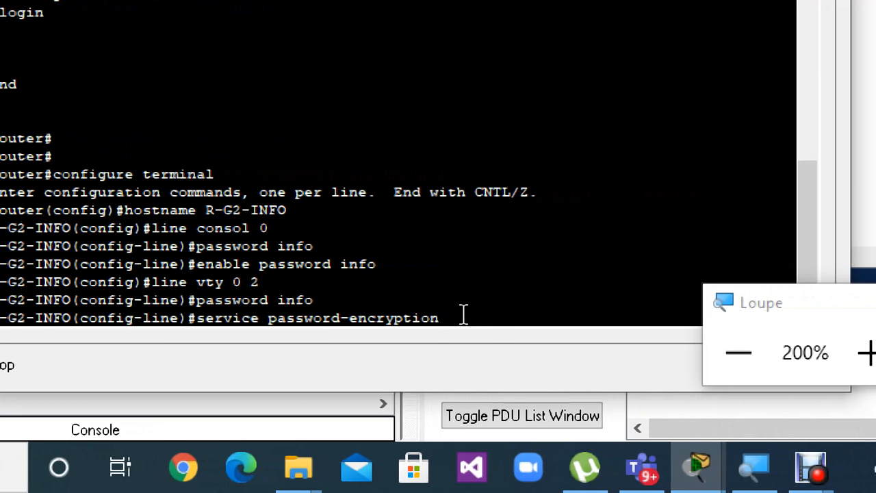
key("Return")
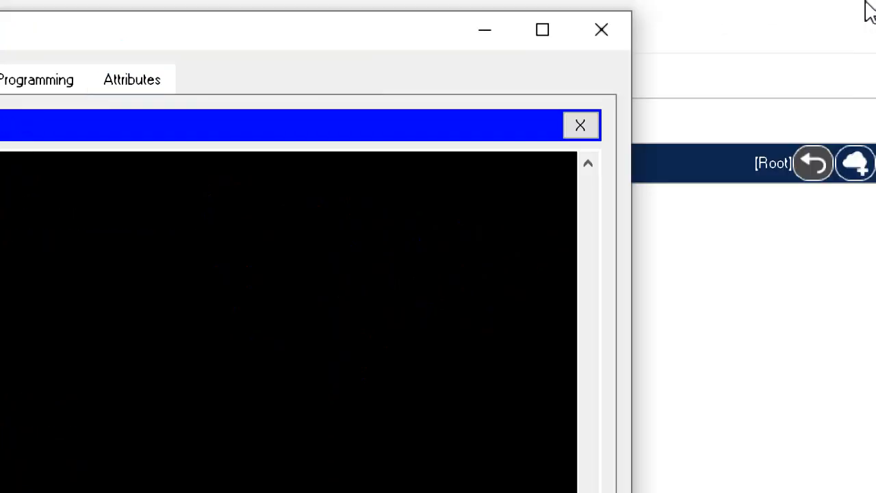
Minimize the Laptop0 terminal window and restore it at the router's global configuration prompt.
left_click(485, 30)
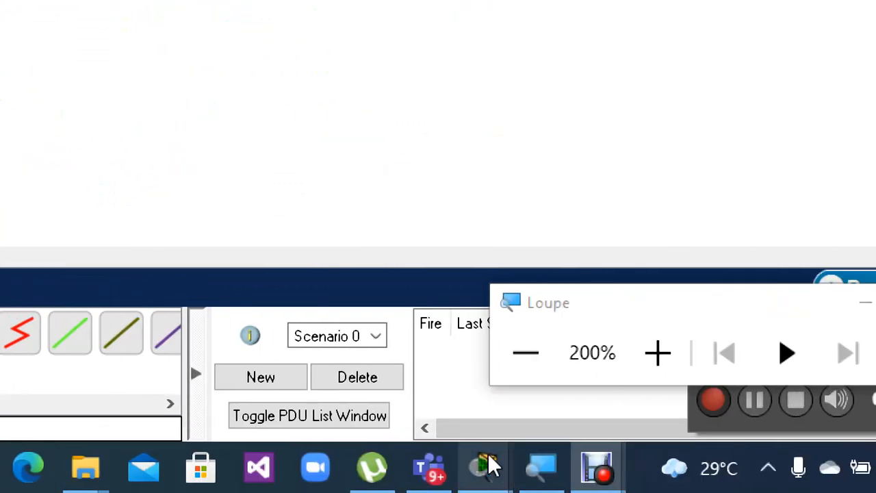
mouse_move(479, 467)
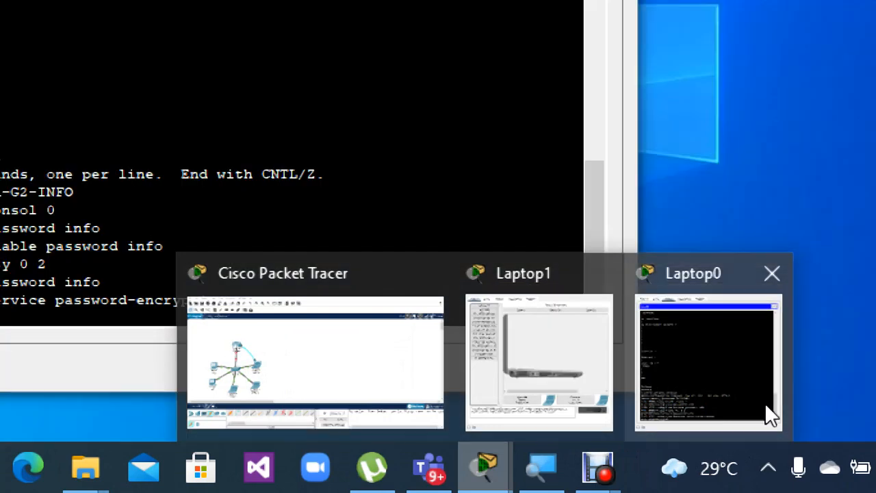
left_click(765, 404)
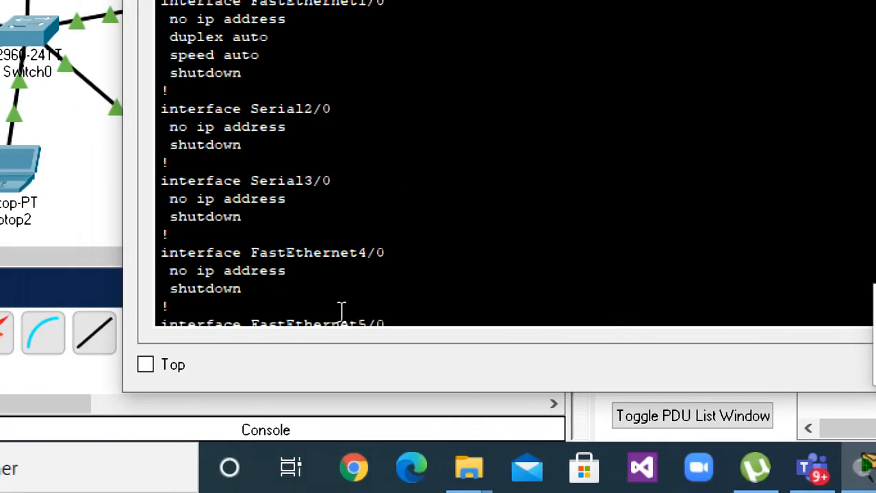
left_click(434, 319)
key("Return")
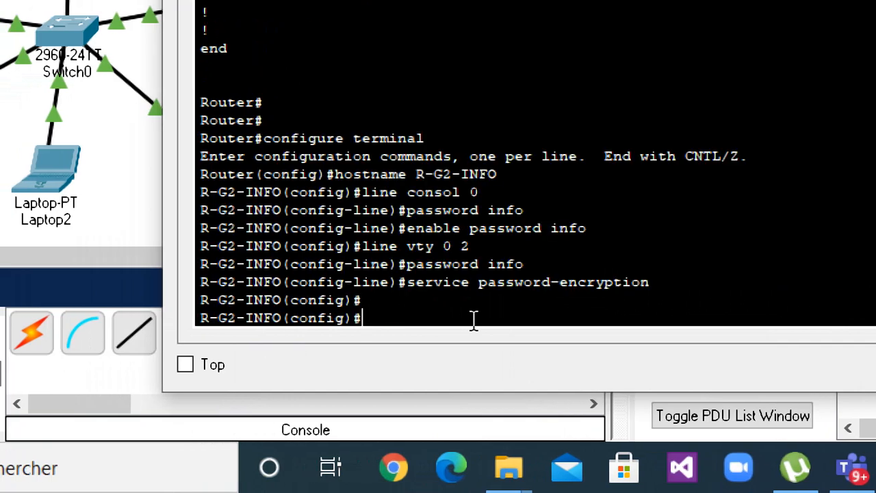
Enter interface configuration mode for the router's first FastEthernet port with the command interface fastethernet 0/0.
type("int")
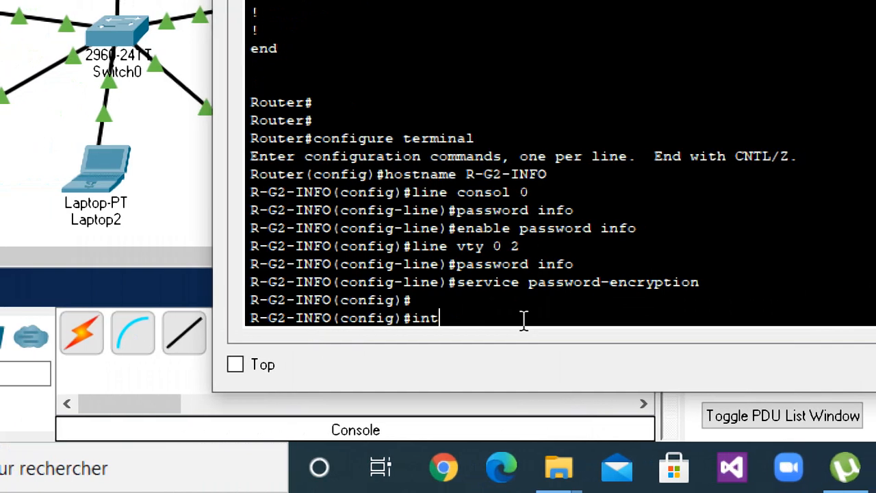
type("erface ")
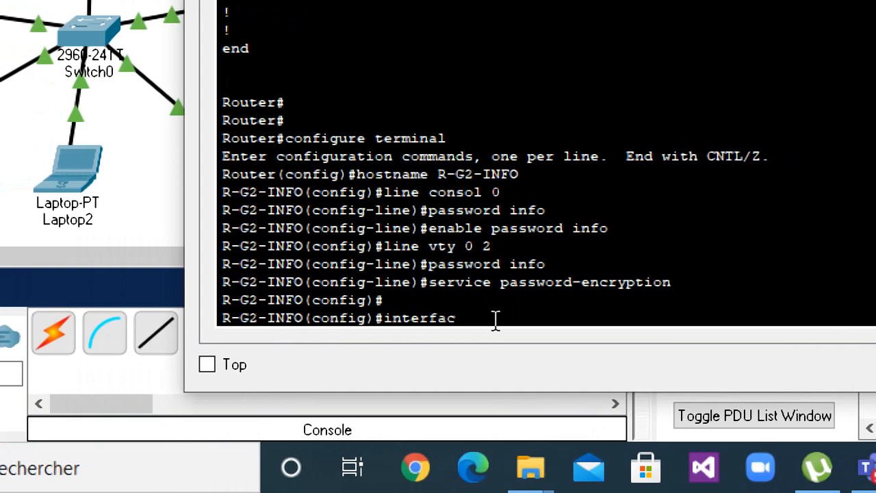
type("fasthe")
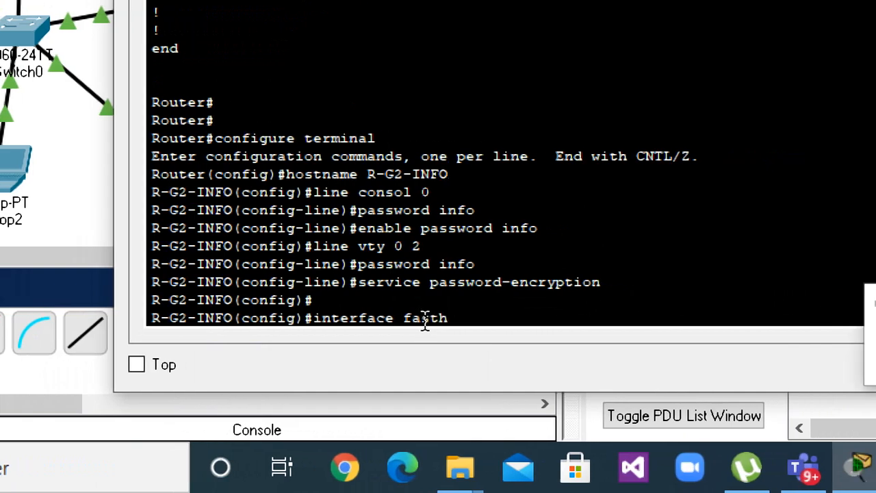
key("BackSpace")
key("BackSpace")
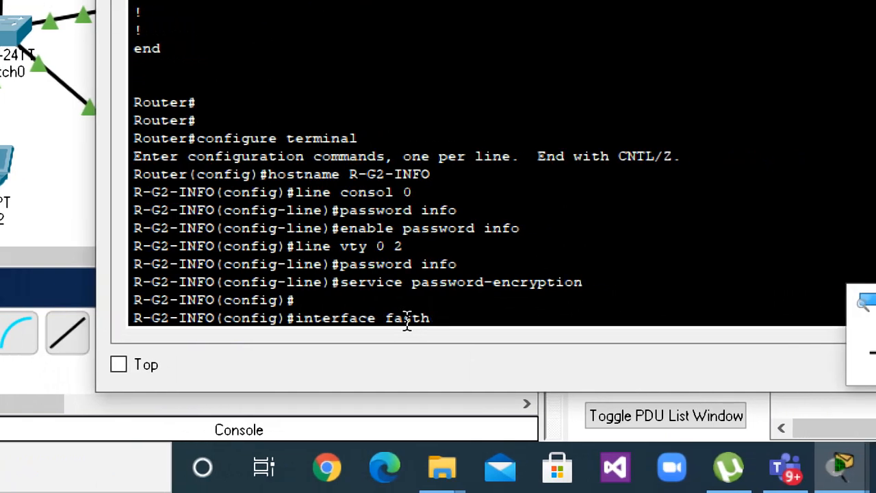
type("eth")
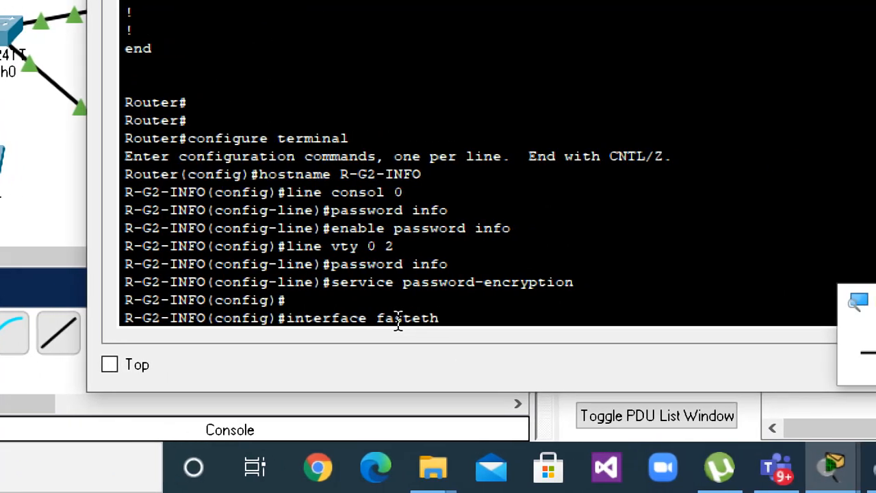
type("ernet 0/0")
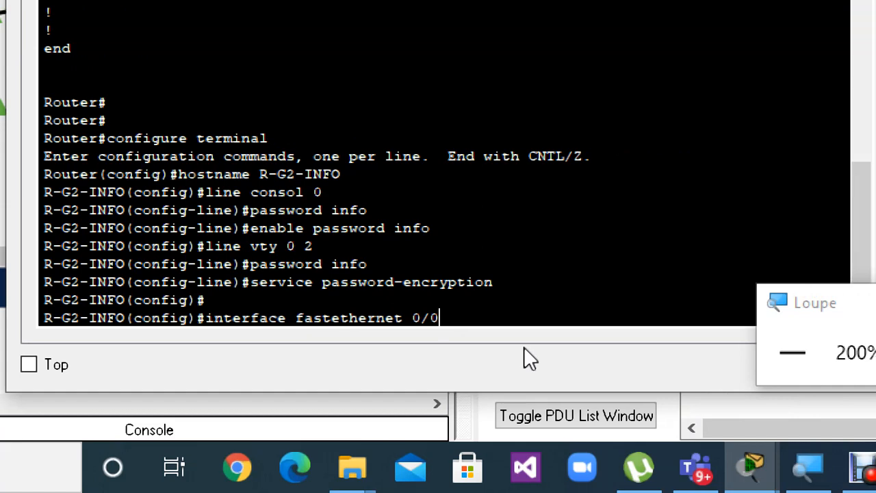
key("Return")
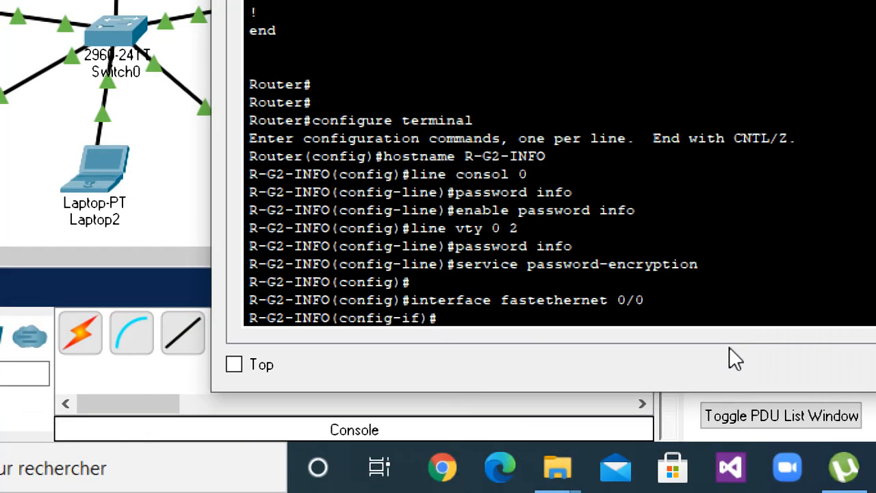
Select the same FastEthernet interface again using the abbreviated command int fa 0/0.
type("int fa")
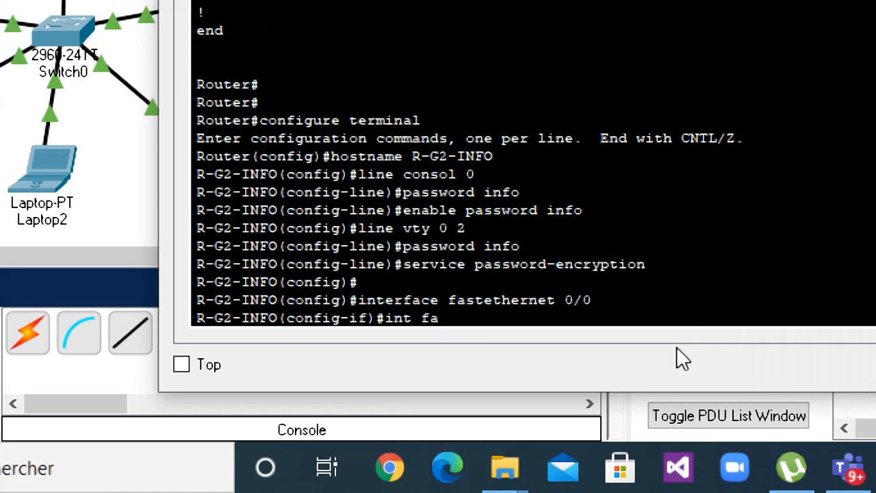
type(" 0/0")
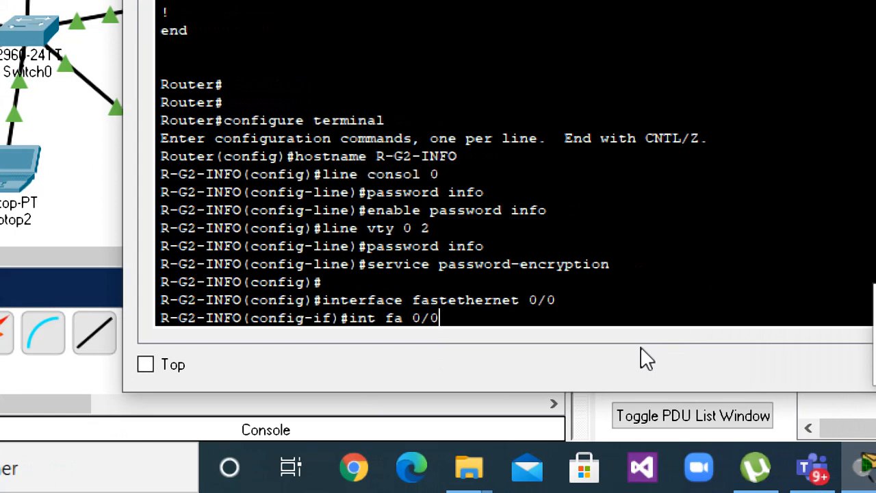
key("Return")
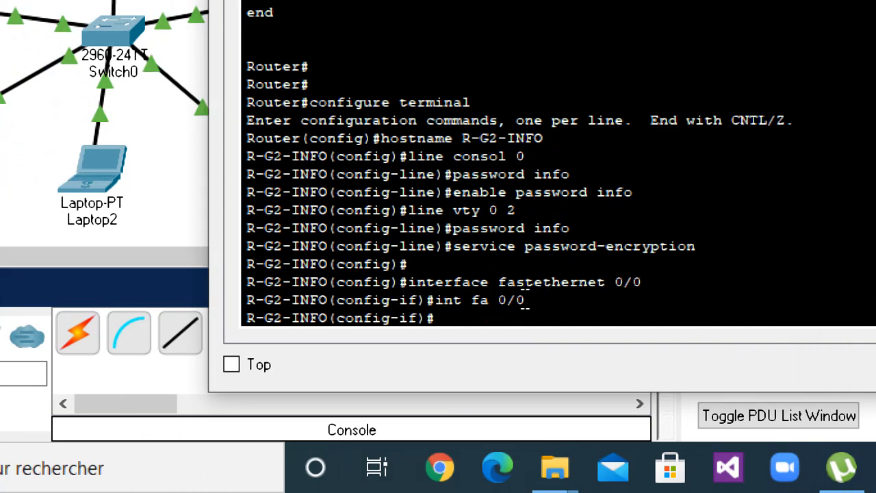
Highlight the abbreviated and full forms of the interface command and the interface configuration prompt for comparison.
left_click_drag(524, 298, 432, 299)
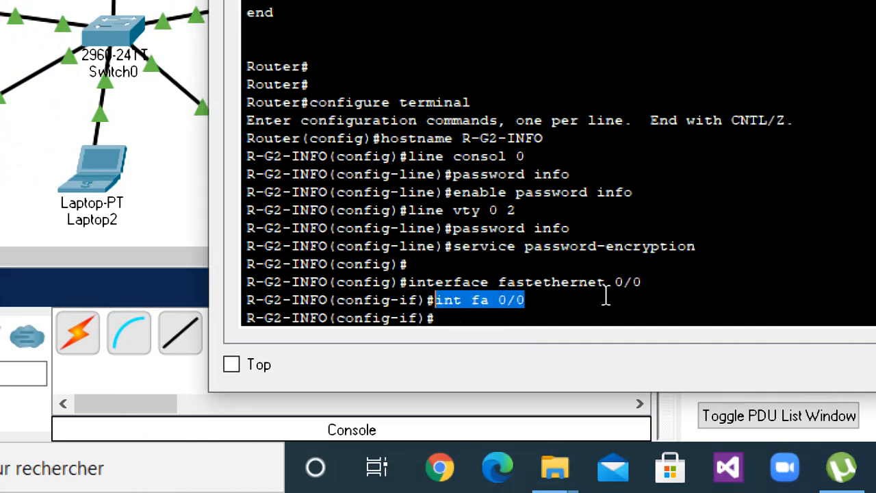
left_click_drag(651, 283, 411, 283)
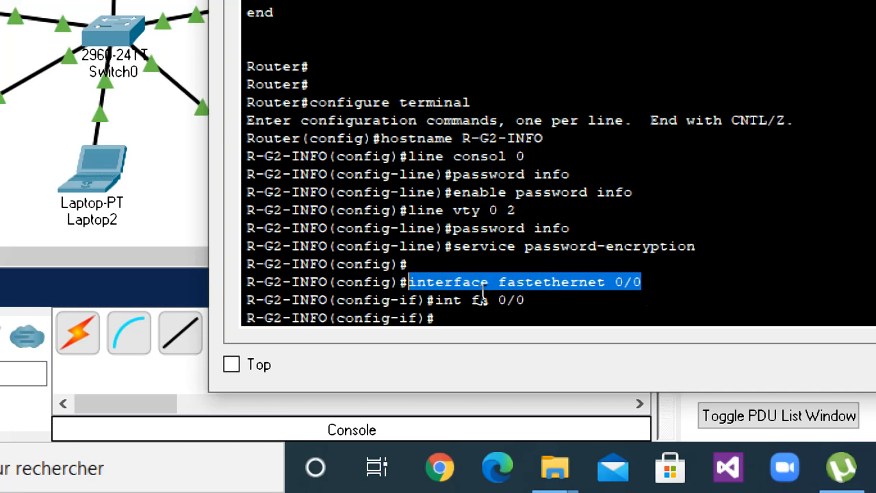
left_click(485, 320)
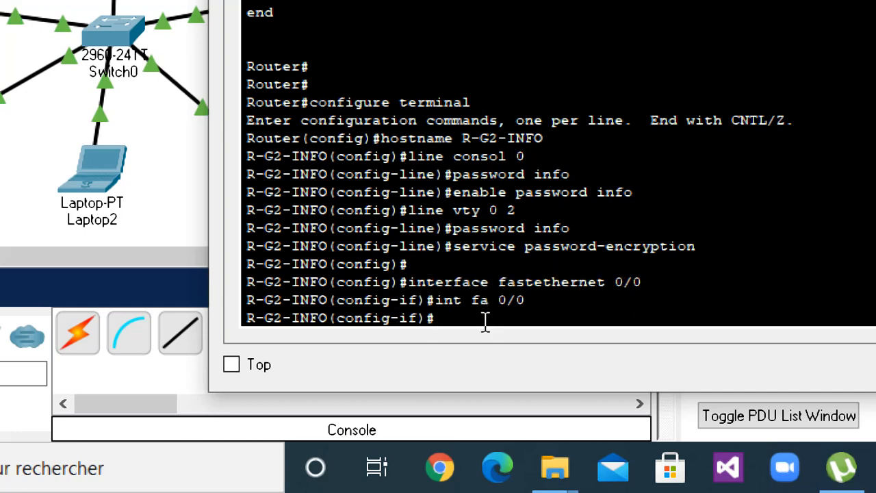
left_click_drag(481, 323, 305, 320)
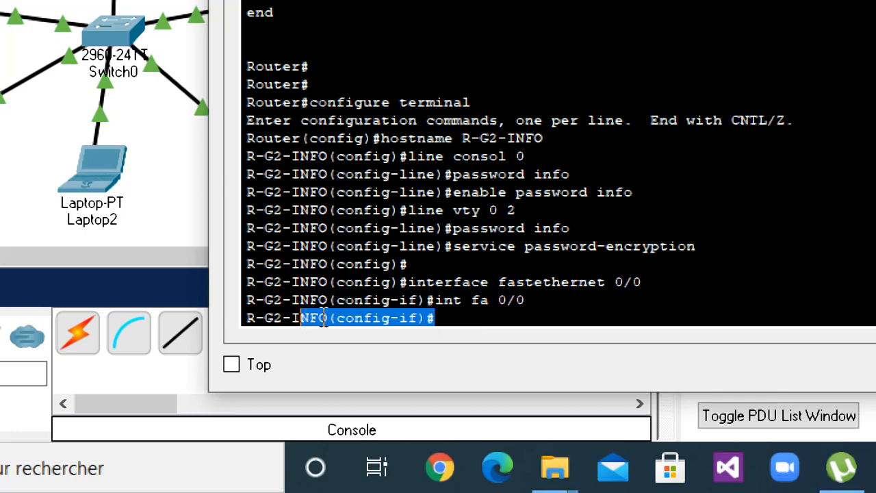
left_click(474, 316)
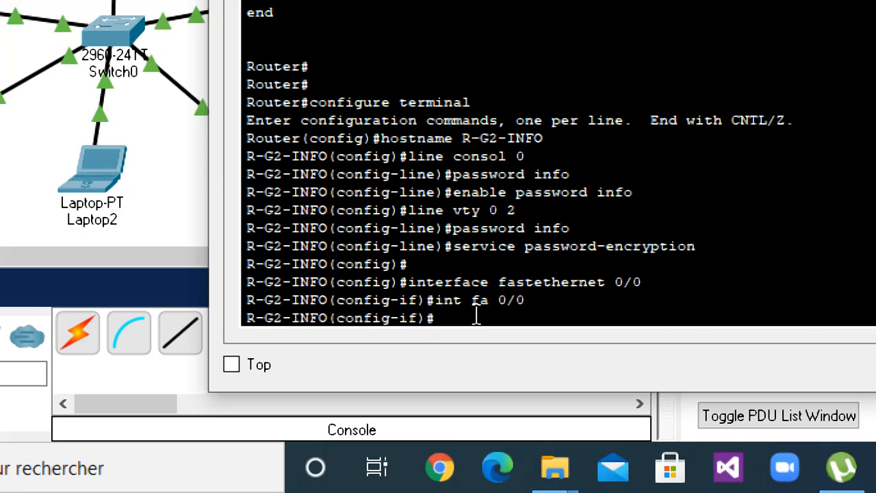
Assign the FastEthernet 0/0 interface its address and mask with ip address 192.168.255.254 255.255.252.0, and highlight the entered command.
type("ip add")
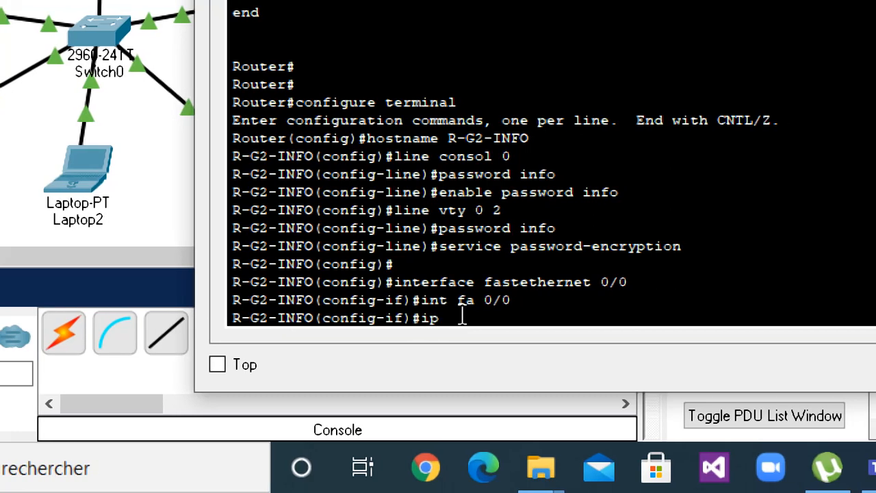
type("ress")
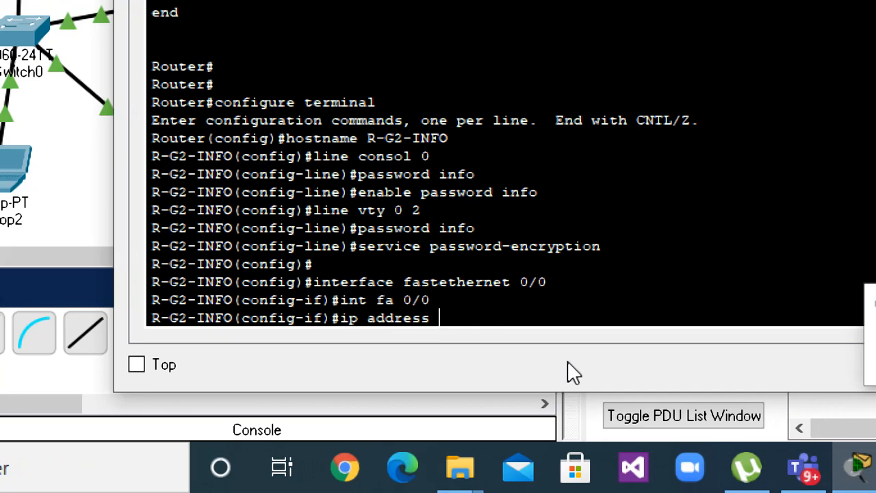
type("192.1")
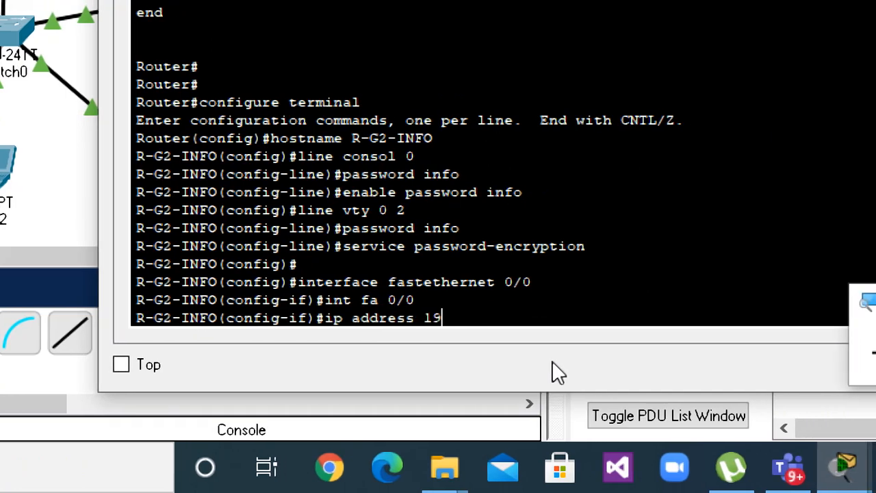
type("68.0")
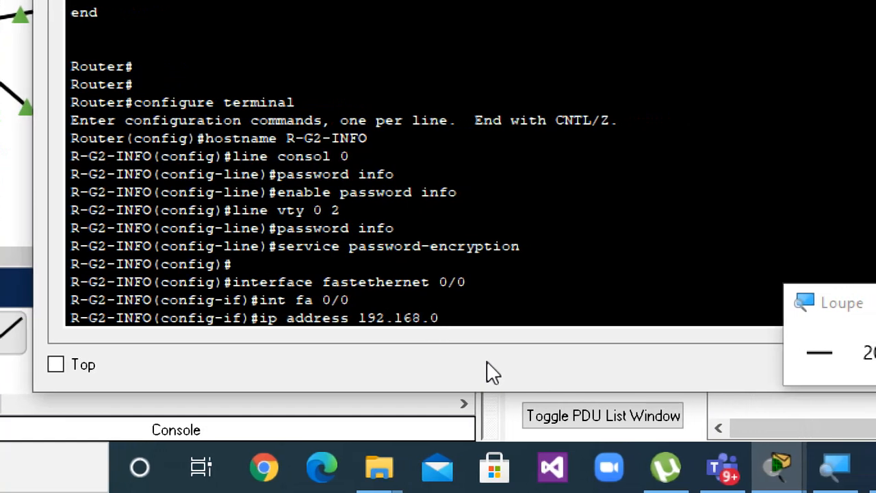
type(".")
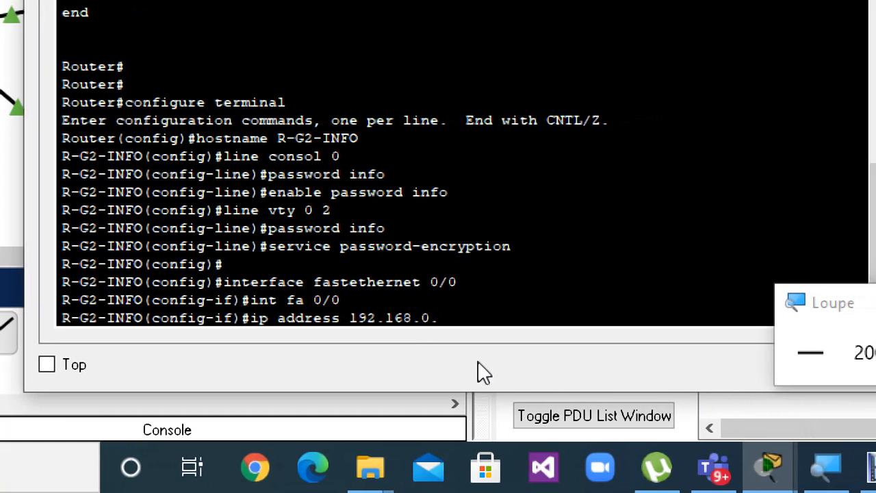
type("254")
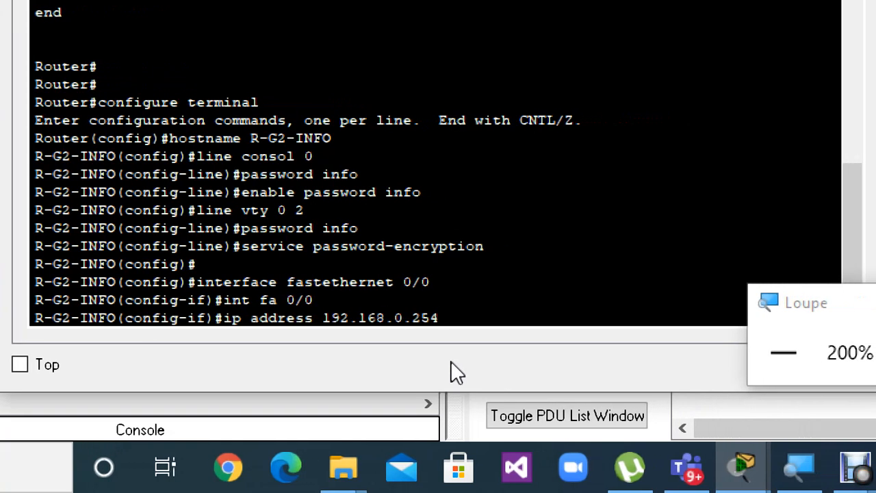
key("BackSpace")
key("BackSpace")
key("BackSpace")
key("BackSpace")
key("BackSpace")
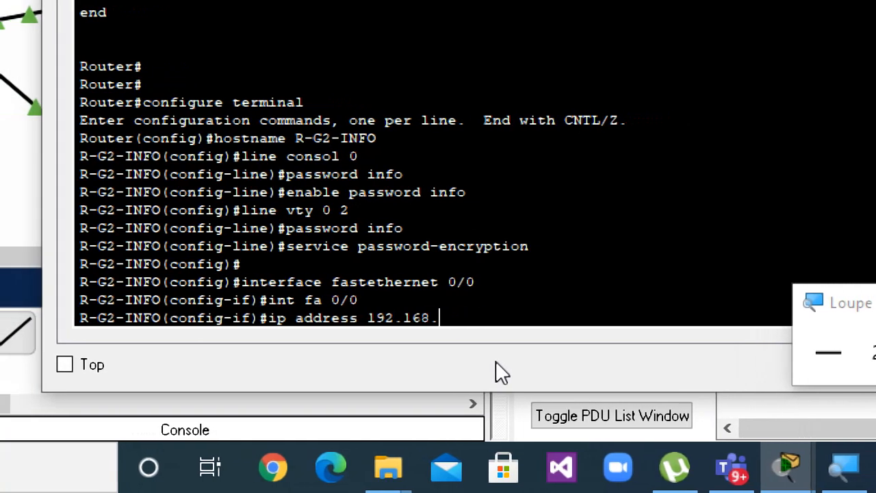
type("255.254")
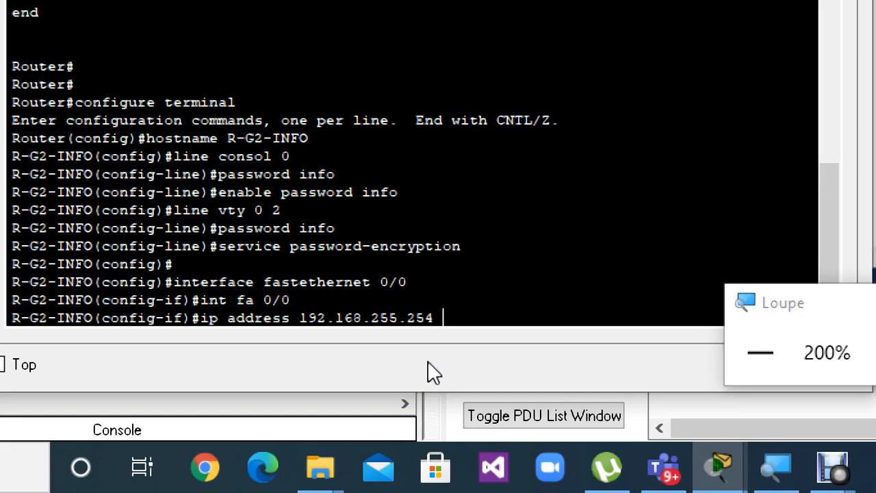
type(" 255.255")
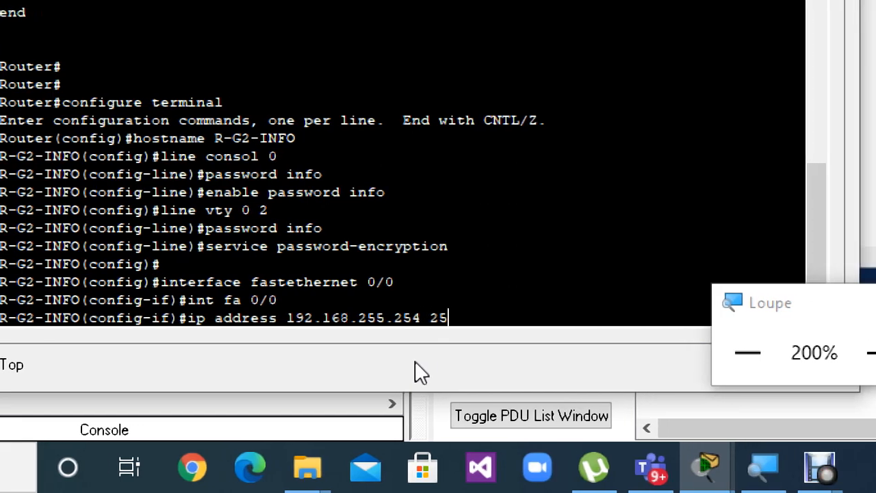
type(".")
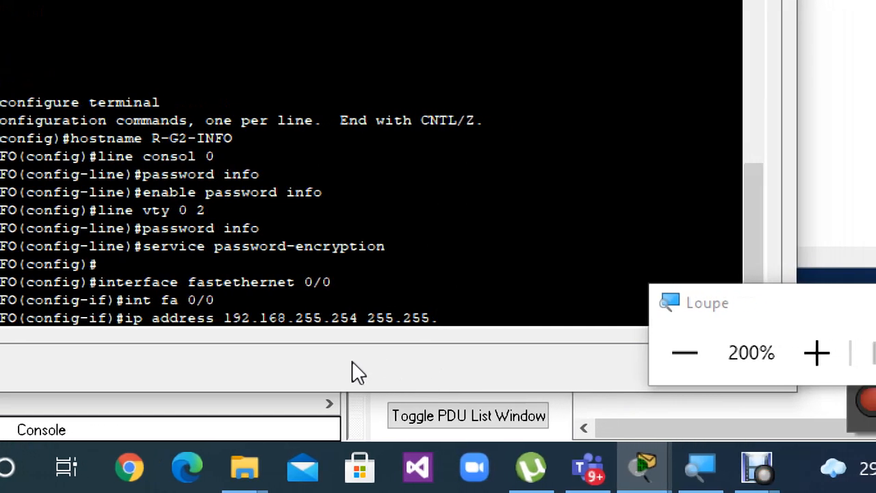
type("25")
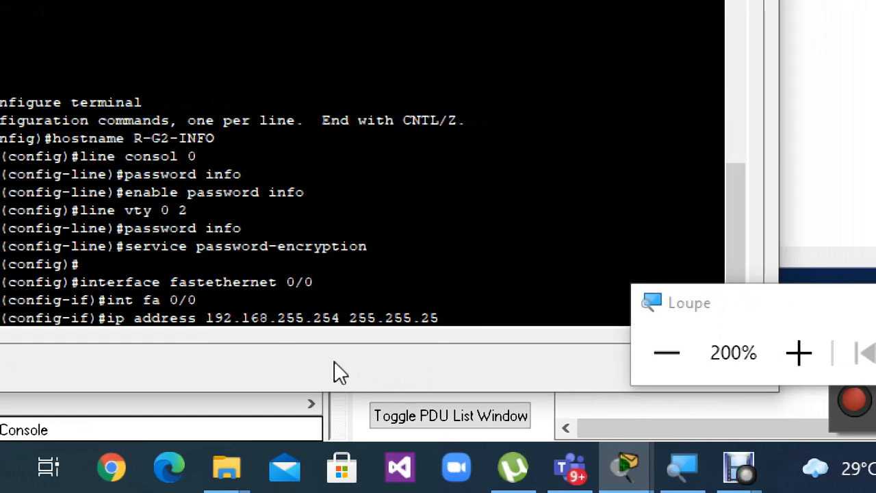
type("2.0")
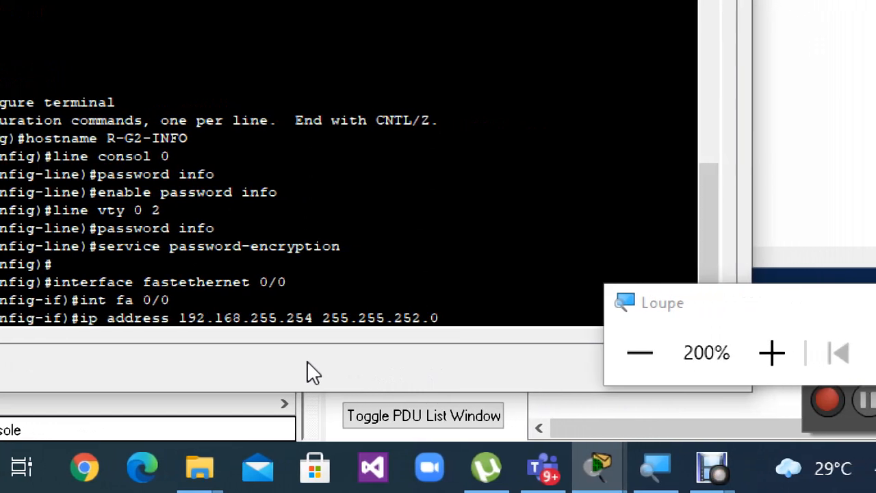
key("Return")
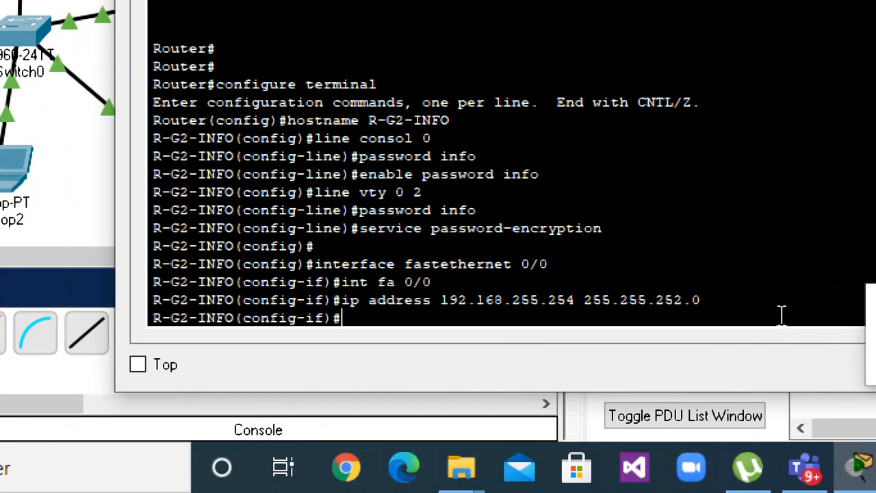
left_click_drag(731, 309, 203, 301)
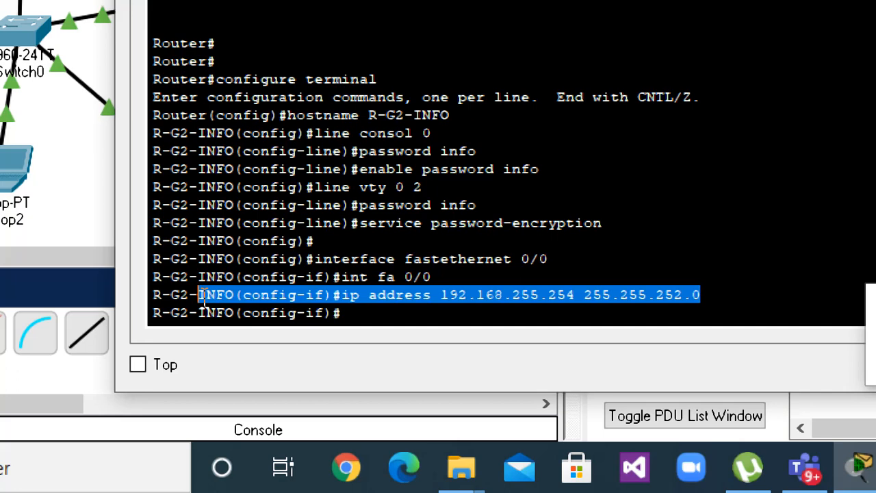
Label the FastEthernet 0/0 interface with the command description LAN-G2-INFO.
left_click(365, 318)
type("d")
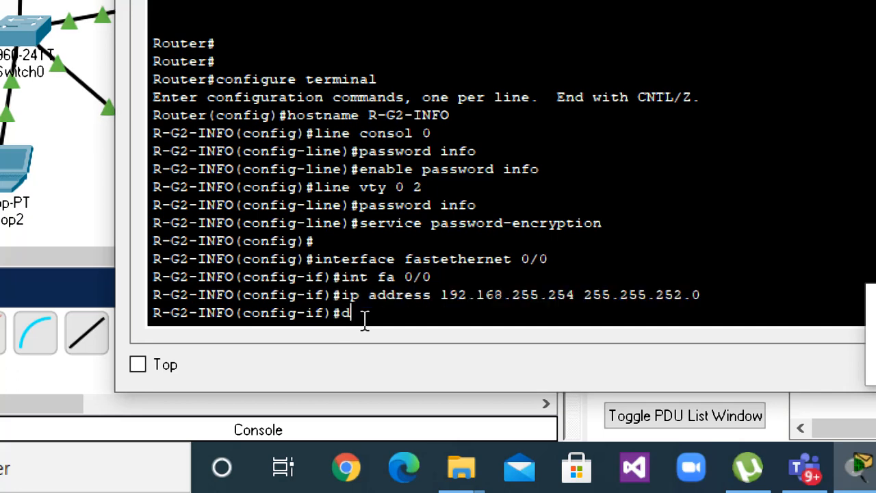
type("esc")
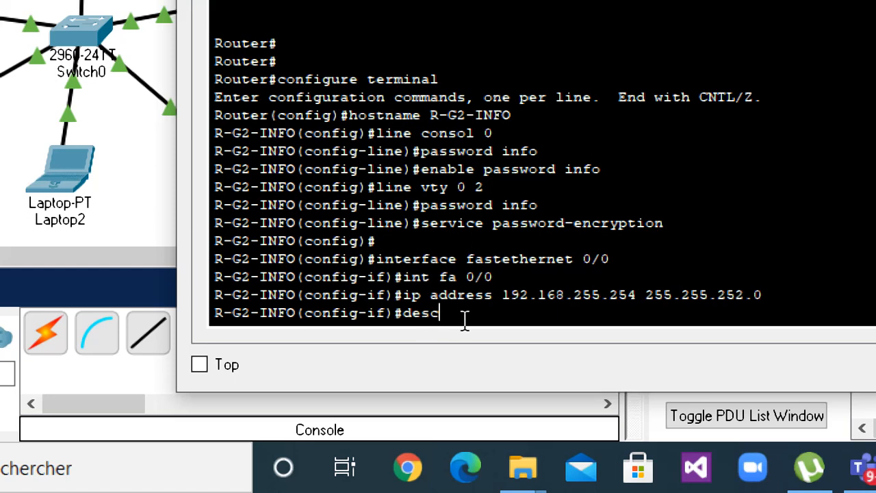
type("ript")
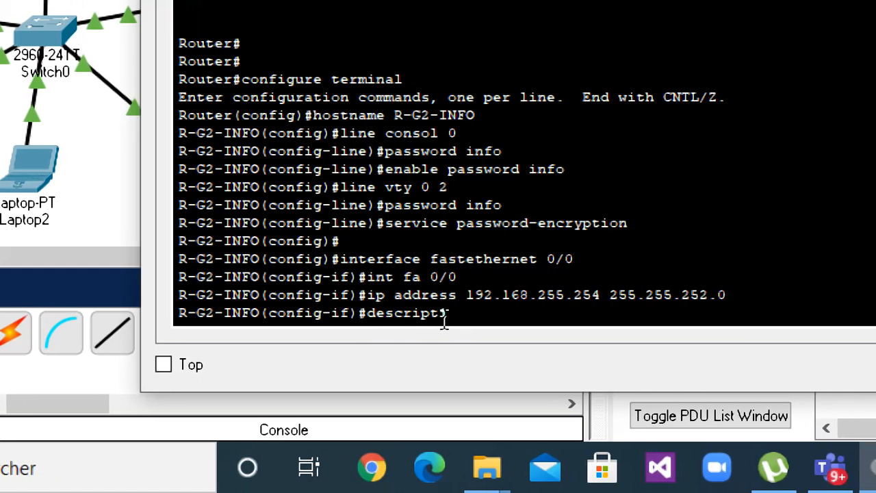
type("ion LAN")
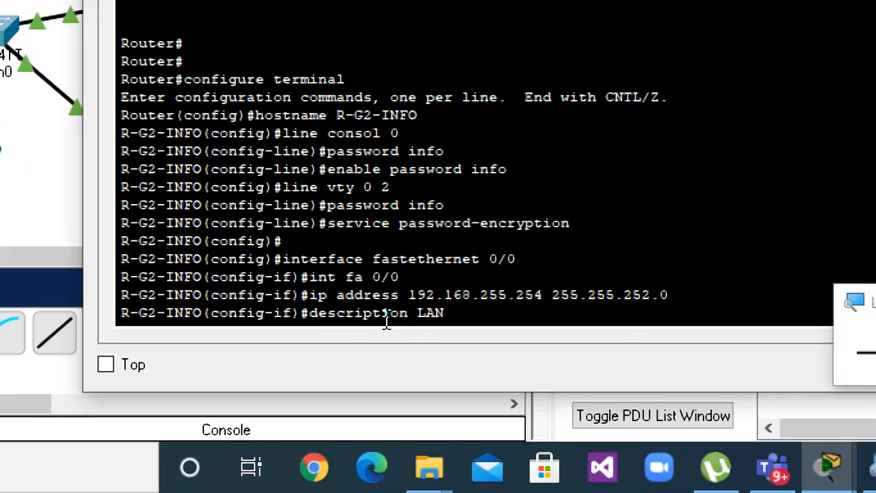
type("-G")
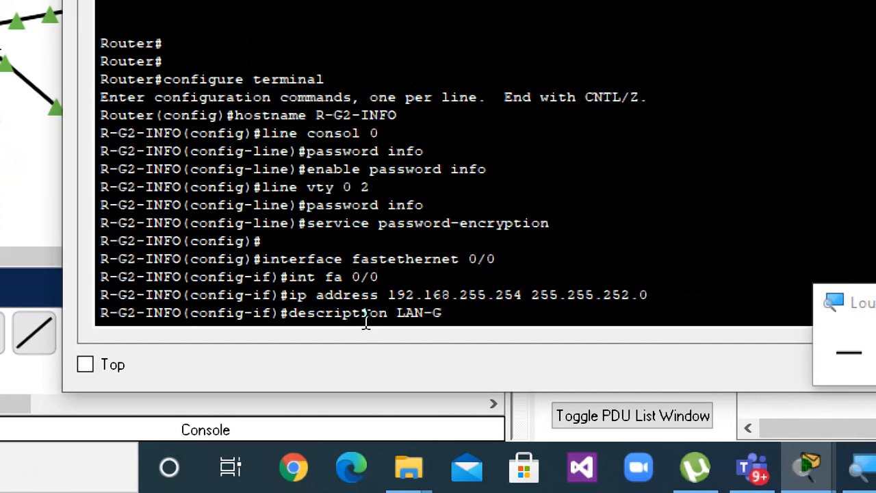
type("2-I")
type("NFO")
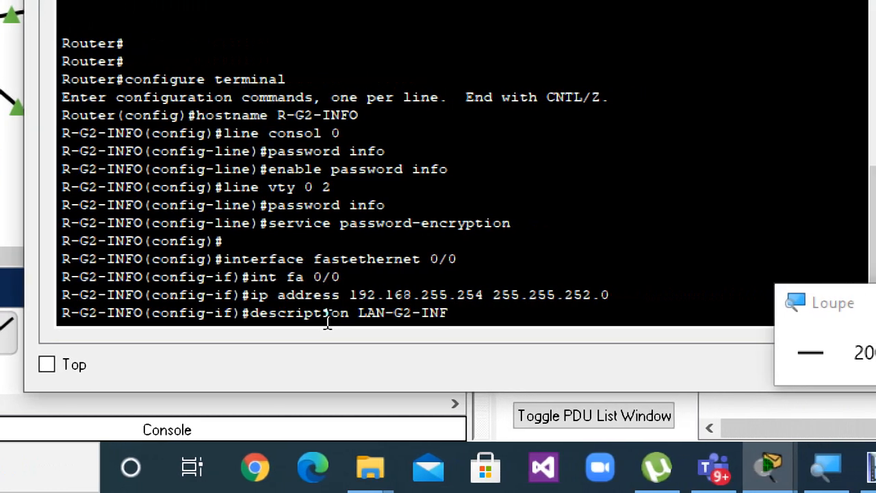
key("Return")
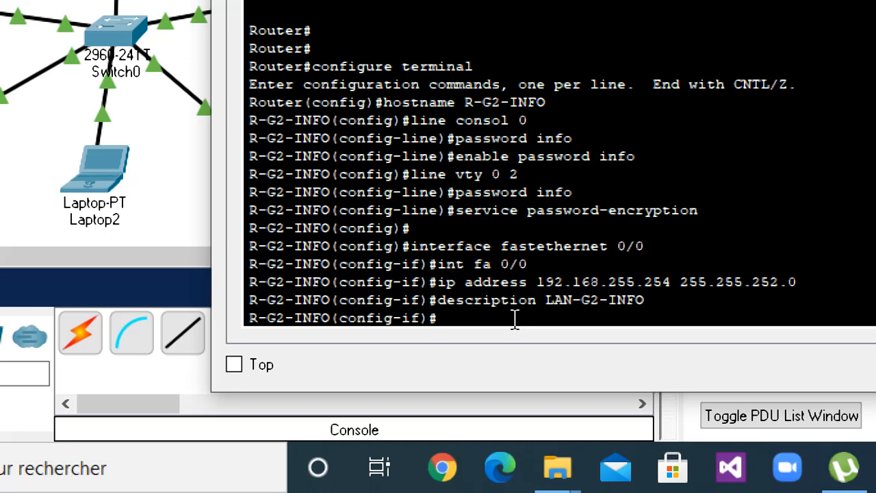
Enable the FastEthernet 0/0 interface with the abbreviated command no sh, and highlight the entered command.
type("o sh")
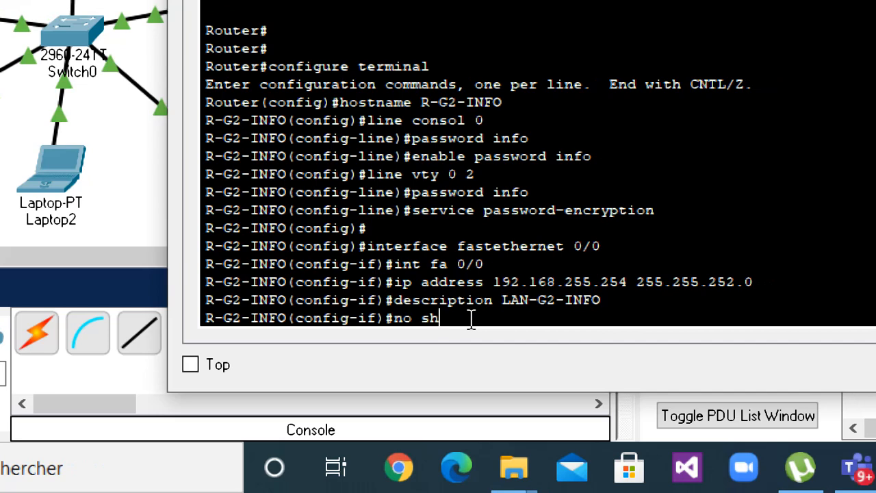
key("Return")
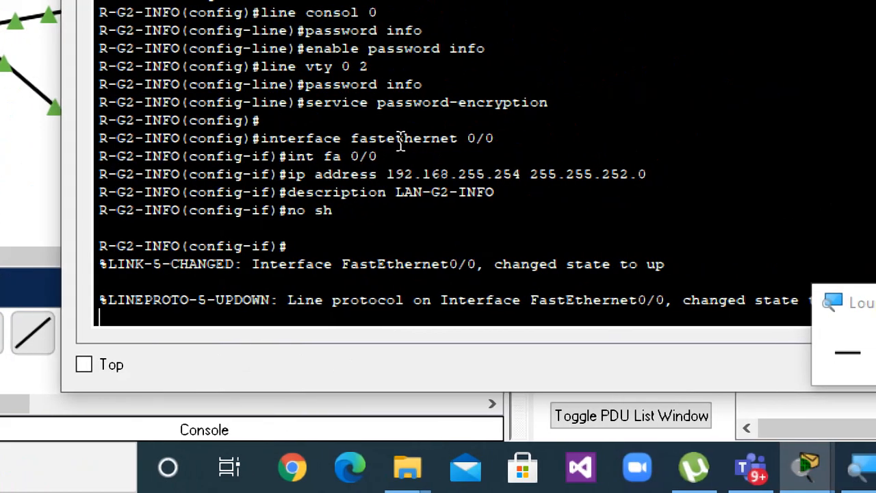
left_click(347, 211)
left_click_drag(347, 210, 279, 217)
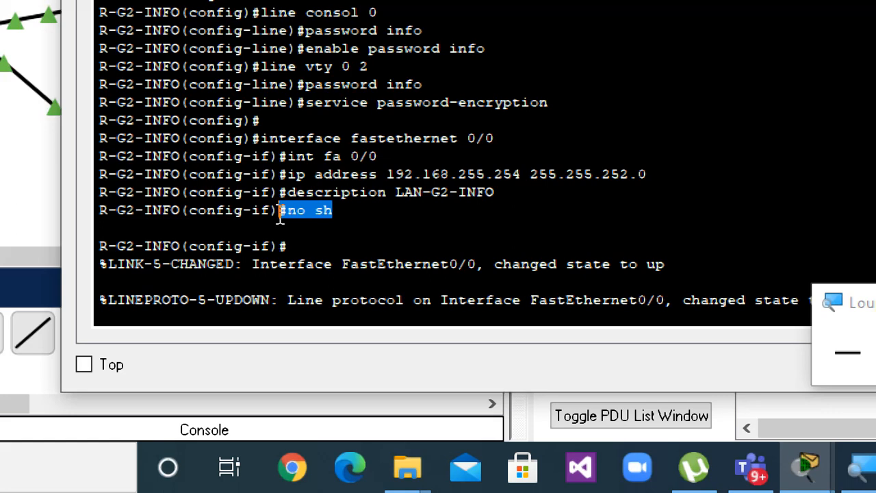
Create a DHCP address pool named G2 with the command ip dhcp pool G2.
left_click(381, 288)
key("Return")
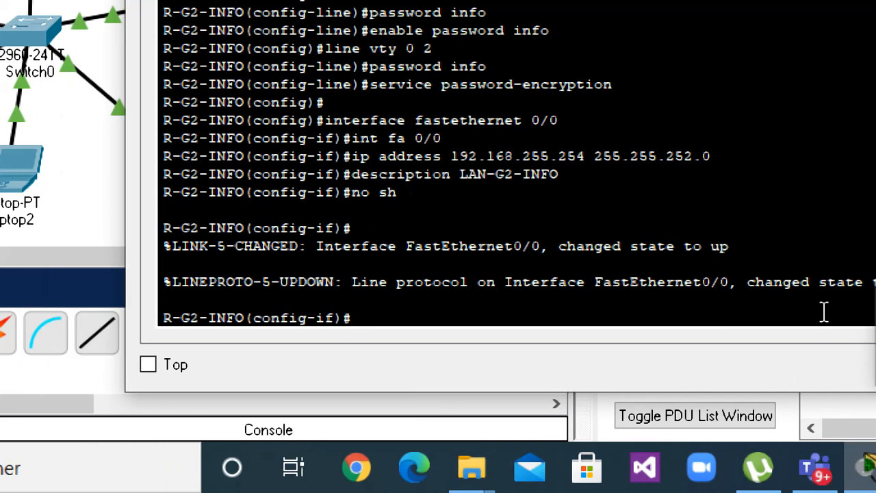
type("ip dh")
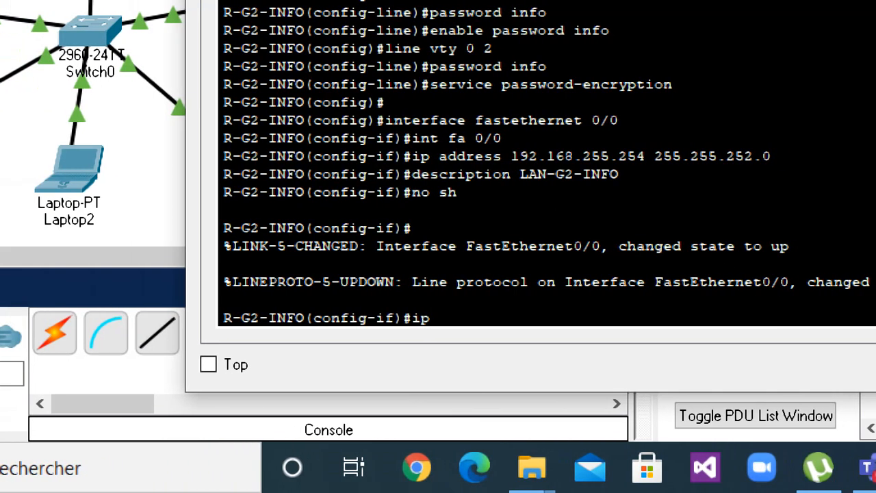
type("cp pool")
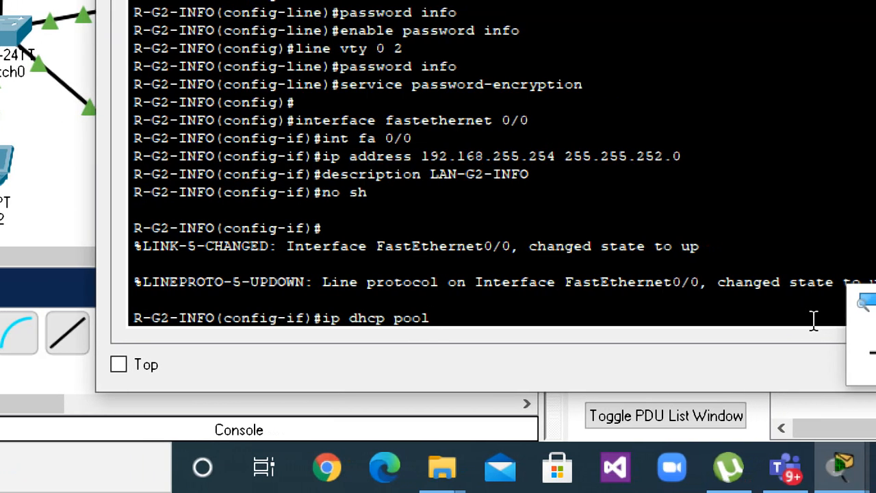
type(" G2")
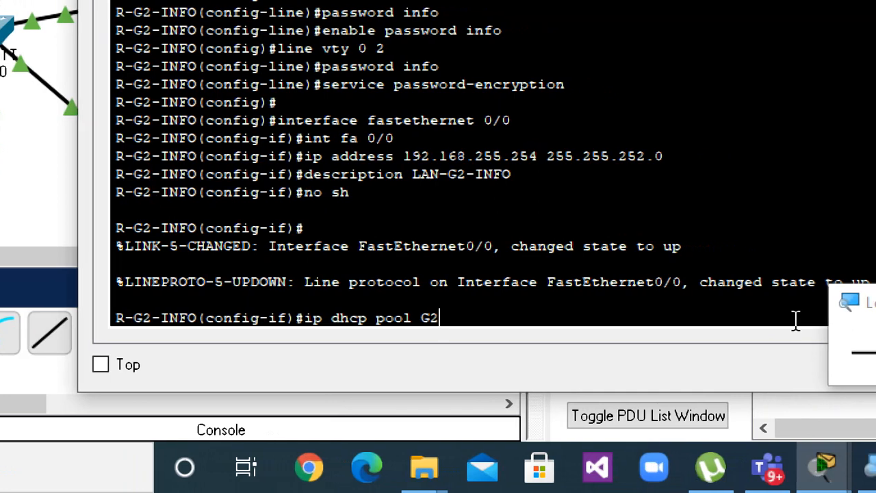
key("Return")
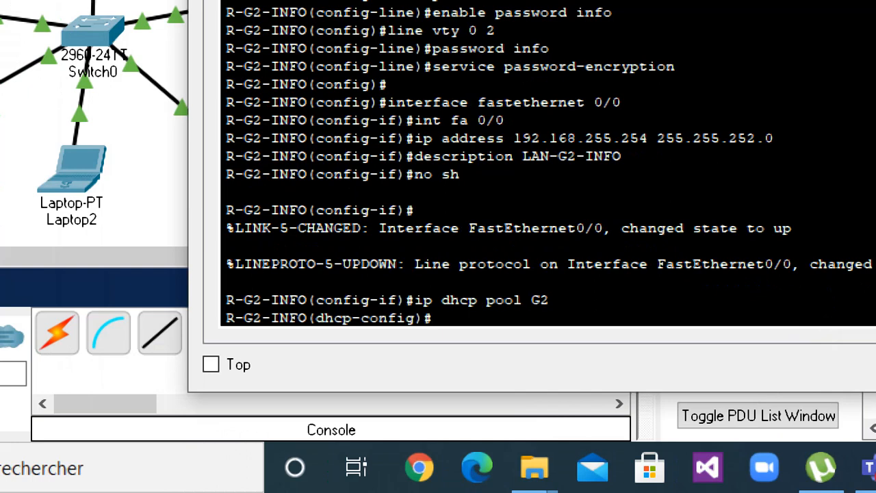
Define the G2 pool's address range with the command network 192.168.0.0 255.255.252.0.
type("networ")
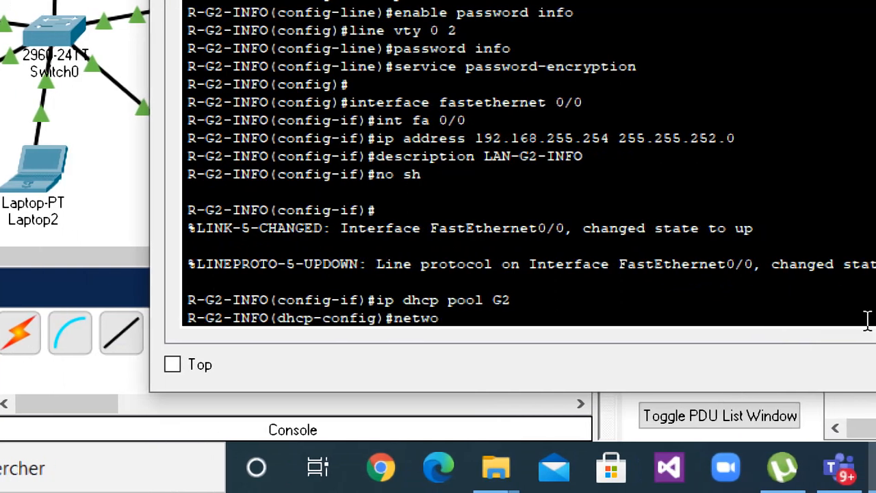
type("k ")
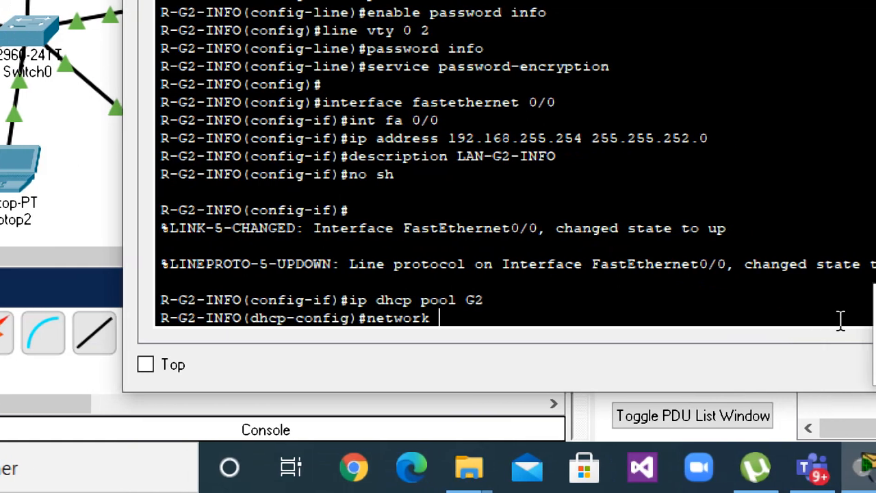
type("192.1")
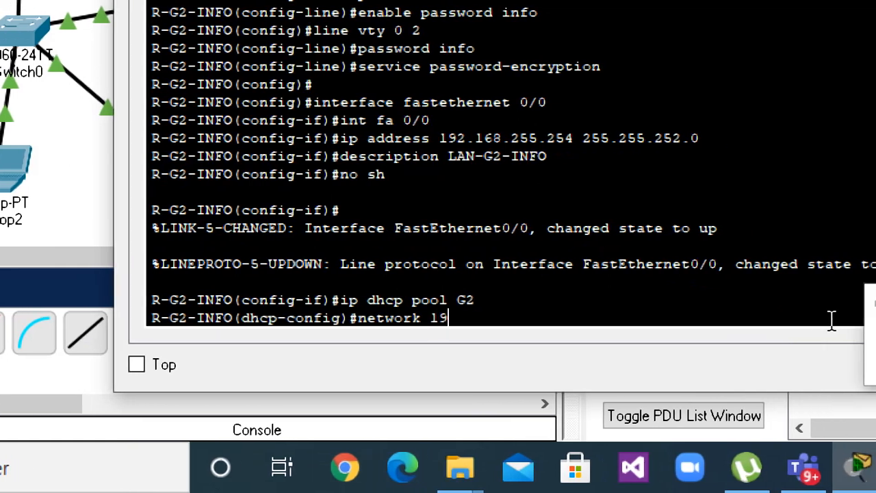
type("68")
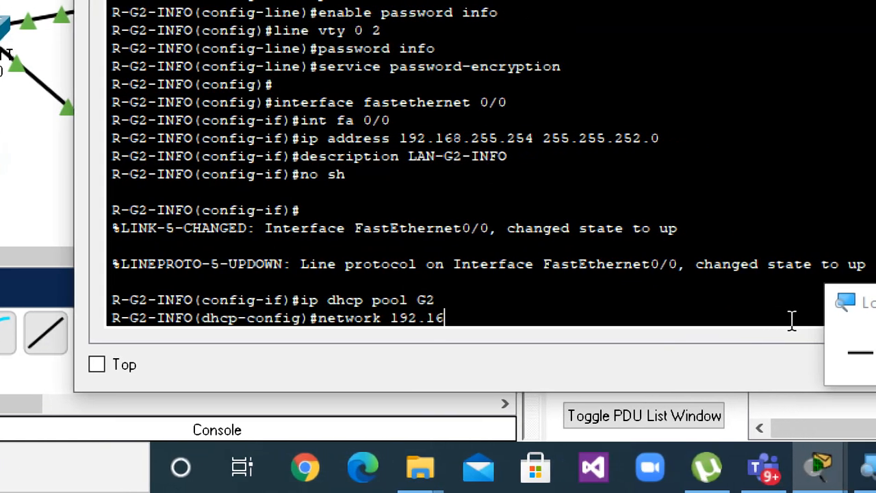
type(".0.0")
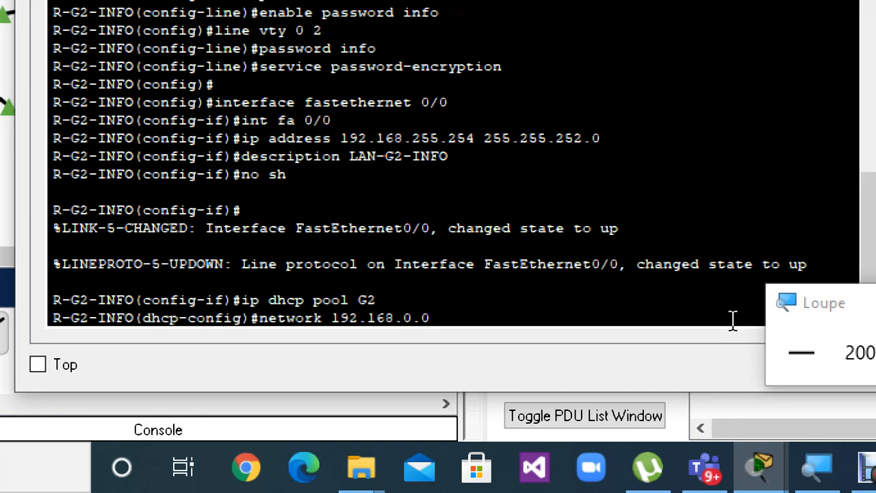
type("255.255.")
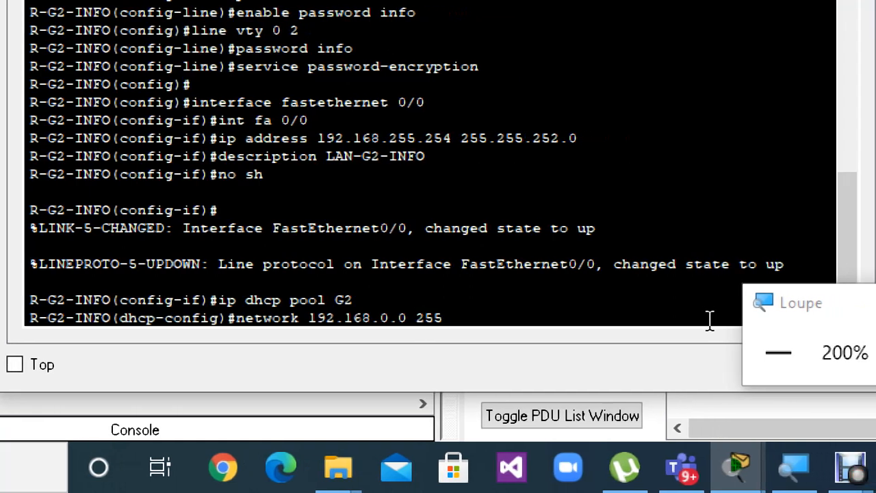
type("252.")
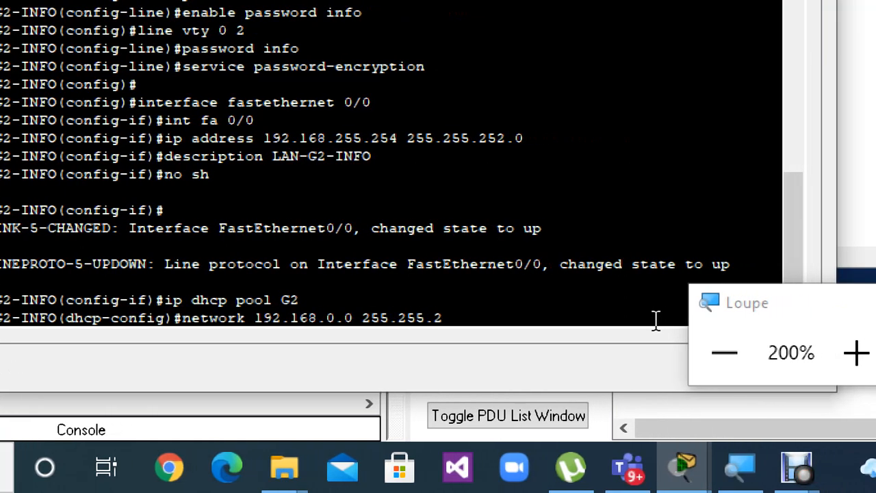
type("0")
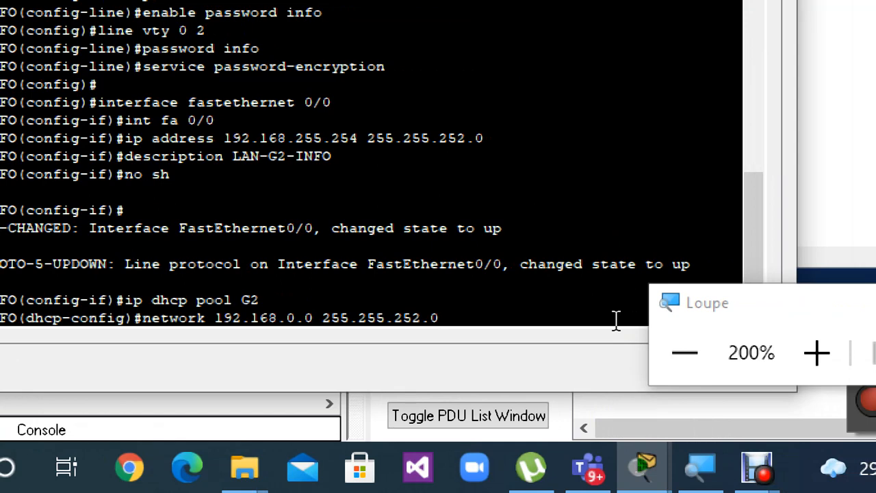
key("Return")
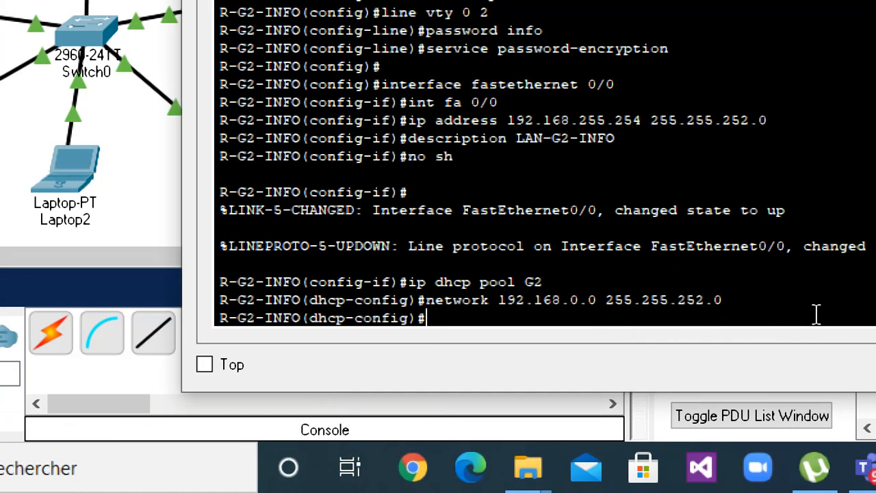
Set the G2 pool's default gateway with the command default-router 192.168.255.254.
type("de")
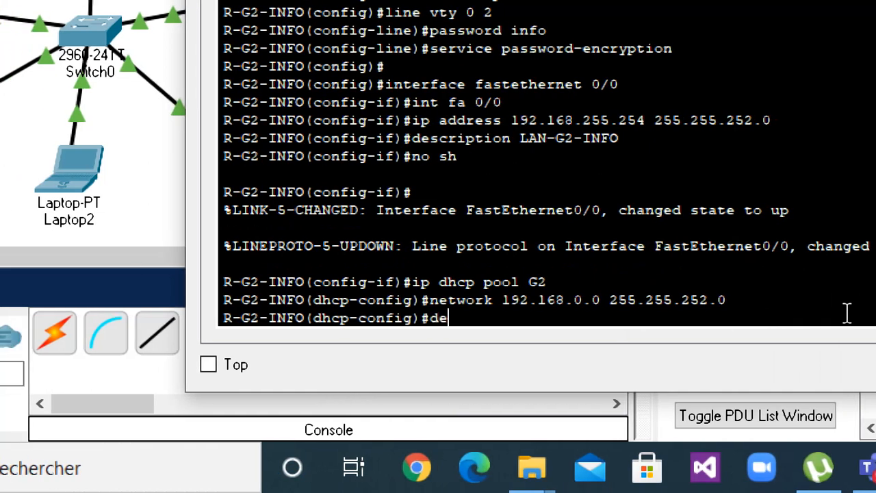
type("fault-")
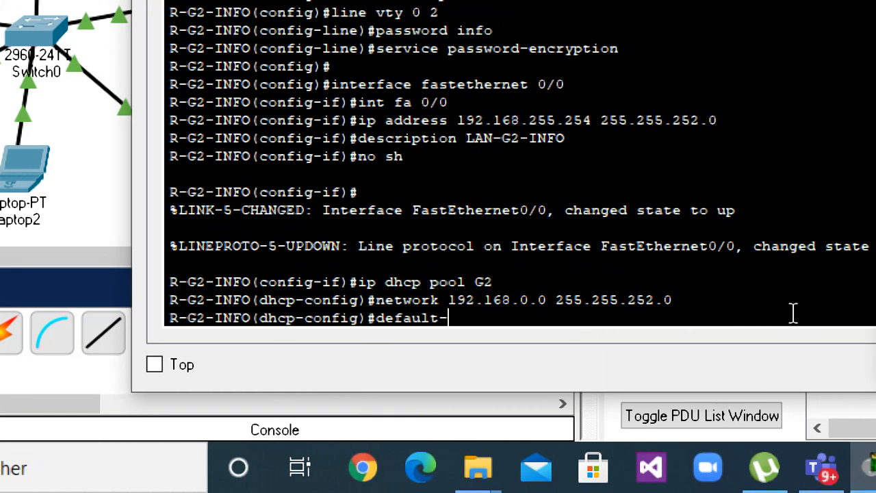
type("route")
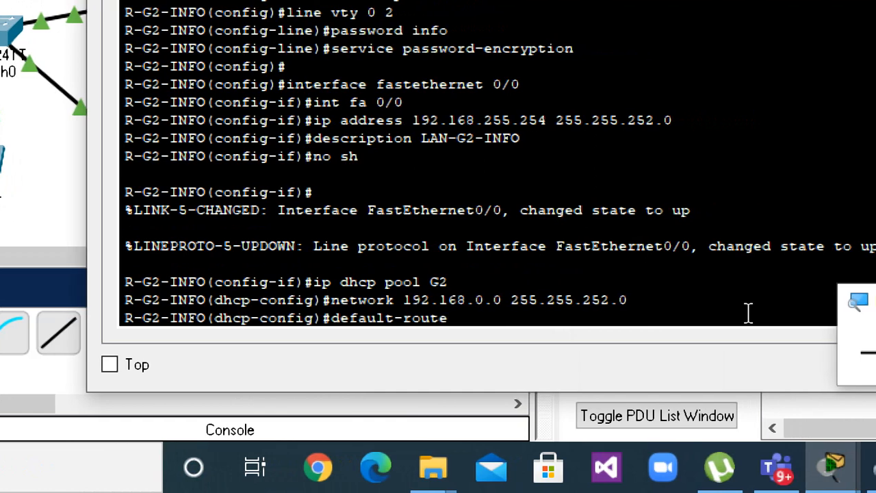
type("r 192")
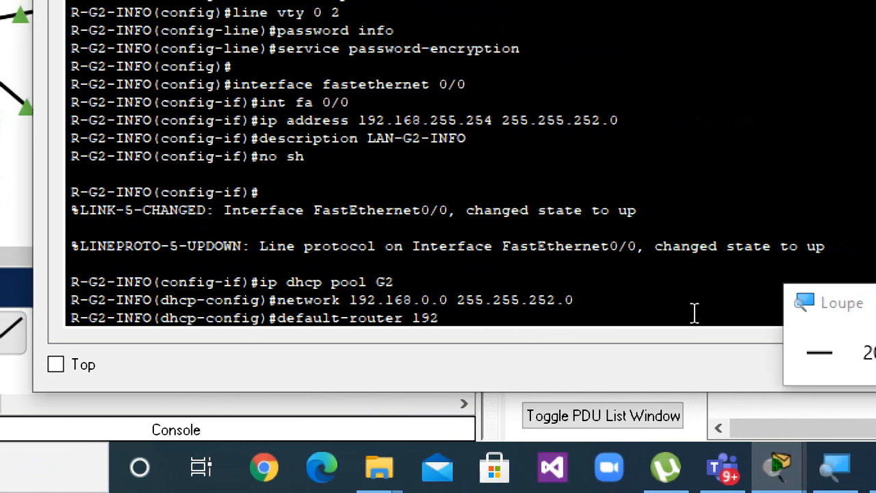
type(".168.")
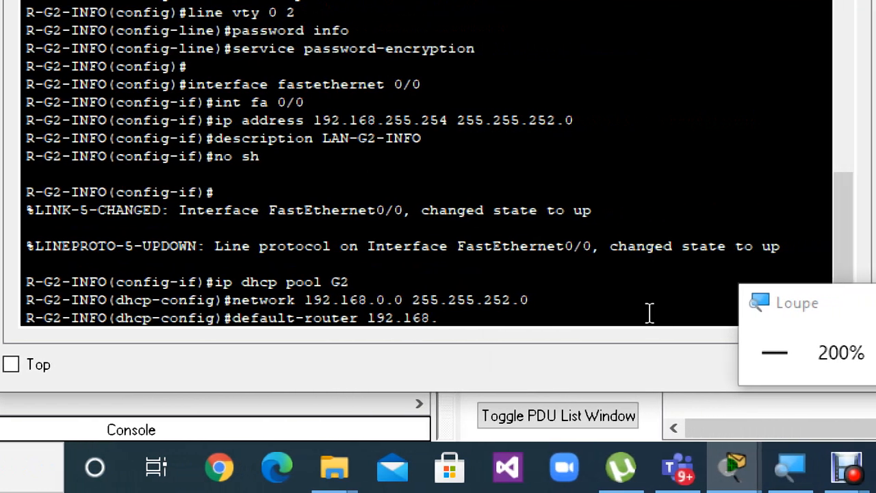
type("255.254")
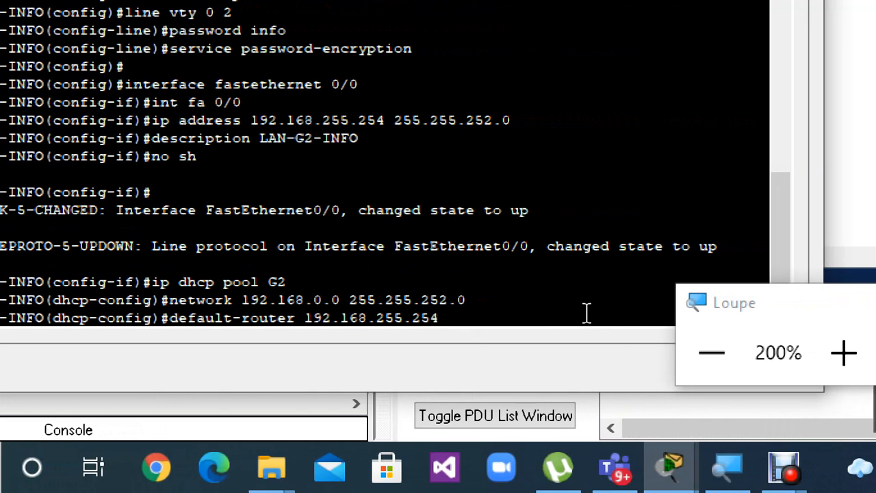
key("Return")
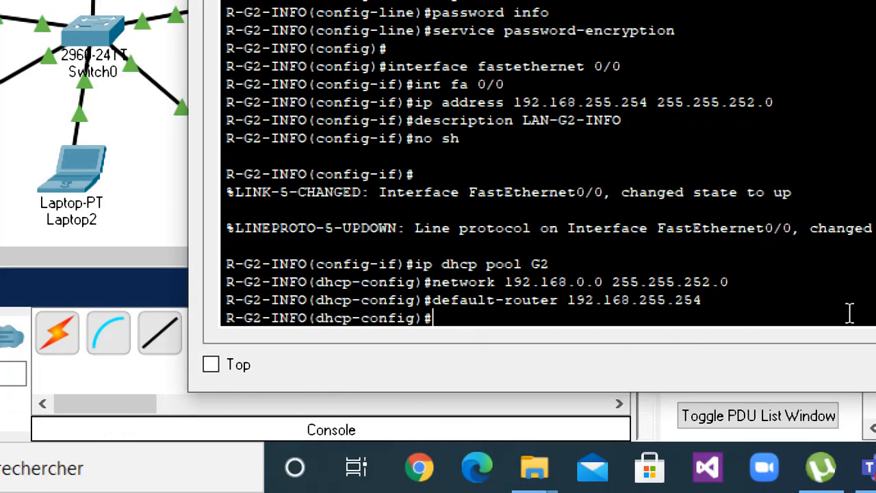
Set the G2 pool's DNS server with the command dns-server 8.8.8.8, and leave the pool configuration mode with exit.
type("dns-ss")
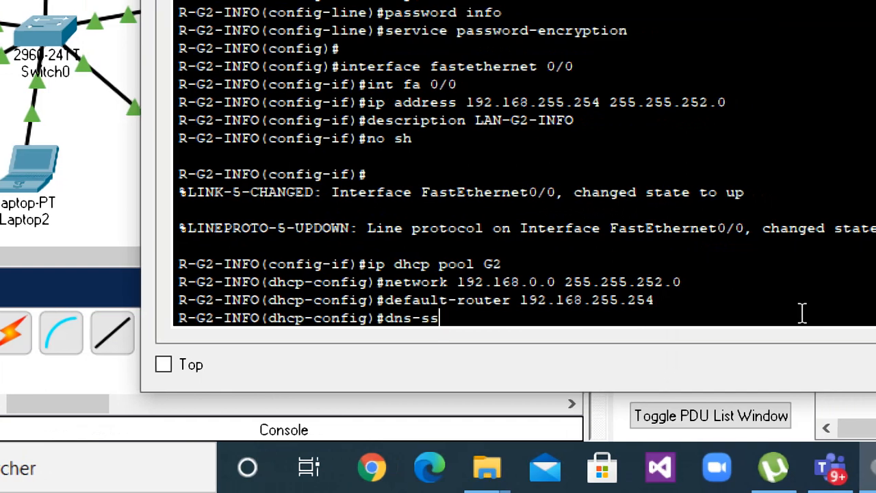
key("BackSpace")
type("erv")
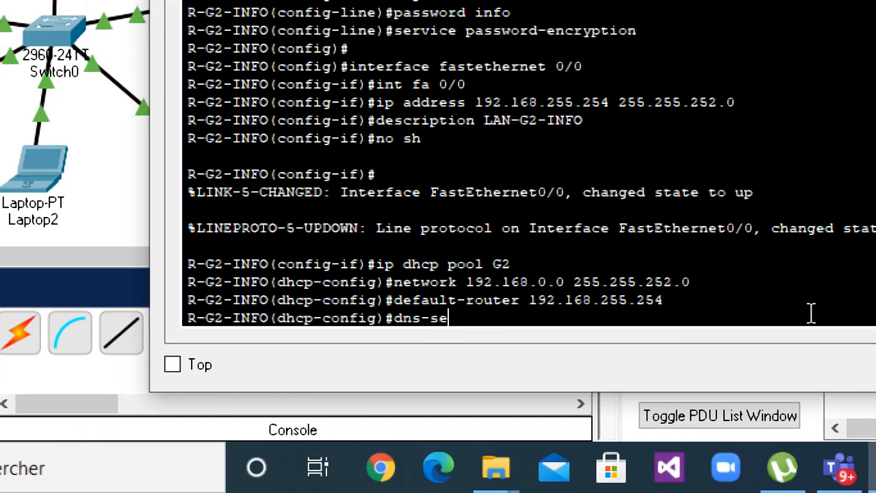
type("r")
key("BackSpace")
type("er")
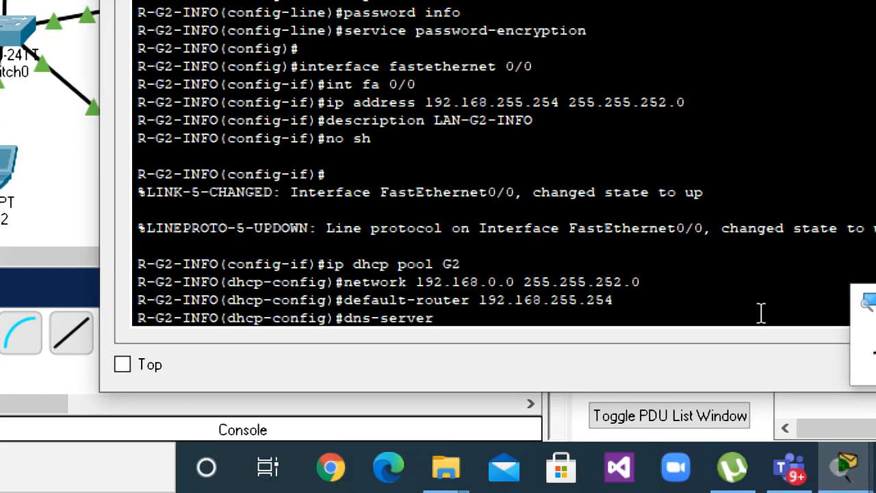
type(" 8.8.8.8")
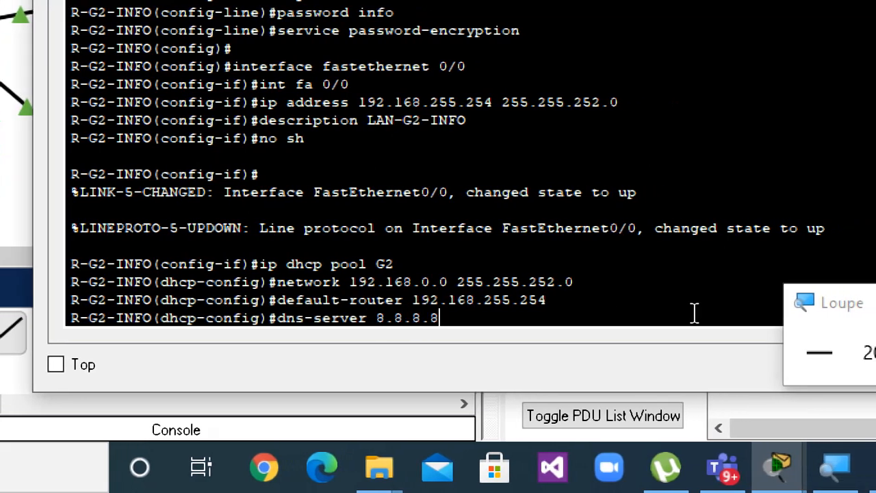
key("Return")
type("ex")
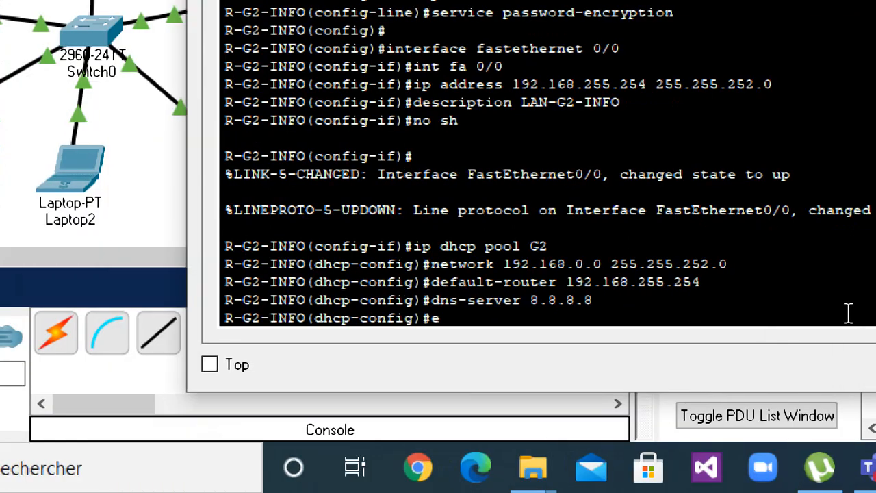
type("it")
key("Return")
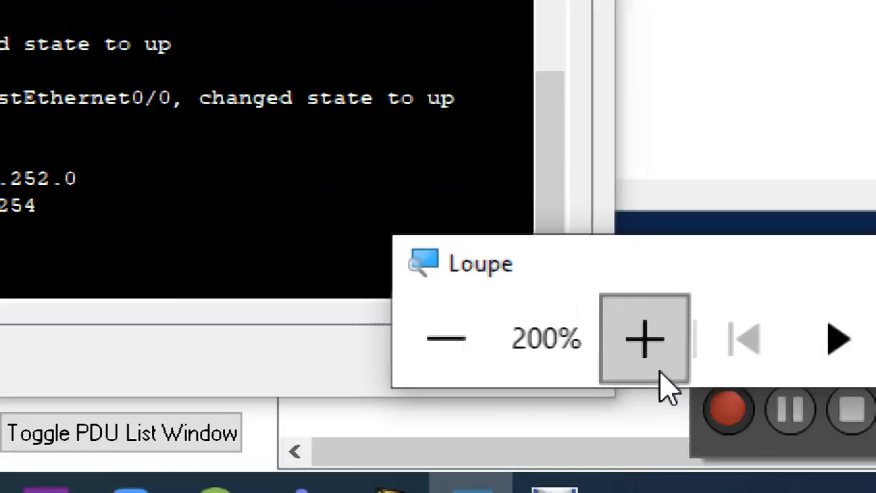
Magnify the screen to 300% and bring back Laptop0's terminal window to check the entered DHCP pool commands.
left_click(659, 379)
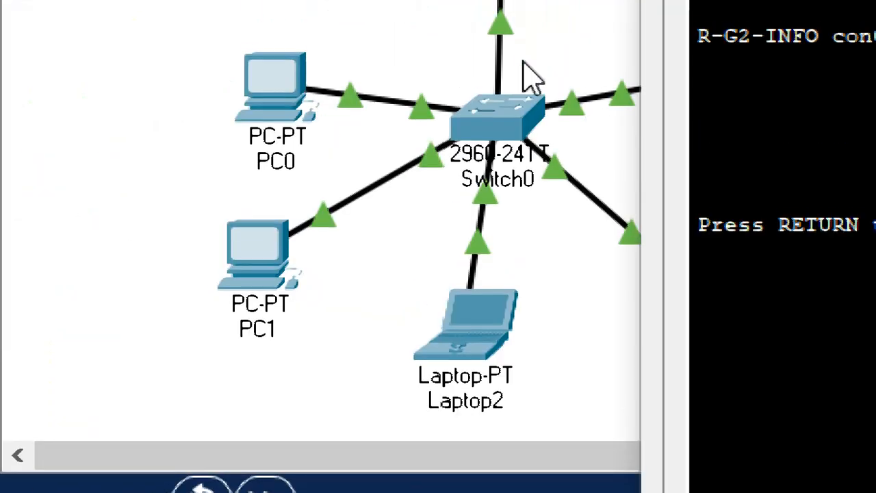
left_click(438, 32)
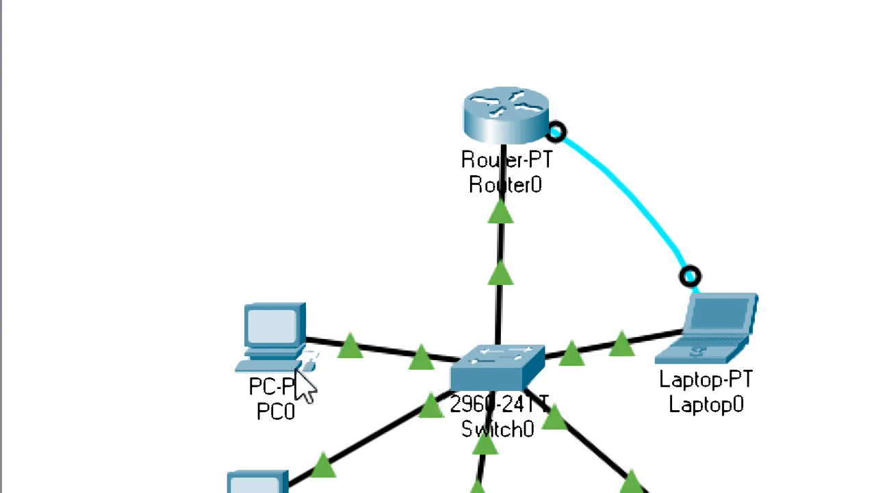
mouse_move(600, 355)
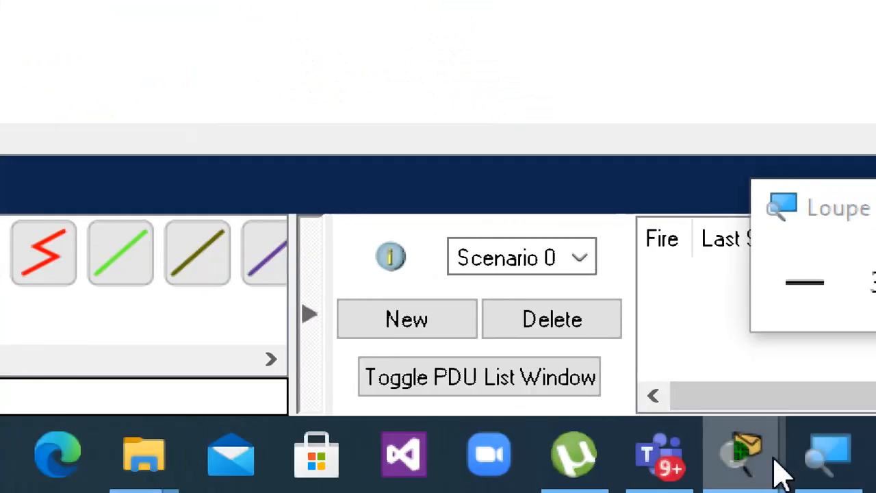
mouse_move(759, 471)
mouse_move(847, 377)
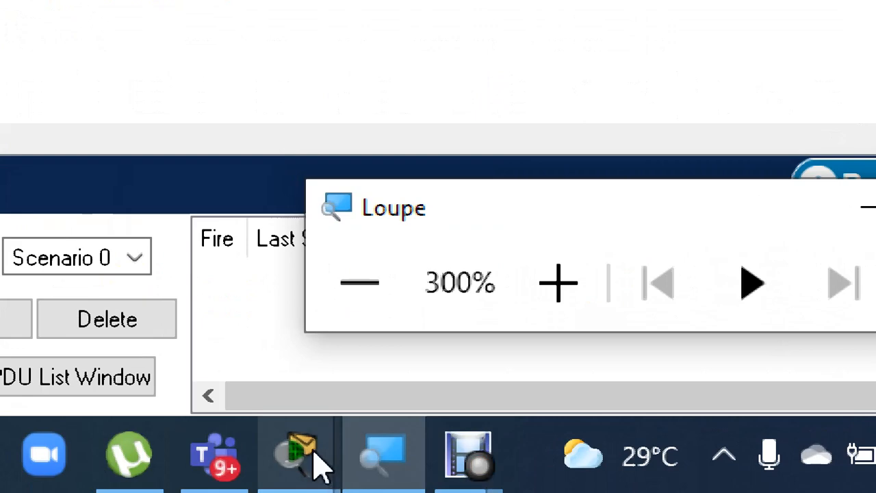
left_click(313, 451)
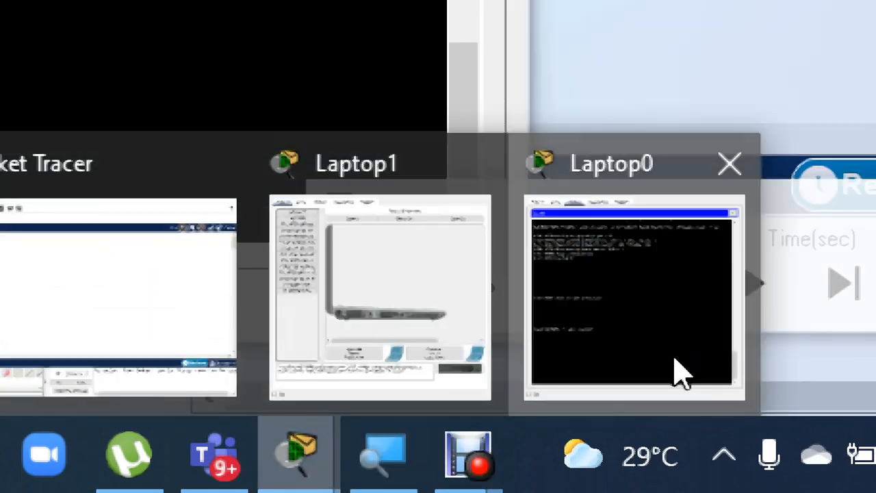
left_click(673, 356)
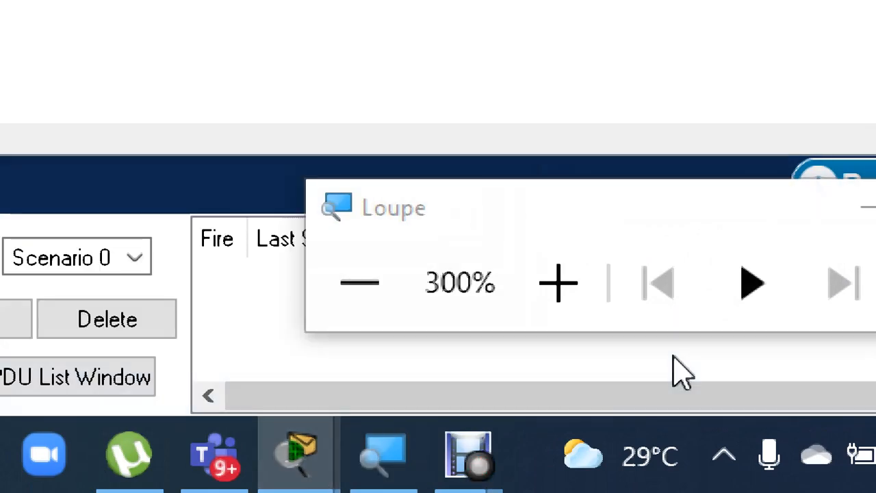
mouse_move(314, 451)
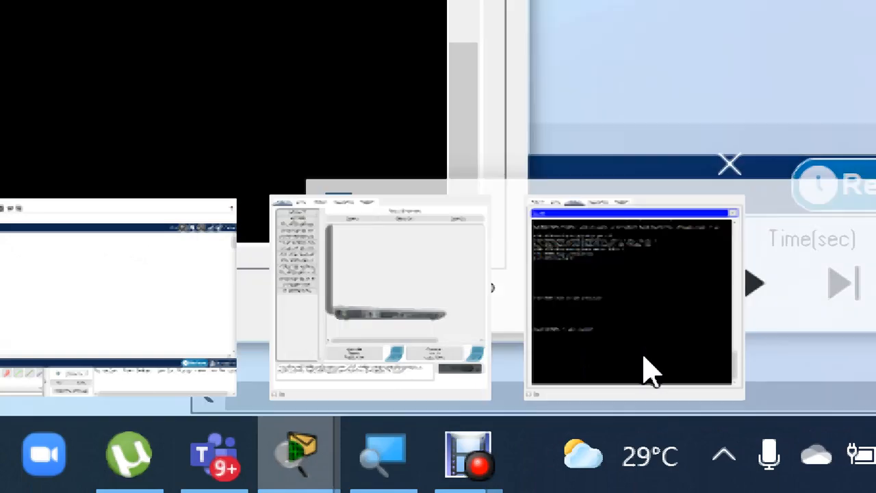
left_click(644, 370)
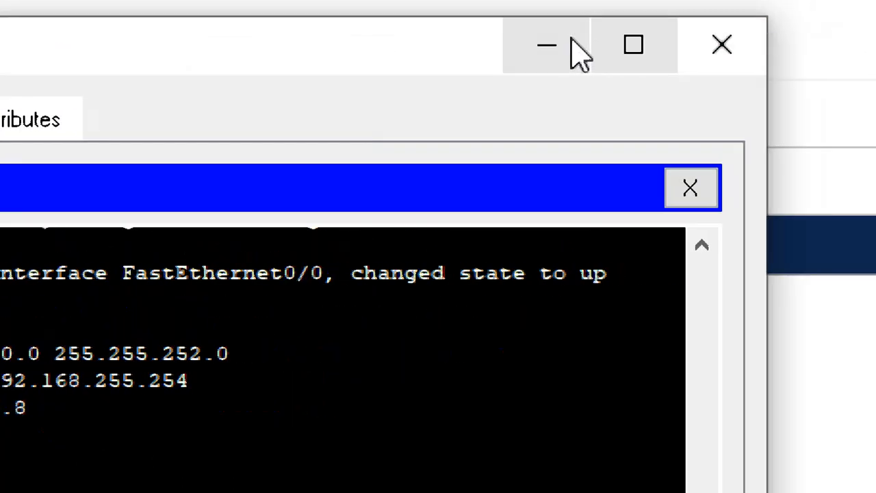
left_click(856, 44)
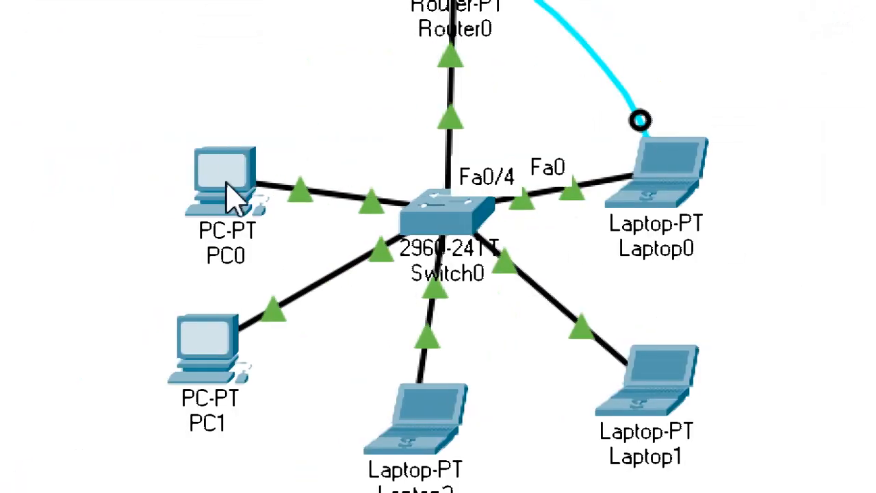
Try to obtain PC0's IPv4 settings through DHCP, restore the Static setting and close the PC0 window.
left_click(234, 190)
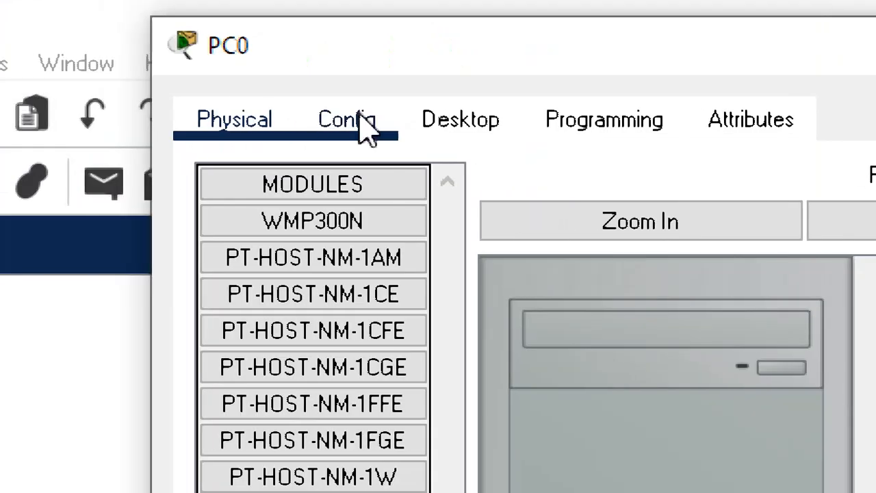
left_click(467, 142)
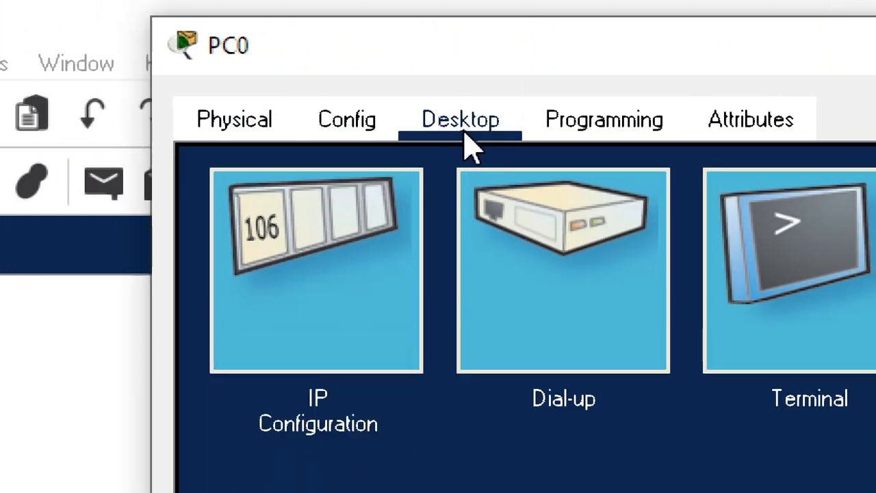
left_click(301, 346)
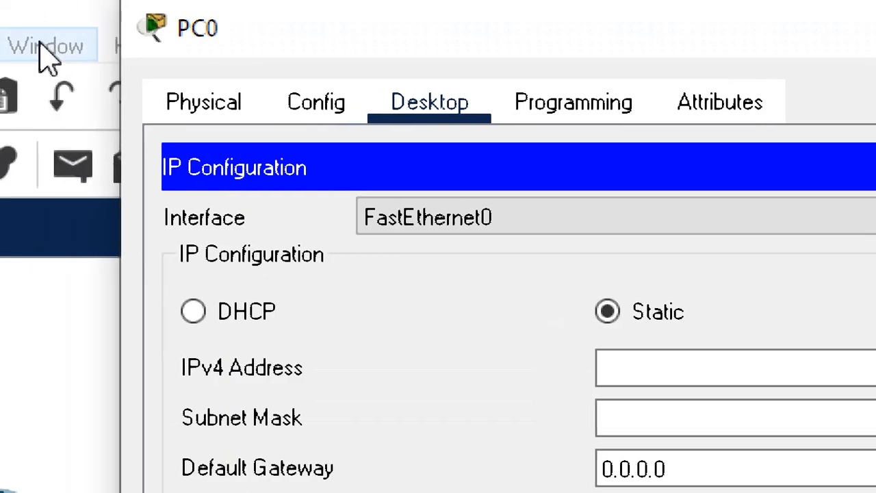
left_click(198, 316)
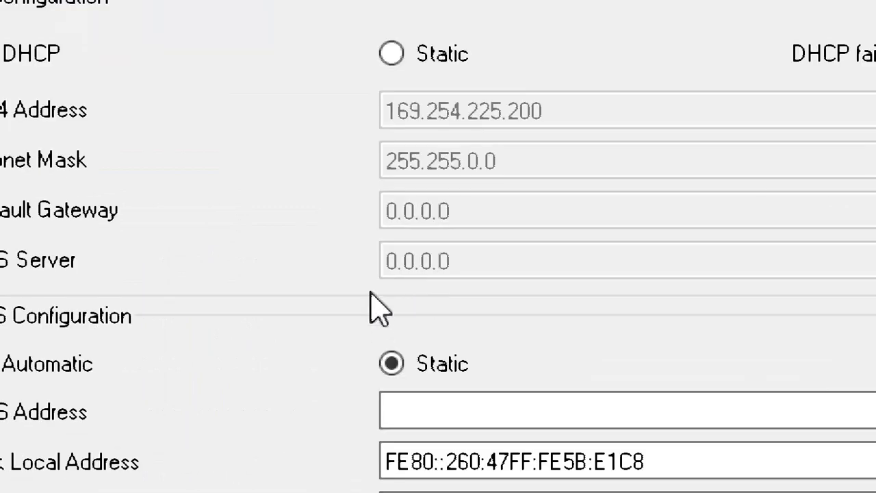
left_click(413, 54)
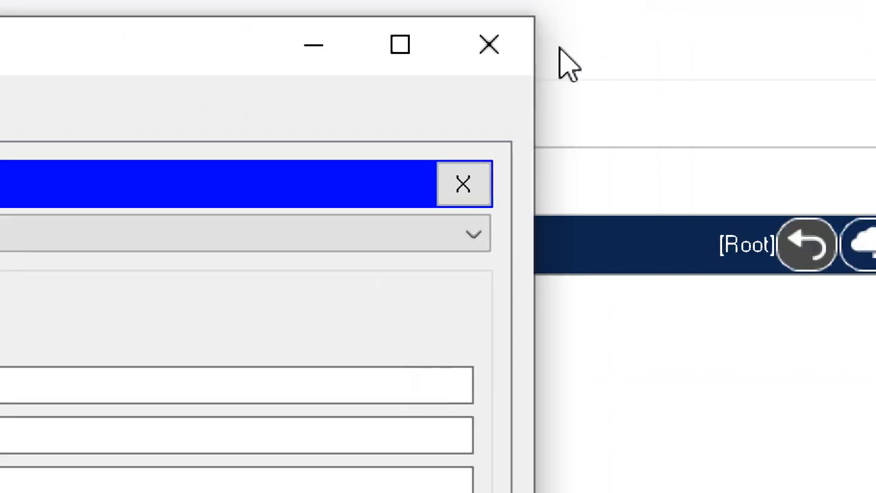
left_click(498, 38)
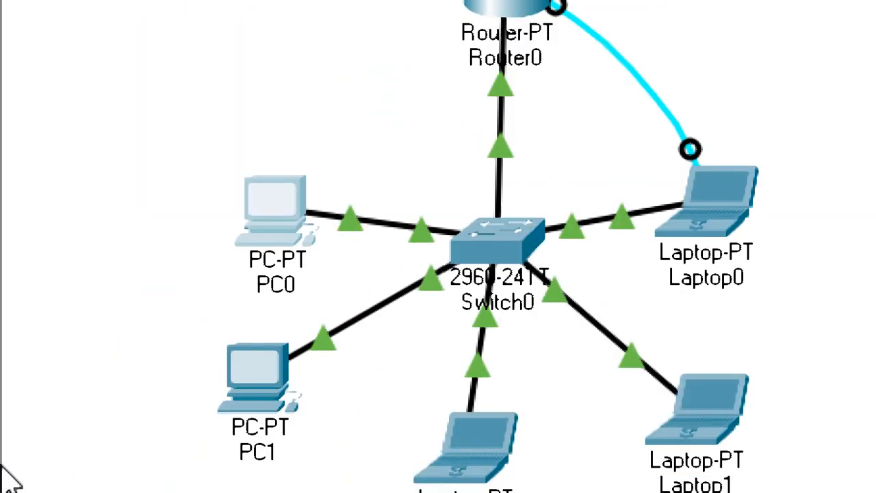
Close Laptop0's terminal and switch the laptop's FastEthernet0 IP configuration to DHCP.
left_click(742, 161)
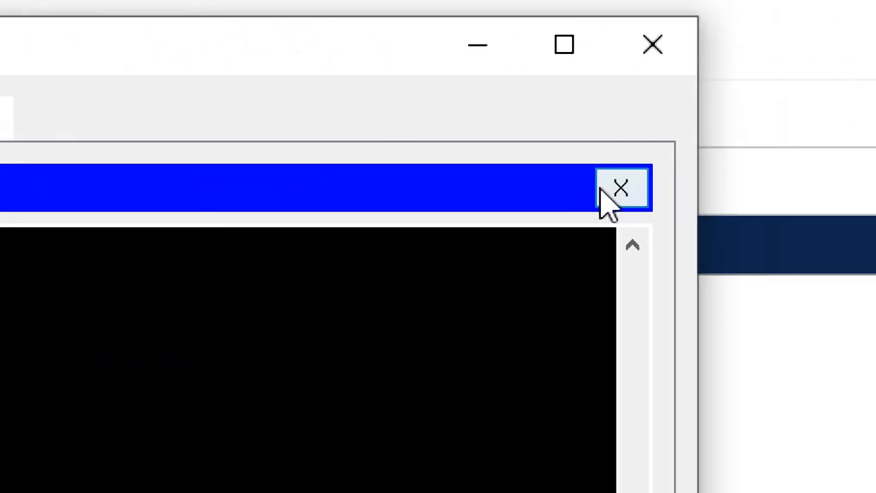
left_click(646, 190)
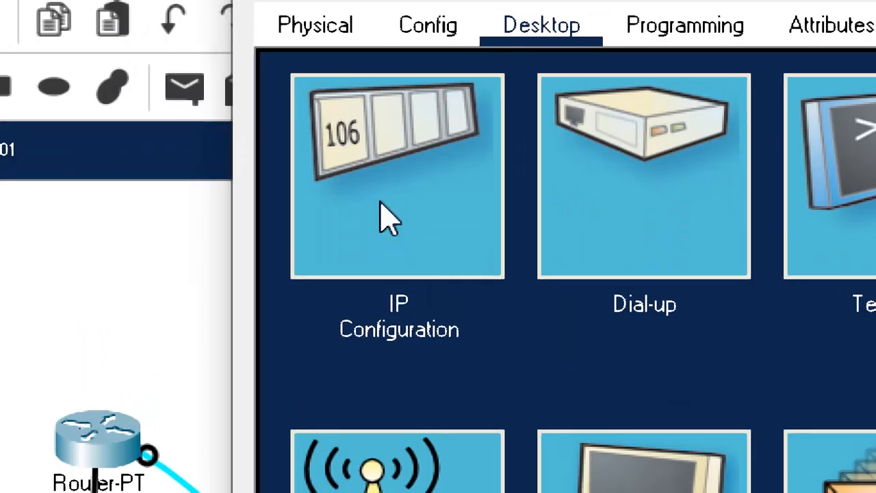
left_click(376, 214)
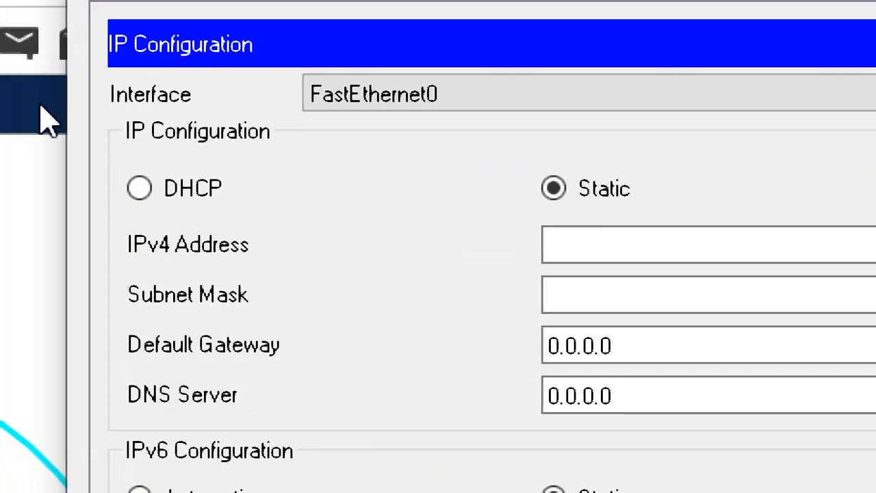
left_click(141, 200)
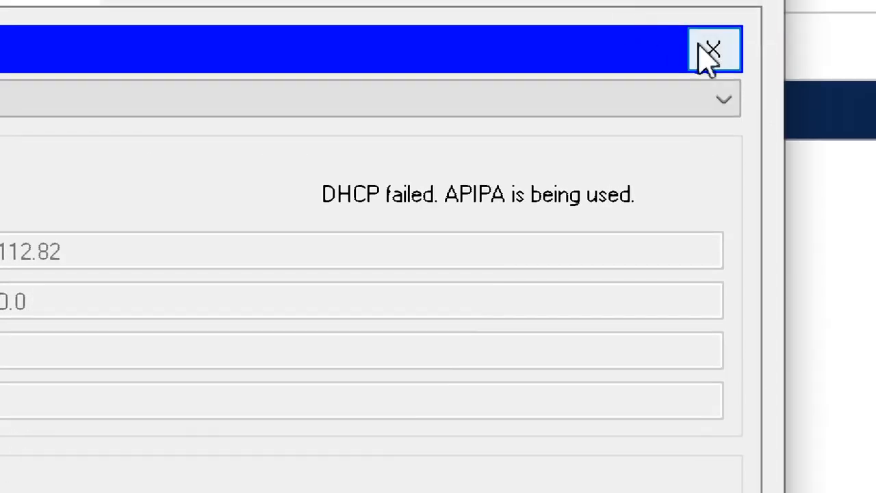
left_click(708, 54)
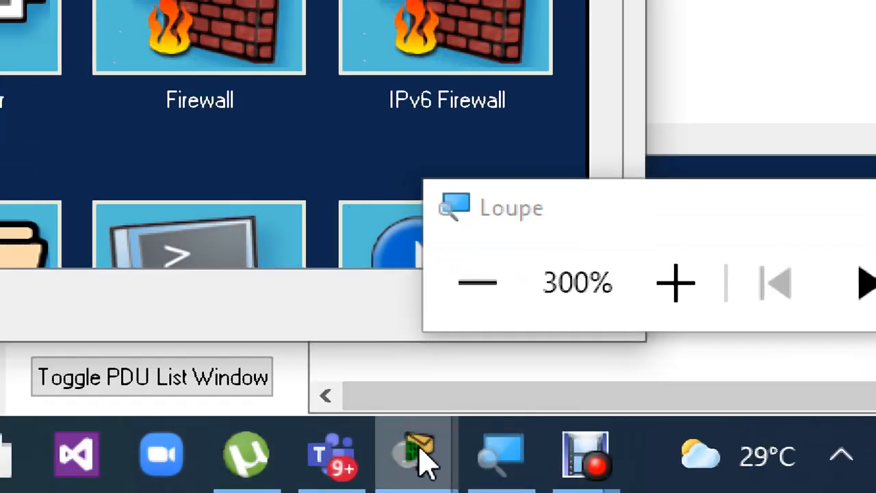
Reopen the console terminal on Laptop0 with the default port settings.
mouse_move(422, 461)
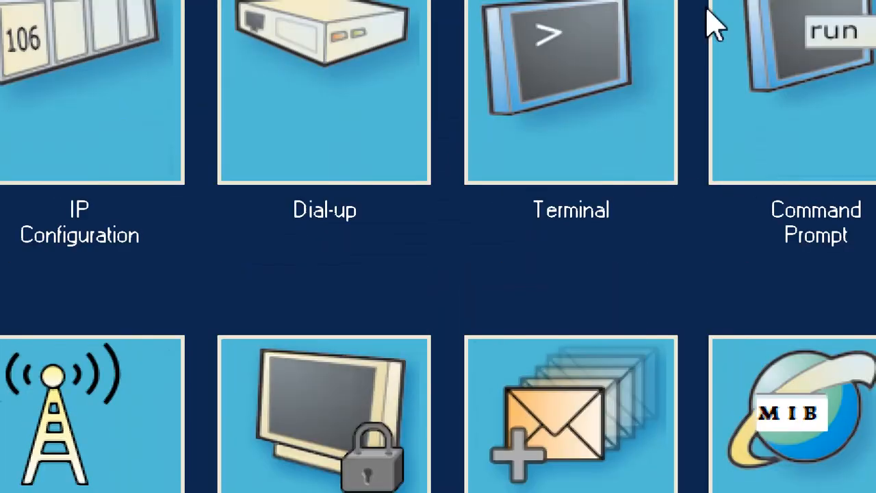
left_click(606, 61)
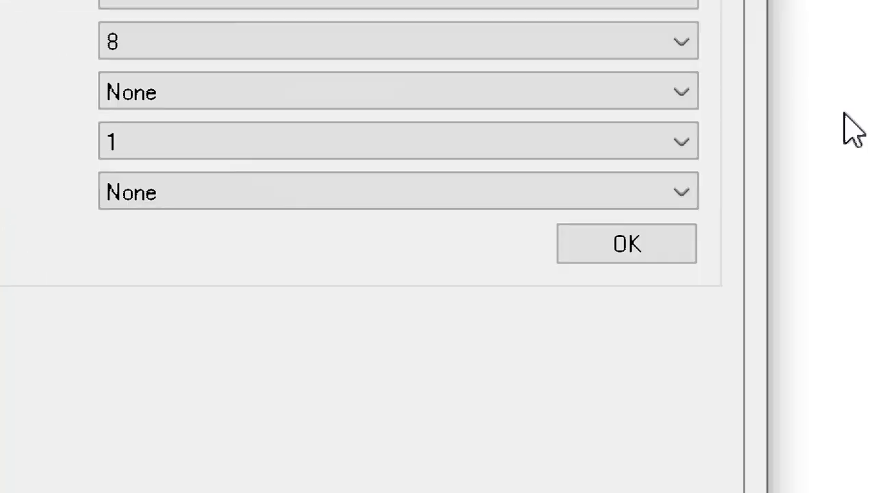
left_click(686, 257)
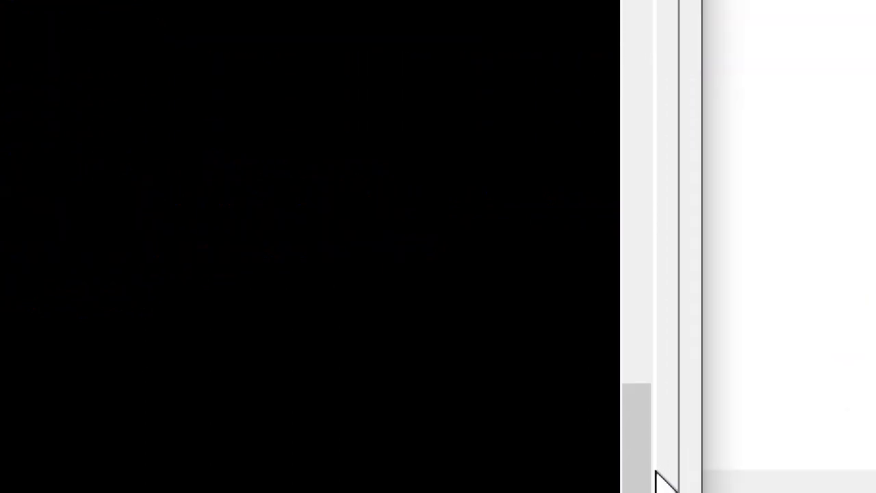
Examine the router configuration commands in Laptop0's terminal history at 200% magnification, and close the terminal.
left_click_drag(633, 438, 625, 132)
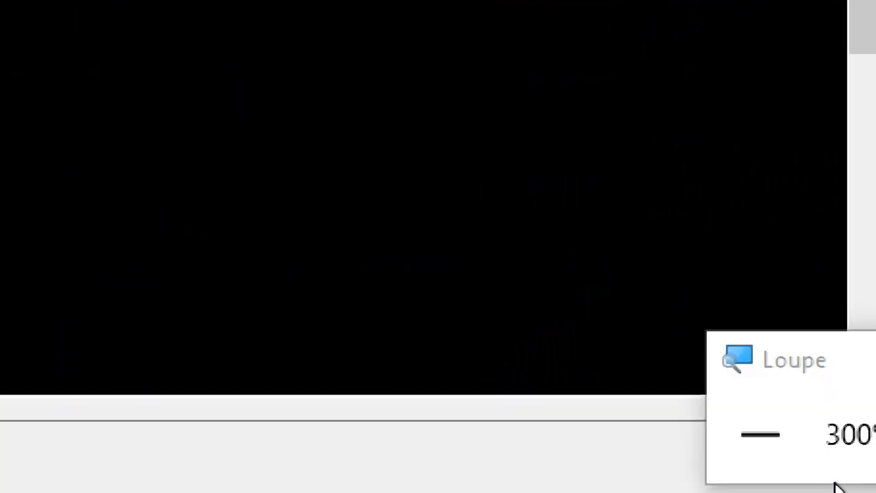
left_click(756, 448)
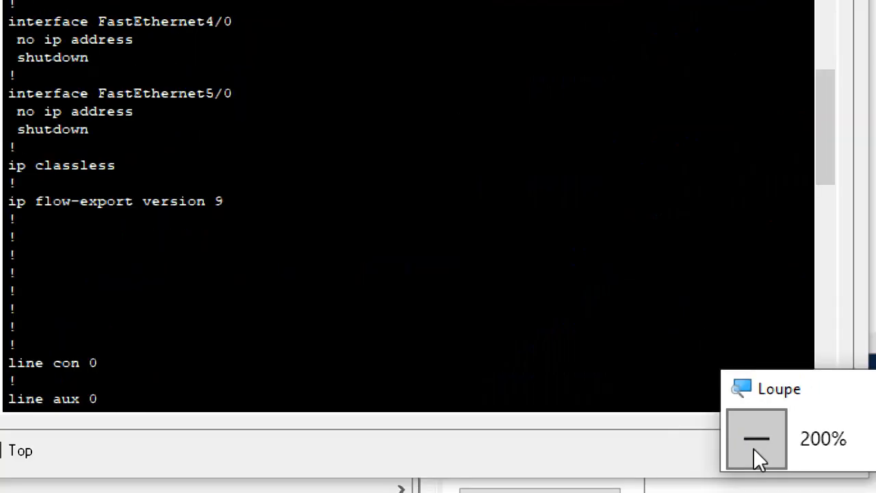
left_click_drag(827, 102, 836, 204)
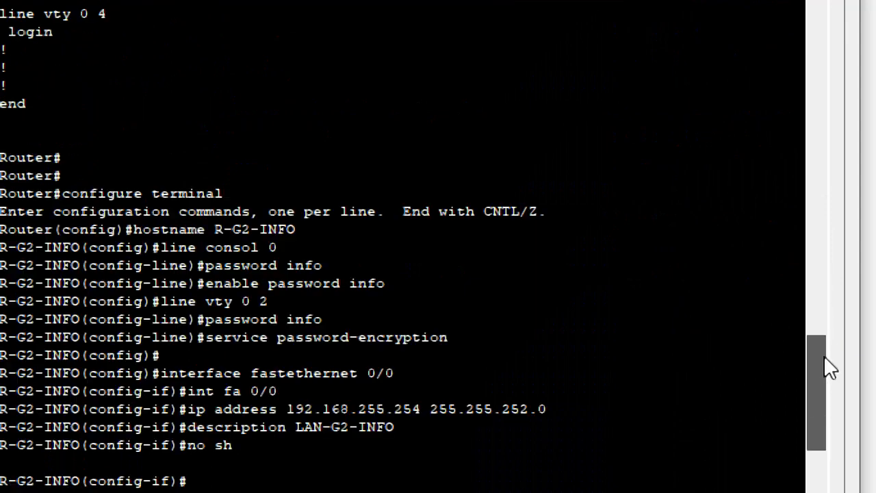
left_click_drag(824, 358, 824, 392)
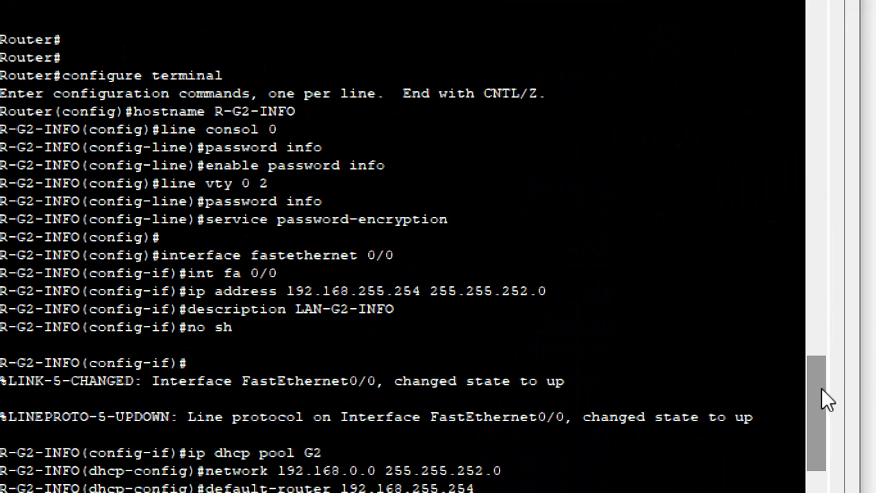
left_click_drag(821, 390, 821, 412)
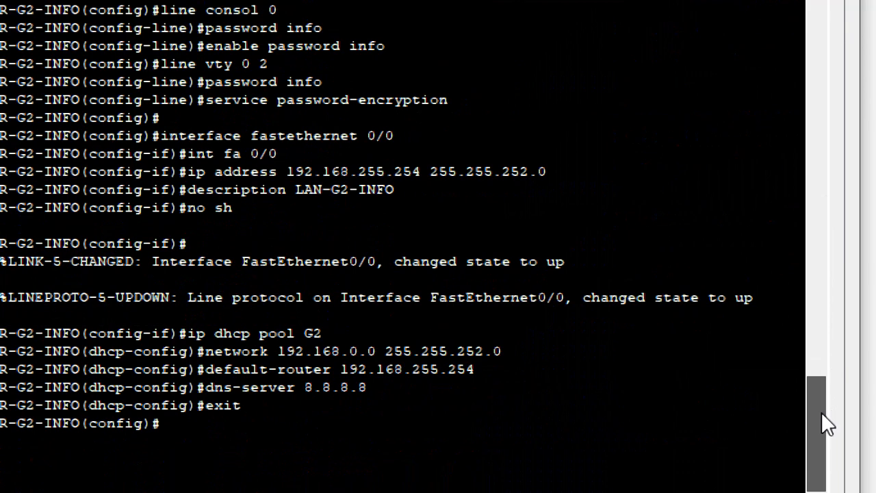
left_click_drag(821, 412, 706, 15)
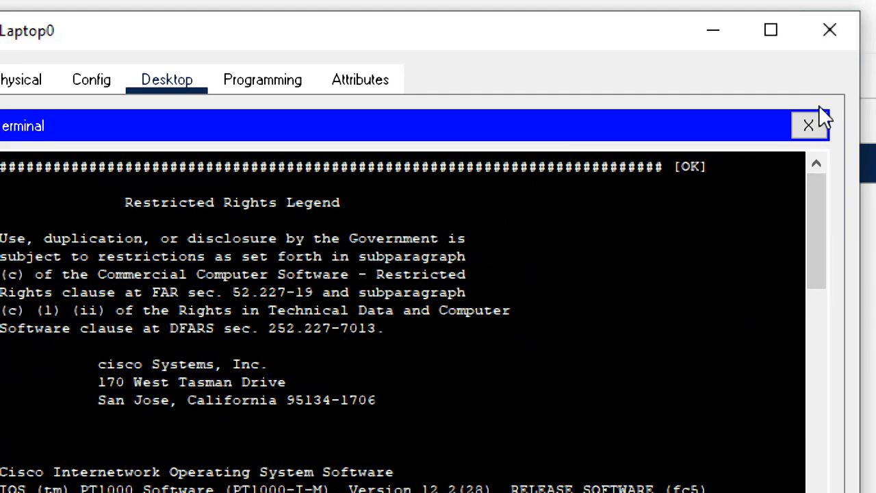
left_click(816, 127)
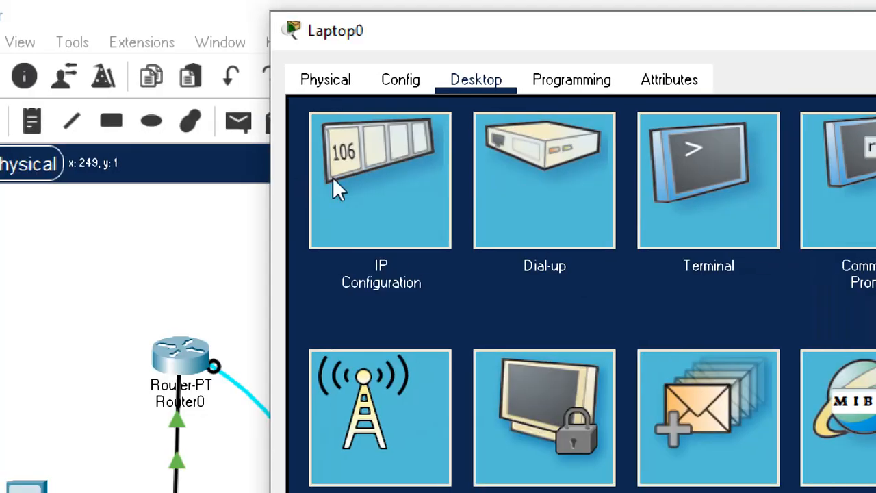
Retry obtaining Laptop0's FastEthernet0 IPv4 settings by switching between Static and DHCP, leave DHCP selected, and close the IP configuration.
left_click(333, 178)
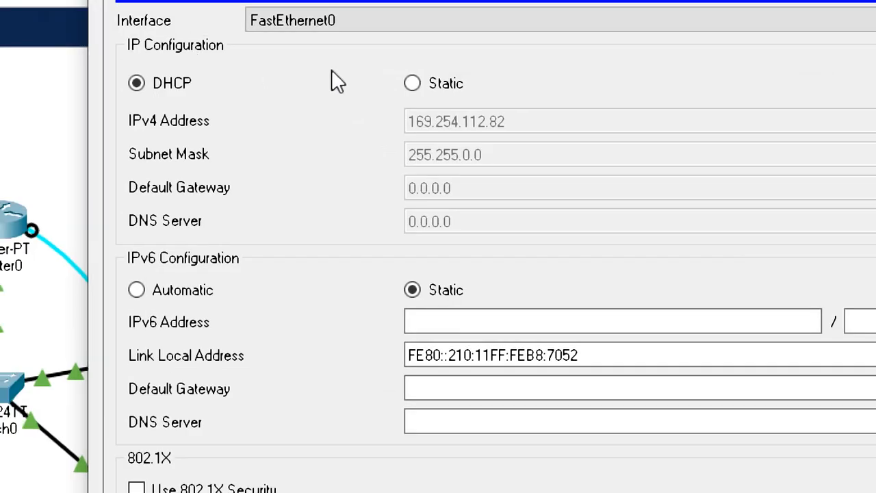
left_click(411, 83)
left_click(132, 115)
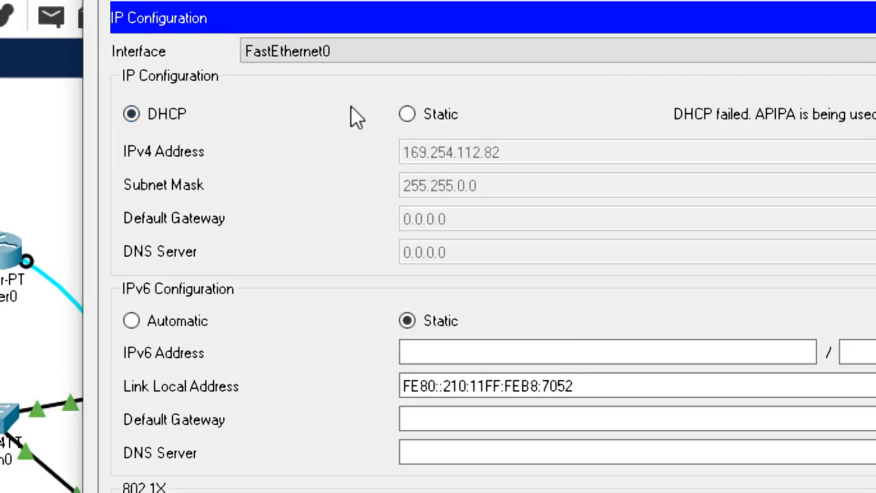
left_click(408, 116)
left_click(170, 120)
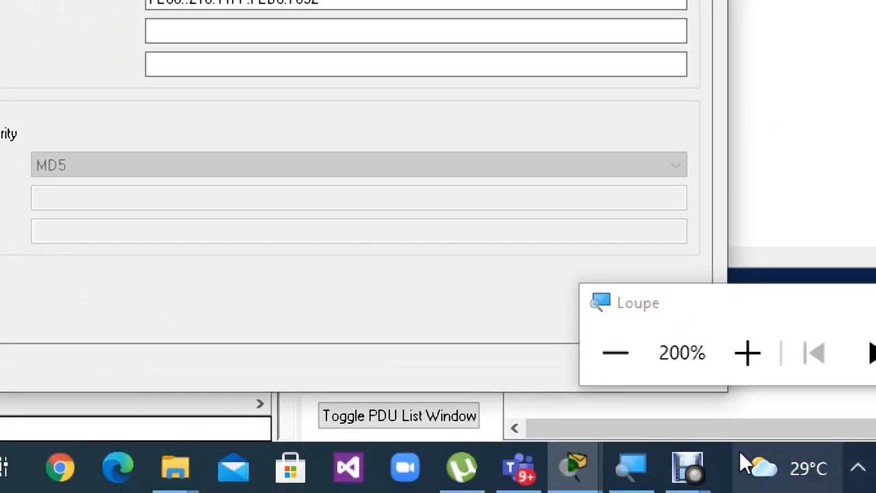
mouse_move(687, 479)
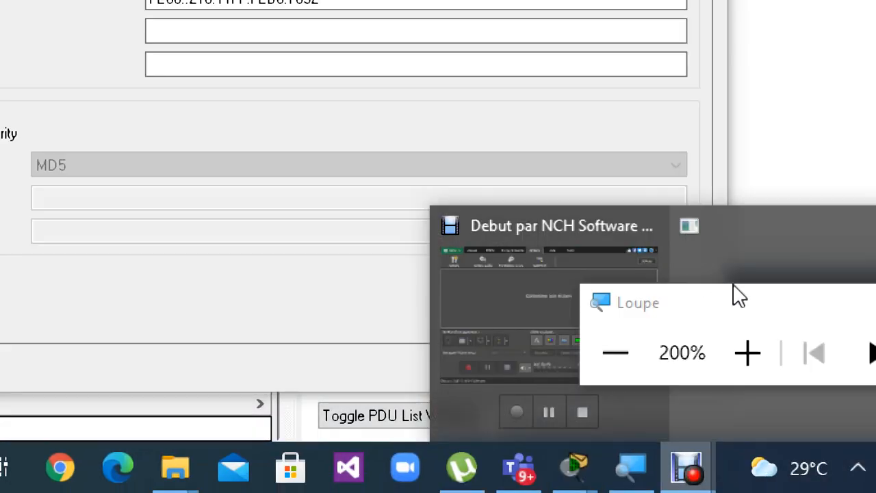
left_click_drag(729, 299, 387, 338)
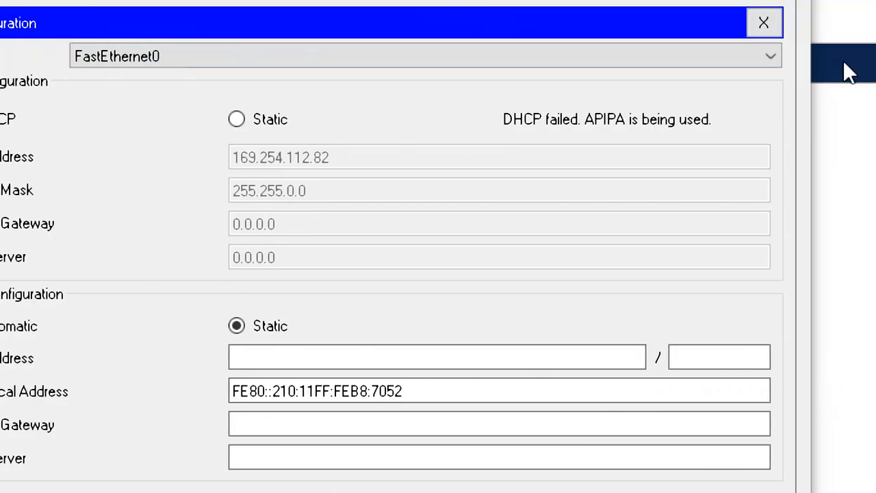
left_click(761, 24)
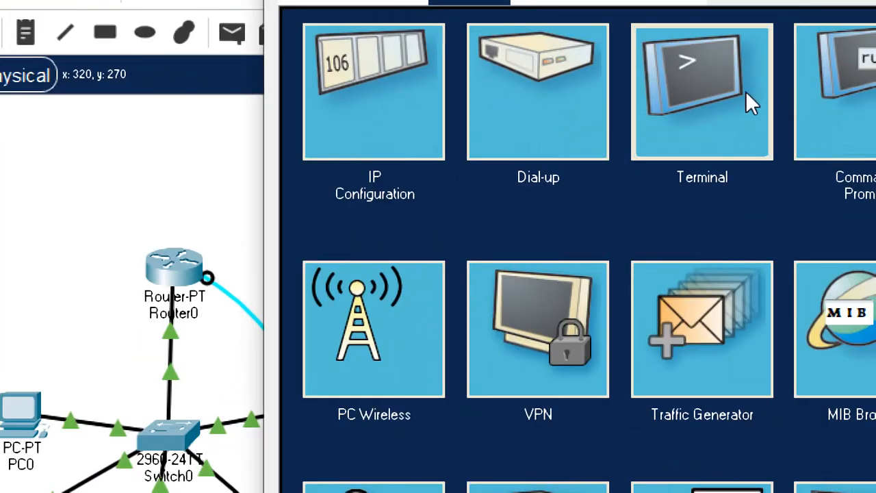
Reopen Laptop0's console terminal with the default port settings and review the router's earlier interface and DHCP pool commands against the topology.
left_click(824, 20)
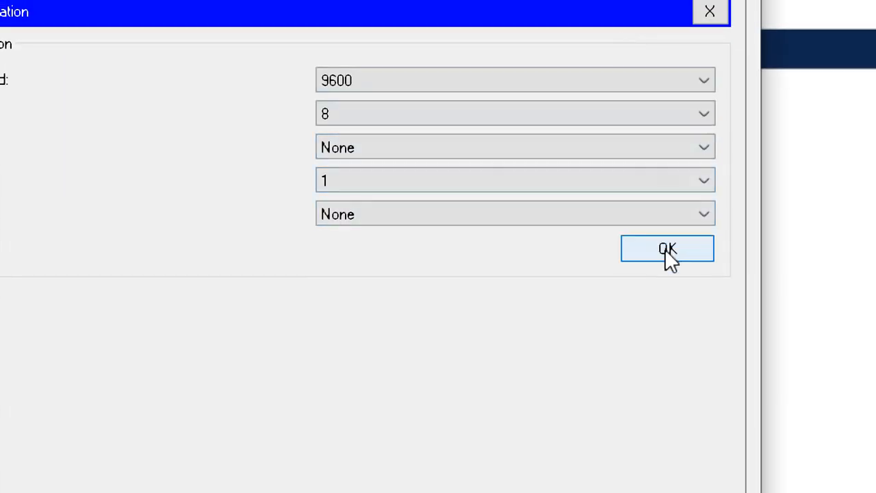
left_click(665, 249)
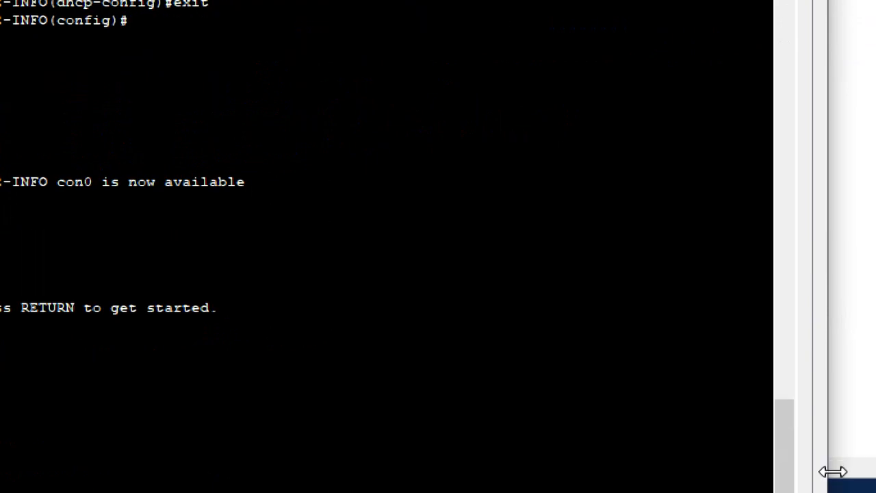
left_click_drag(787, 445, 773, 364)
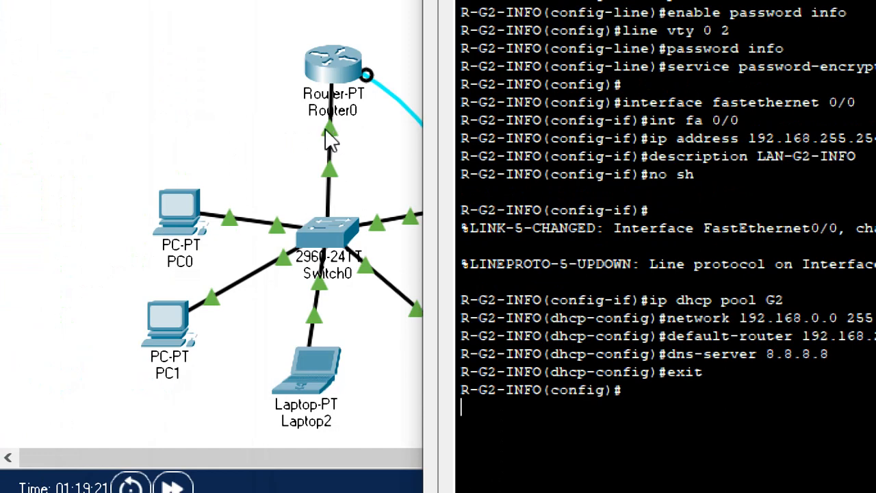
left_click(243, 106)
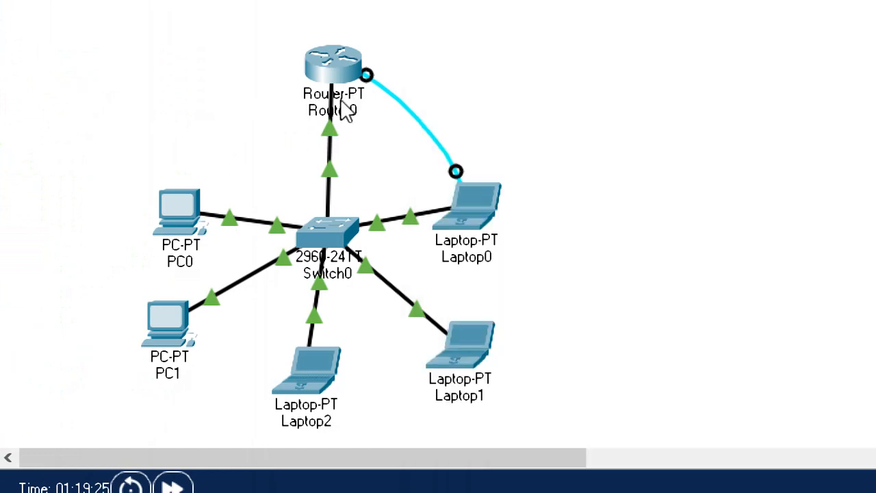
mouse_move(335, 111)
left_click(462, 204)
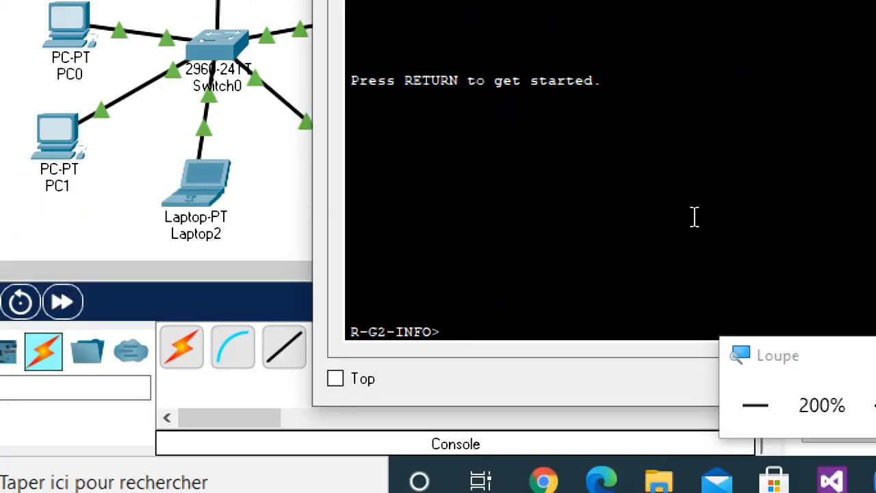
Enter privileged mode on R-G2-INFO with the enable password and switch to global configuration mode with conf t.
key("Return")
type("en")
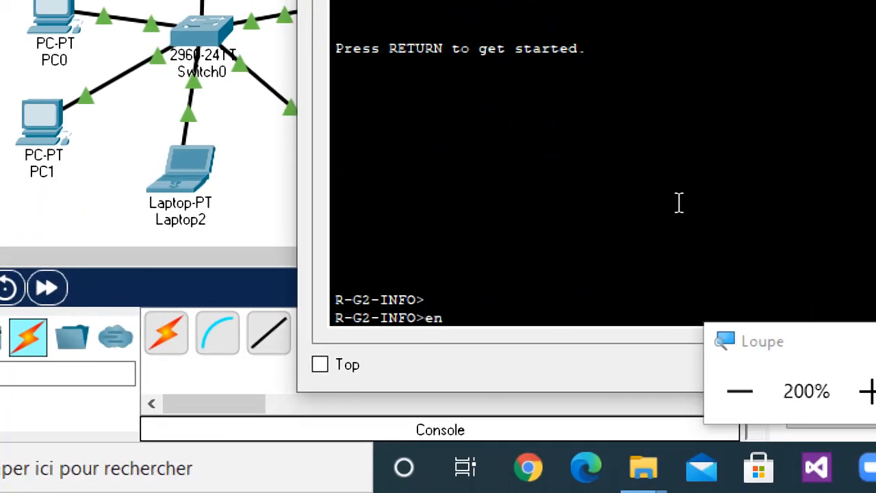
key("Return")
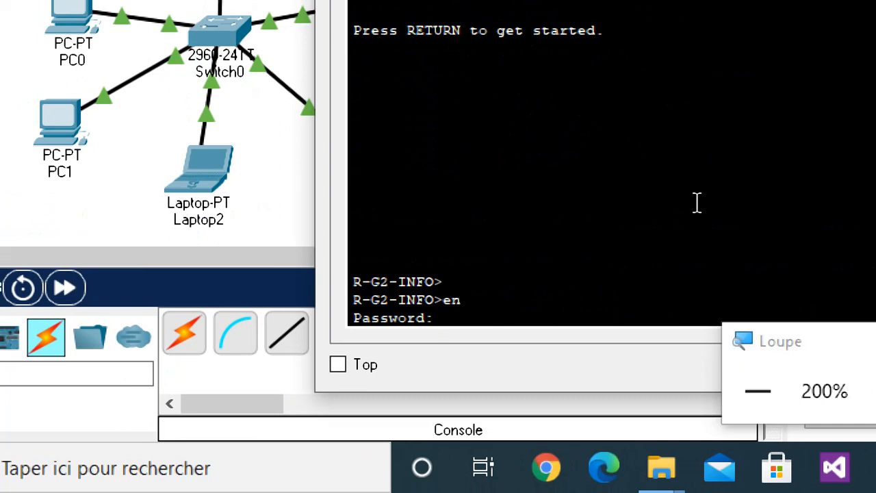
key("Return")
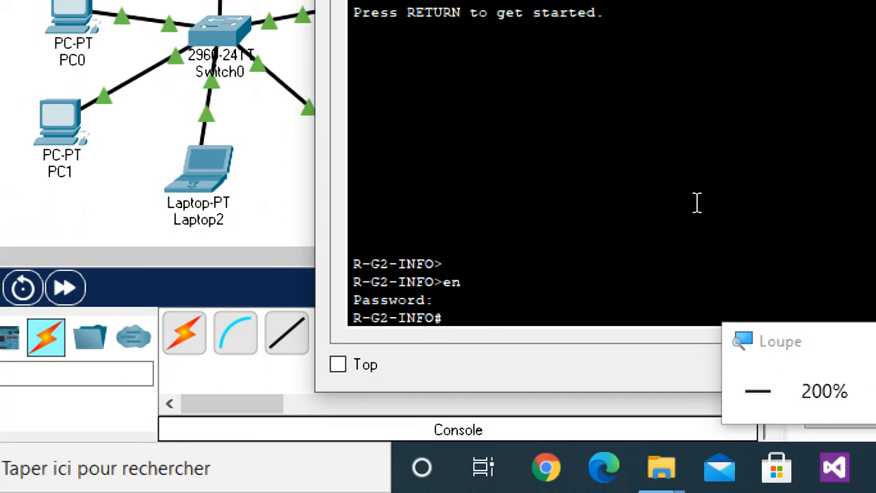
type("conf t")
key("Return")
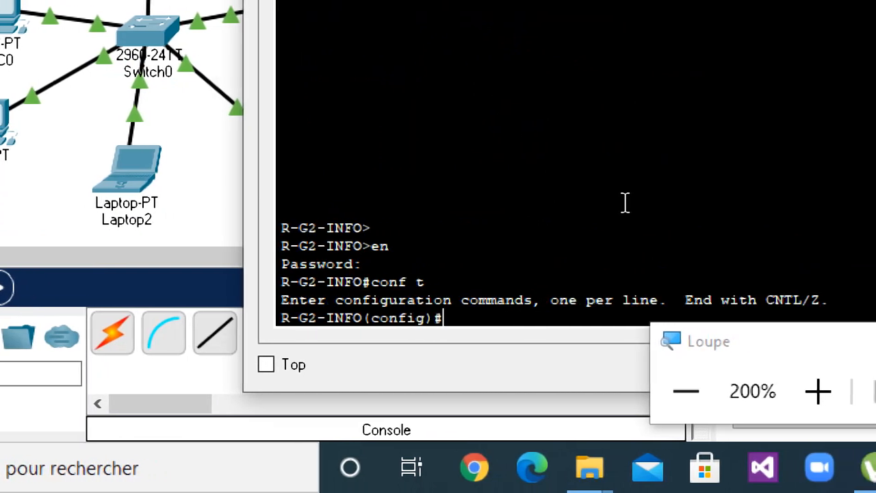
type("ip dhp")
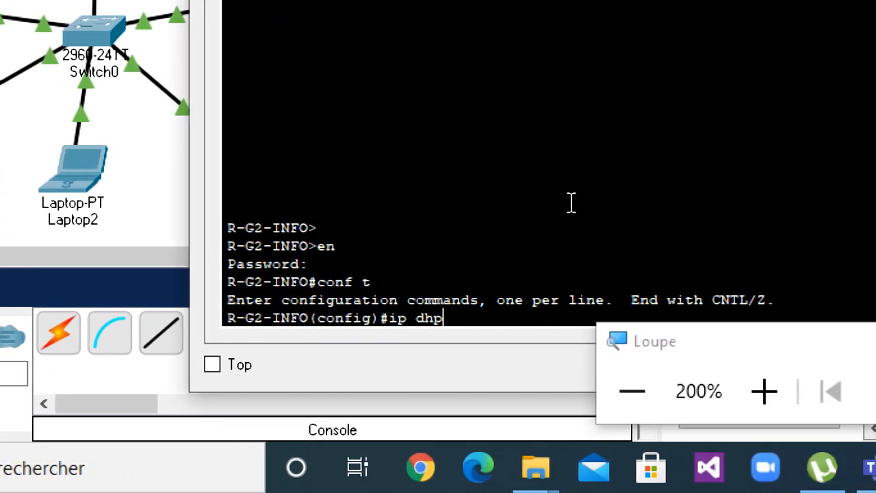
key("BackSpace")
type("cp")
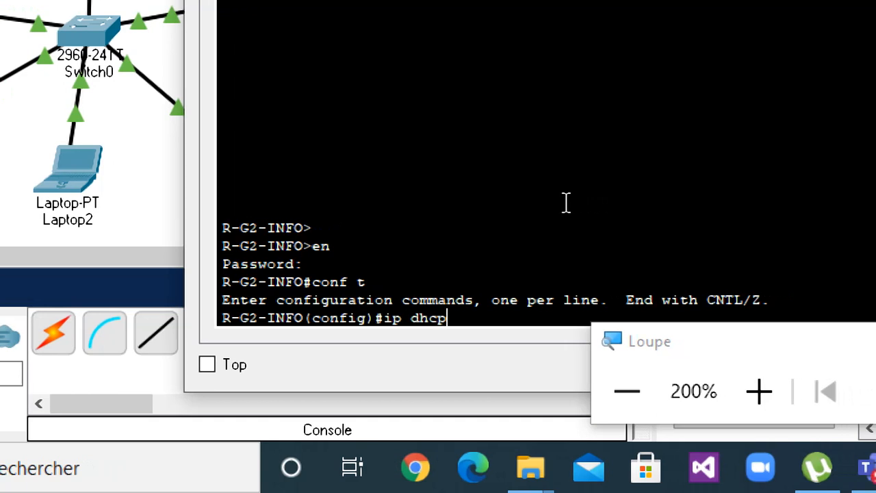
key("BackSpace")
key("BackSpace")
key("BackSpace")
key("BackSpace")
key("BackSpace")
key("BackSpace")
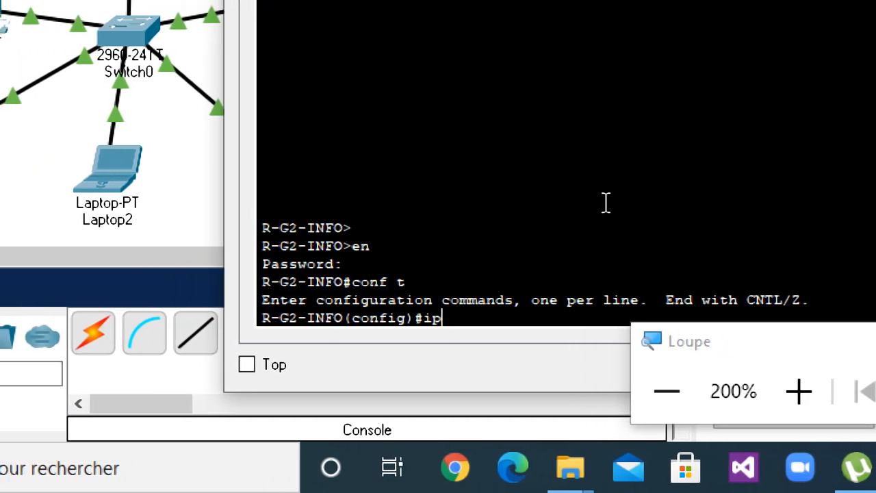
Configure the router's interface fa0/0 with IP address 192.168.0.1 and mask 255.255.255.0, and enable it with no sh.
type("nt fa")
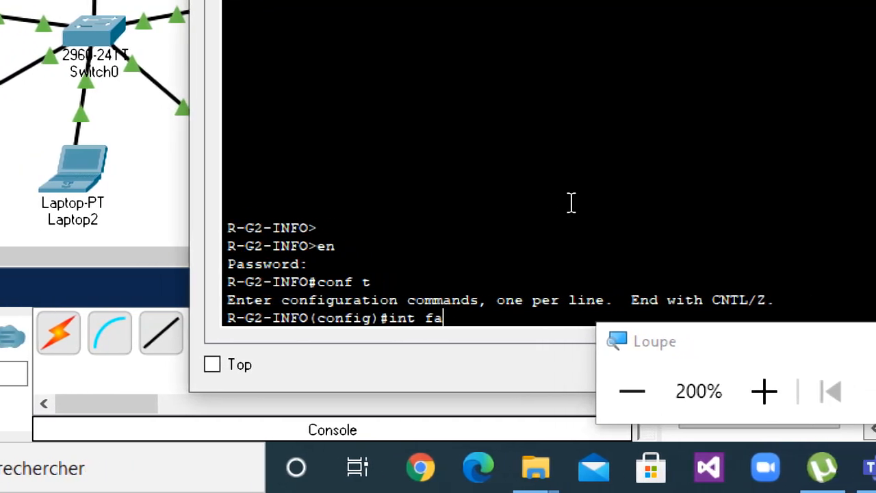
type("0/0")
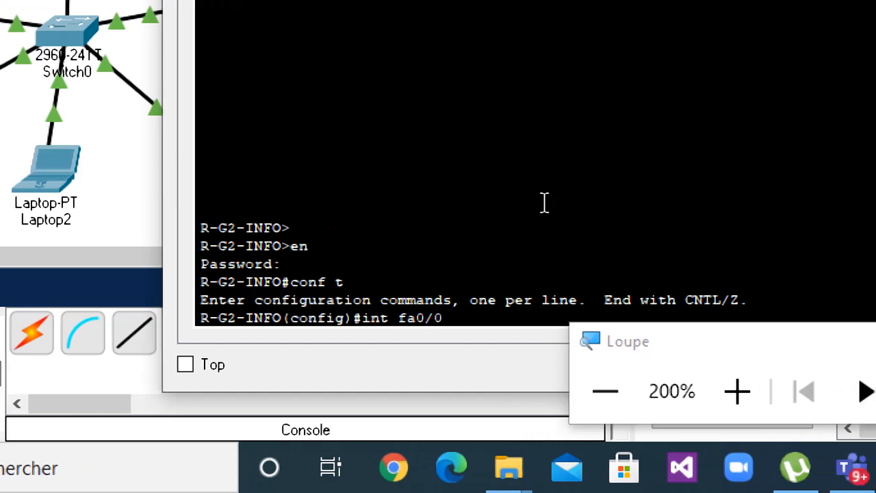
key("Return")
type("ip addr")
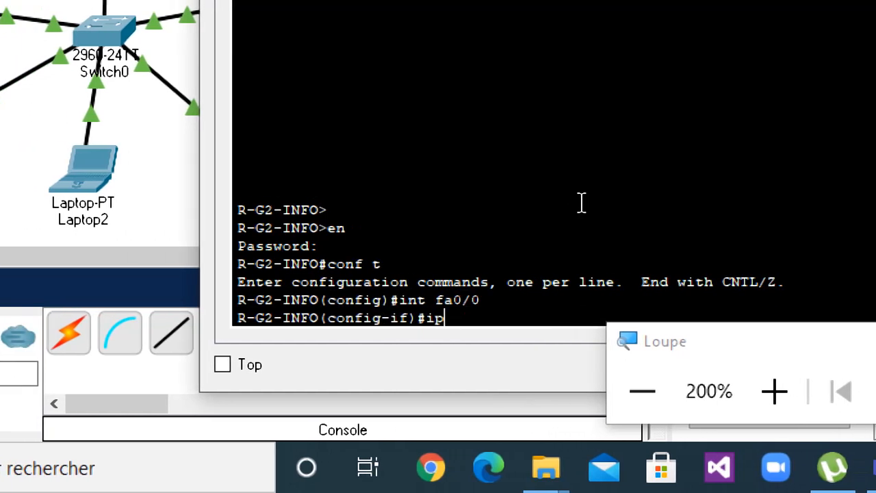
type(" 192.")
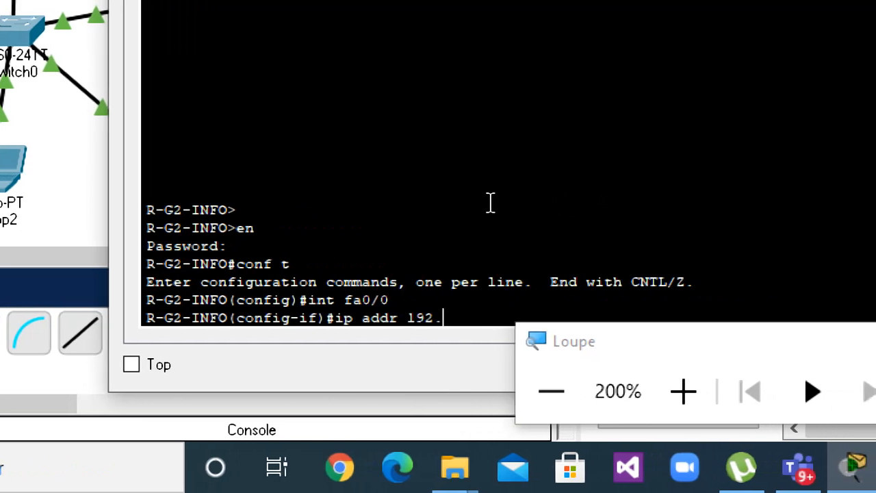
type("168.0.")
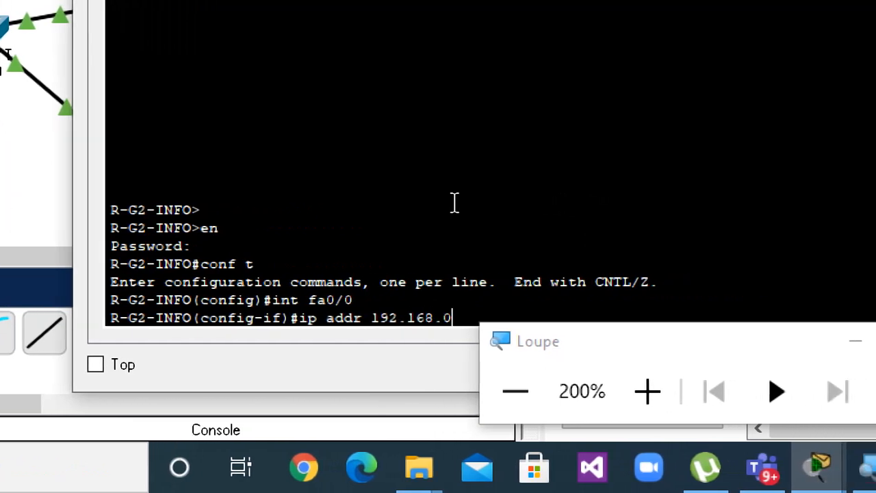
type("0 255.255")
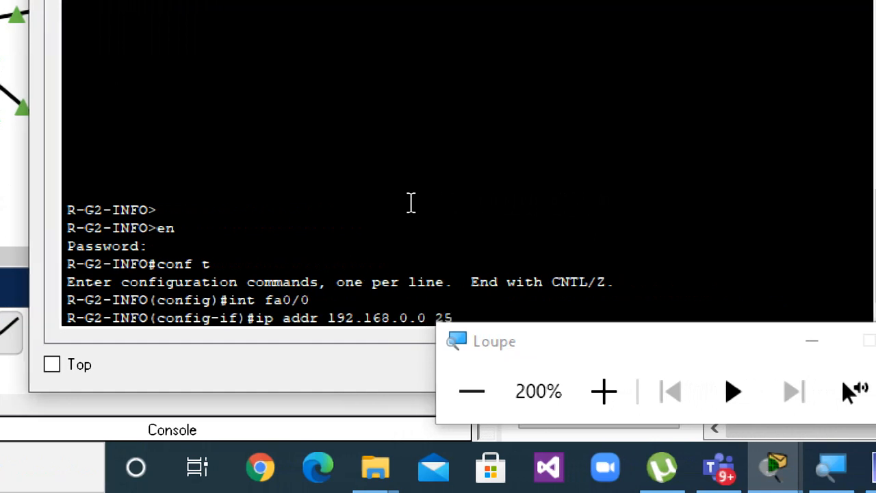
key("BackSpace")
key("BackSpace")
key("BackSpace")
key("BackSpace")
key("BackSpace")
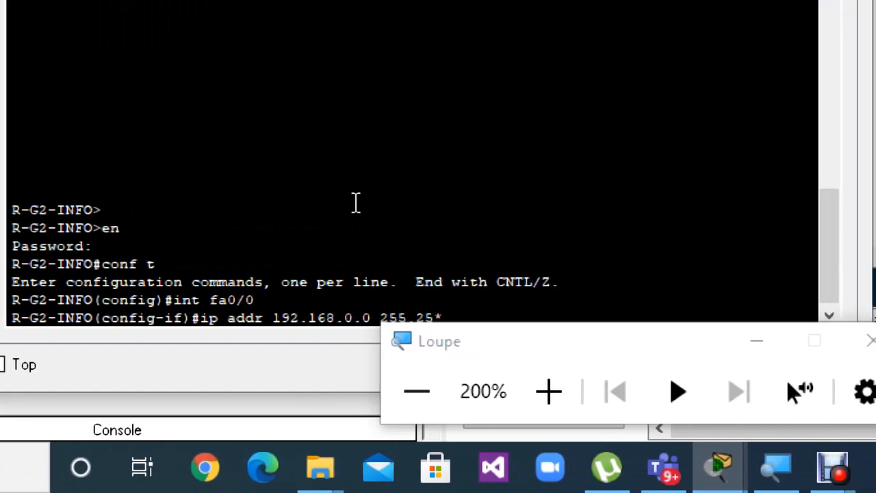
key("BackSpace")
key("BackSpace")
key("BackSpace")
key("BackSpace")
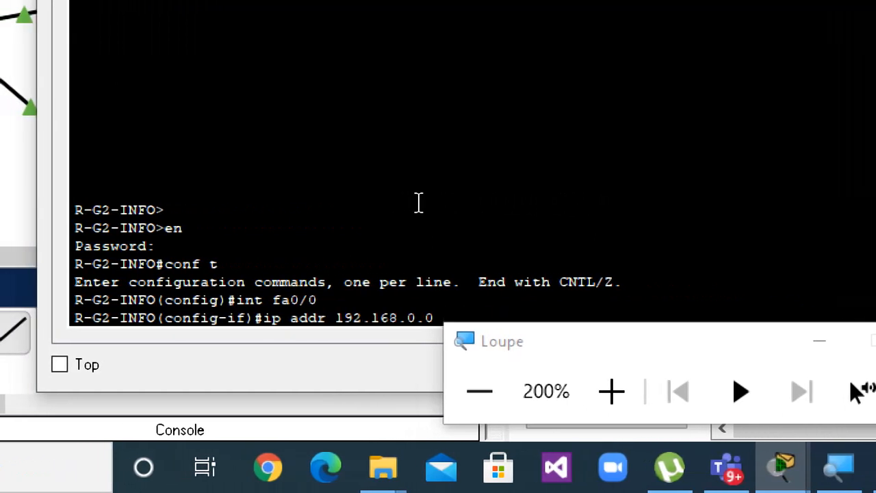
type("1 255.2")
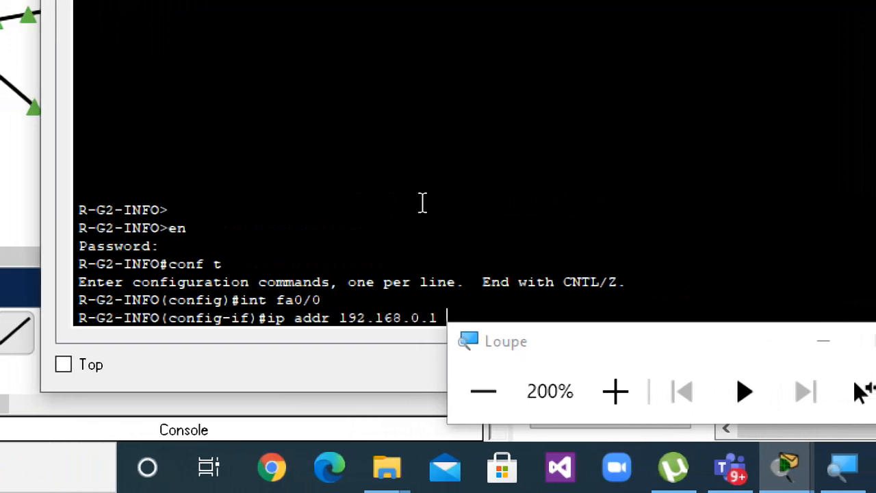
type("55.255.0")
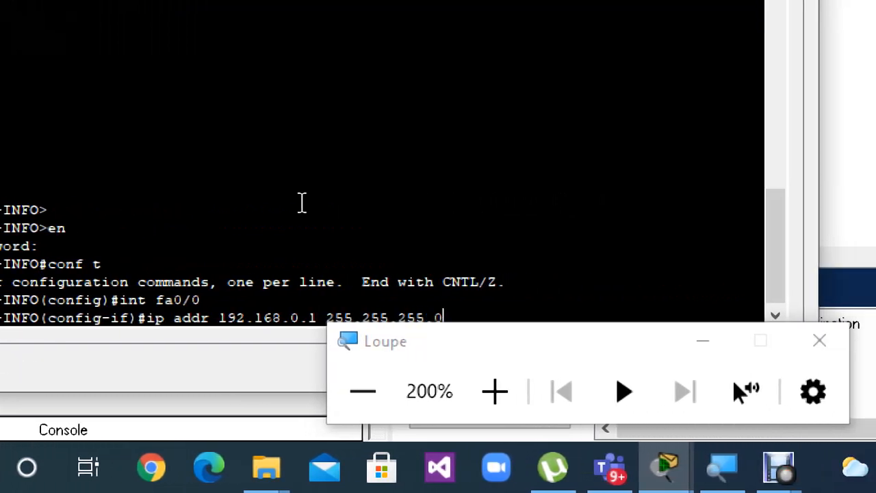
key("Return")
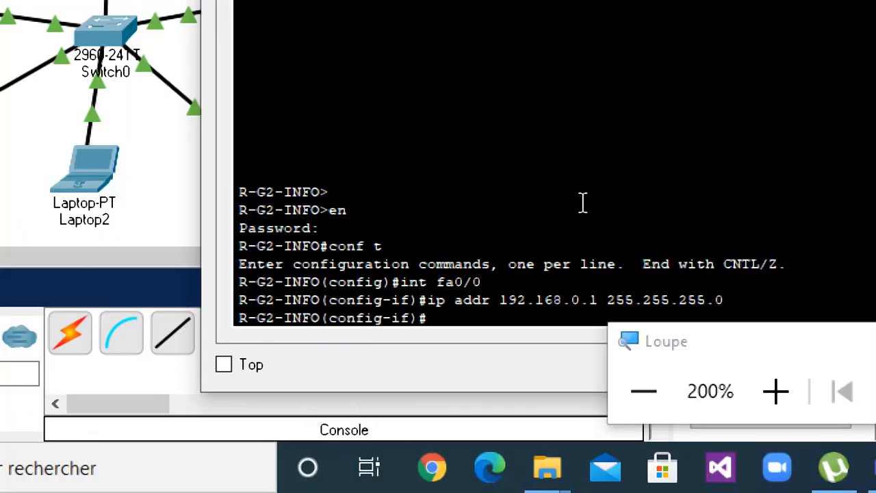
type("no sh")
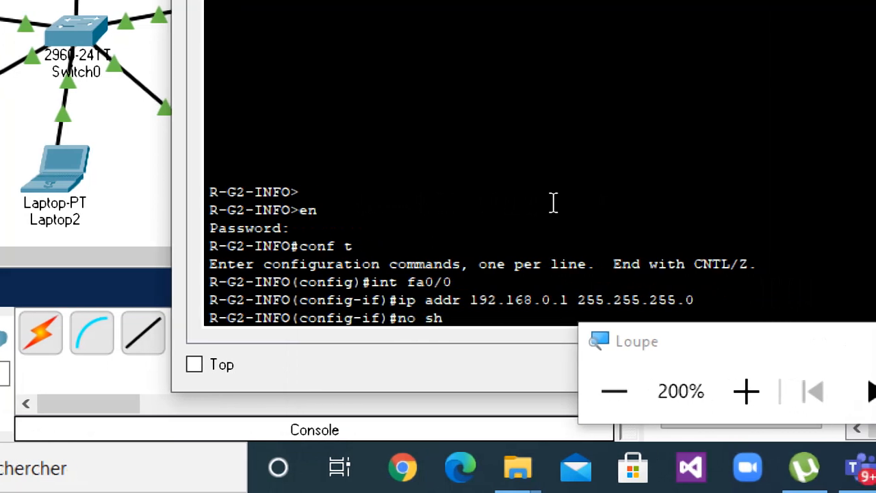
key("Return")
Create a DHCP pool named info on the router with ip dhcp pool info.
type("ip dhco")
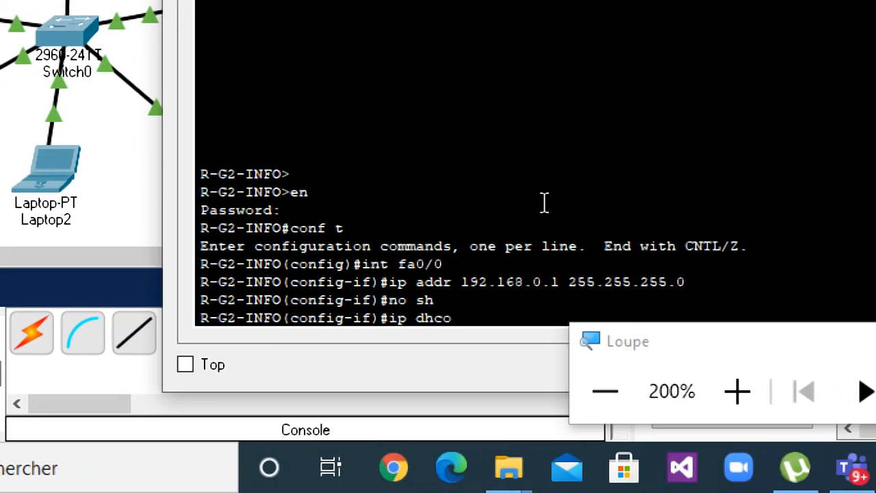
key("BackSpace")
type("p ool")
key("BackSpace")
key("BackSpace")
key("BackSpace")
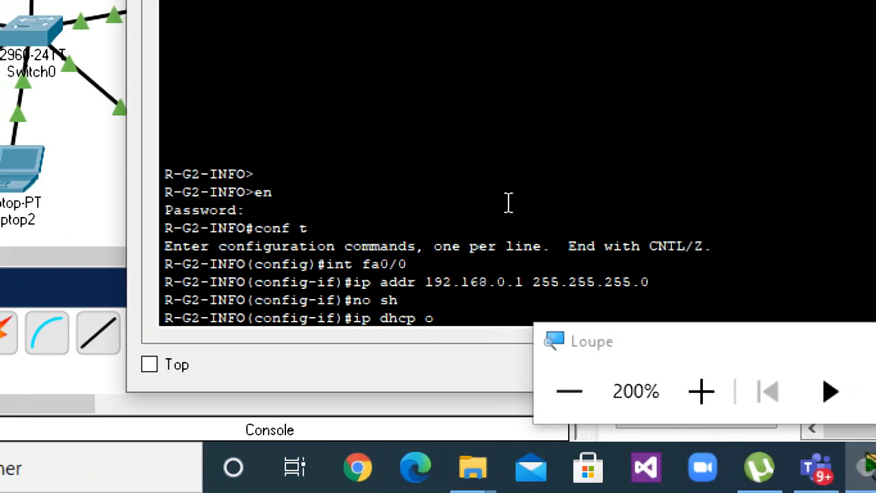
type("pool in")
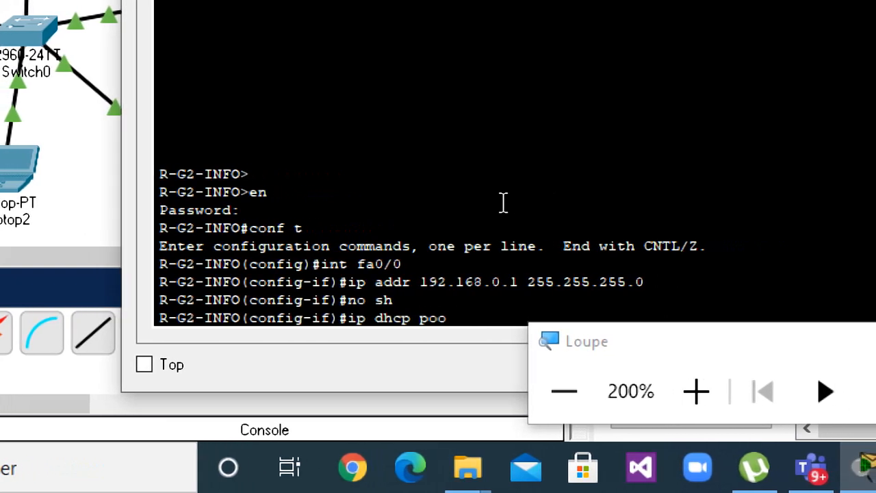
type("fo")
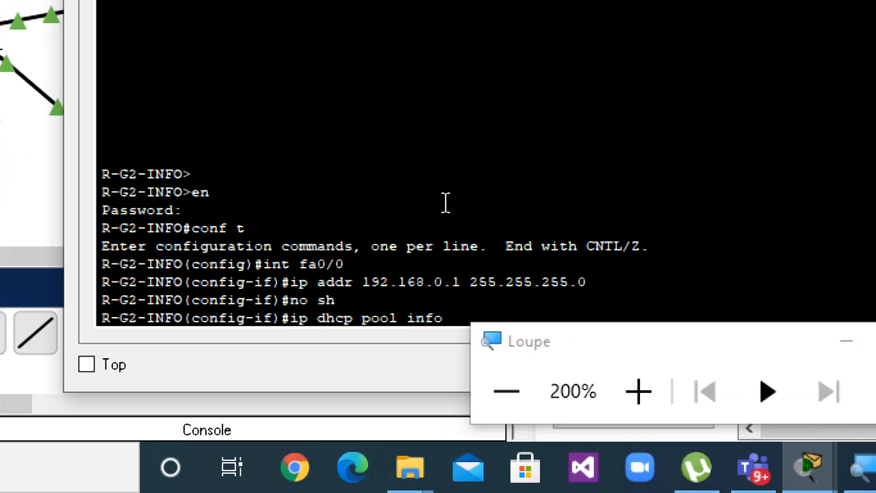
key("Return")
Set the info DHCP pool's network to 192.168.0.0 with mask 255.255.255.0.
type("netwo")
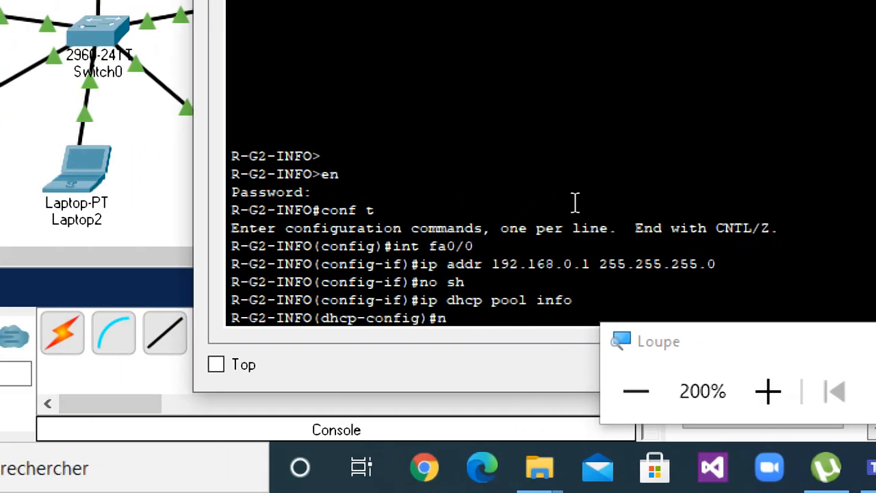
type("rk ")
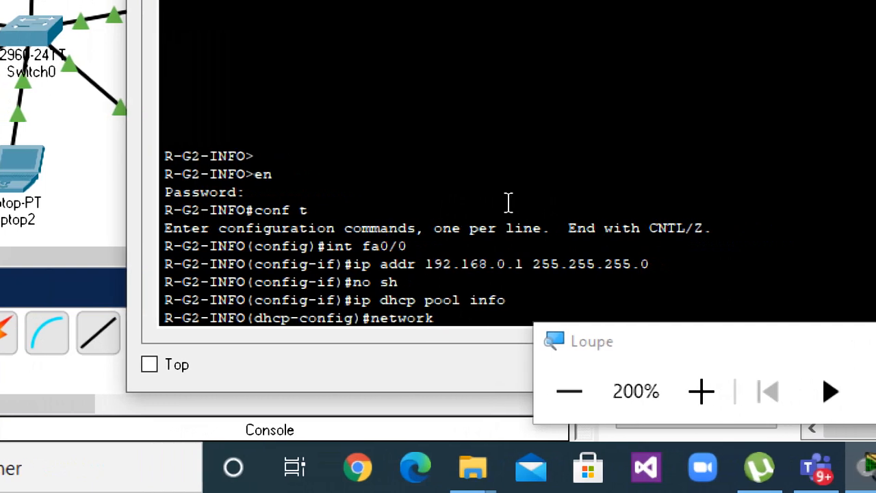
type("192.168.0.0")
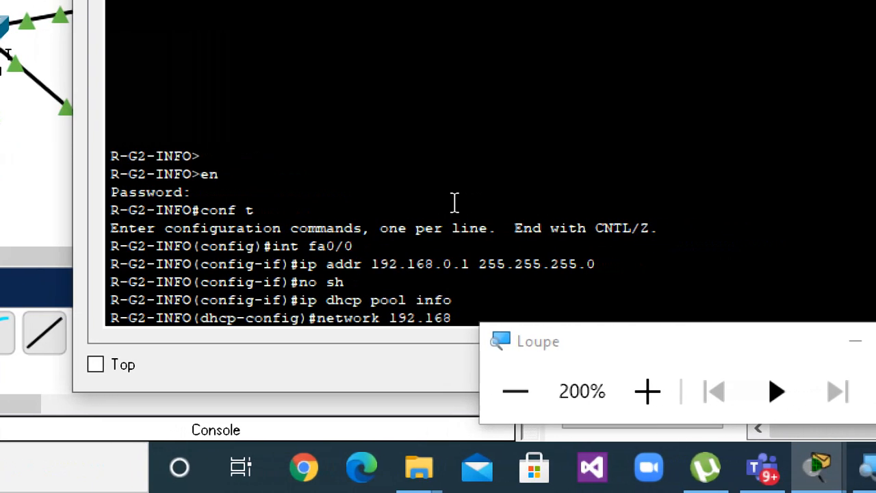
type(" 255.255")
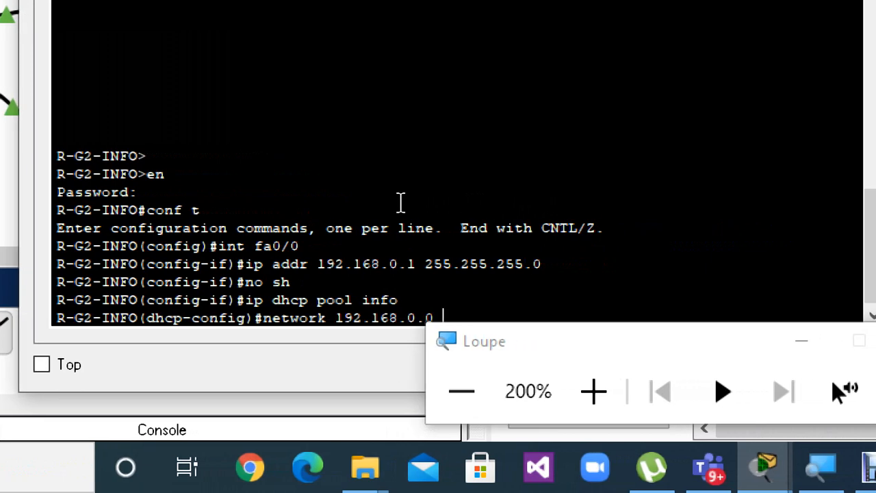
type(".255.0")
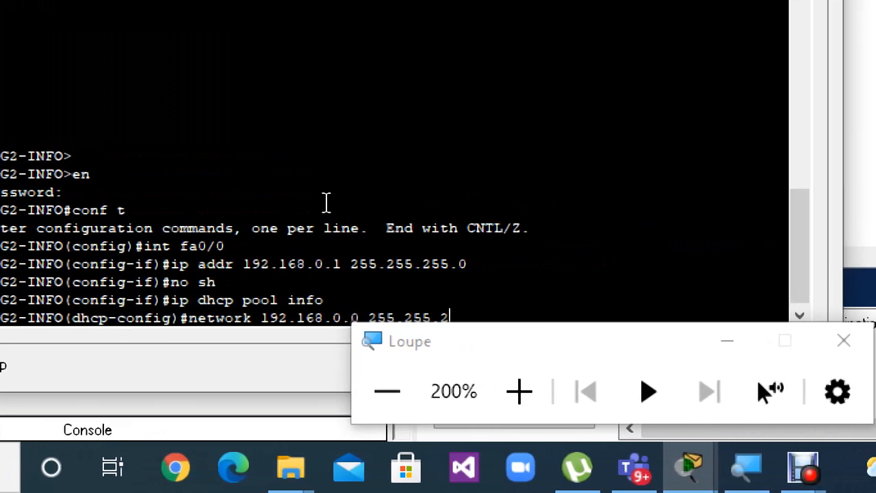
key("Return")
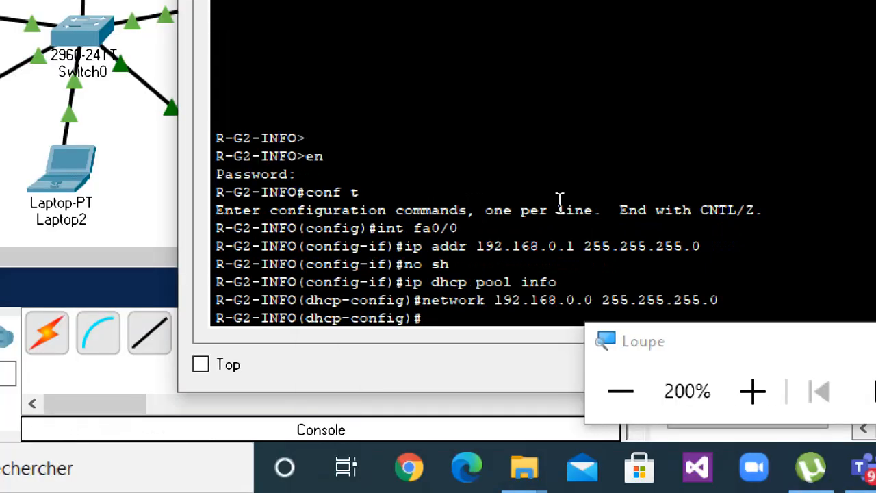
Set the DHCP pool's default router to 192.168.0.1.
type("default")
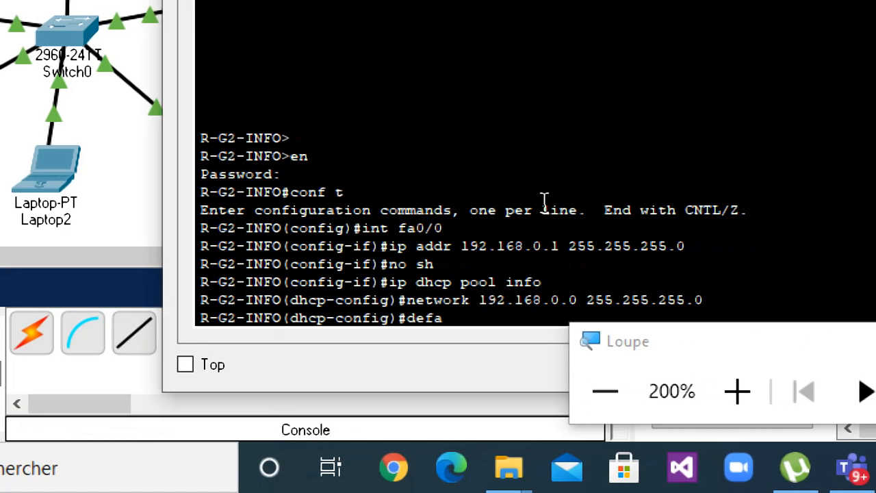
type("-router ")
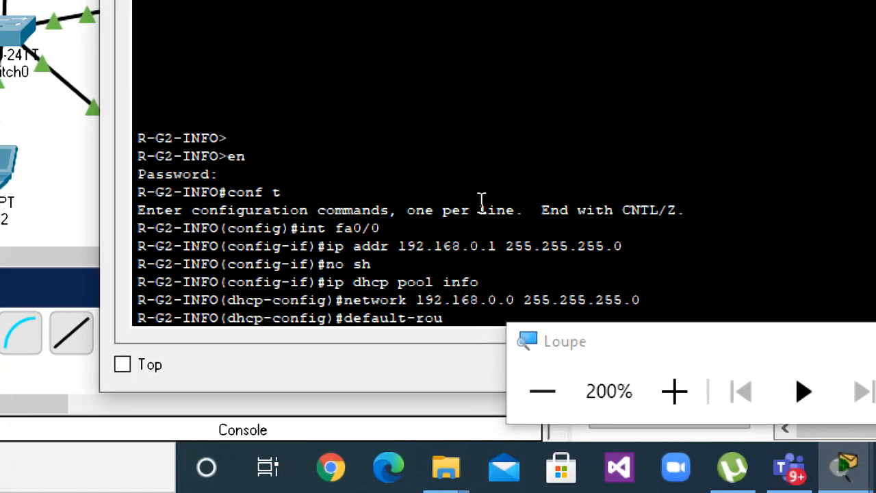
type("192.168")
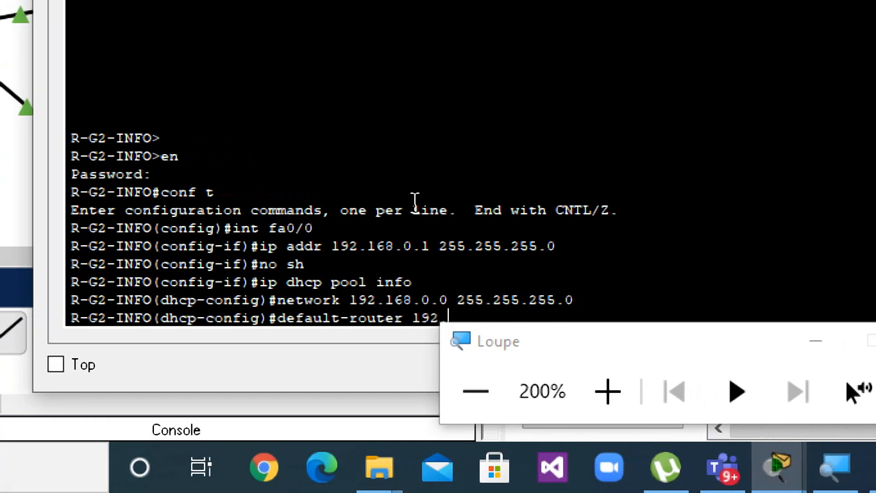
type(".0.1")
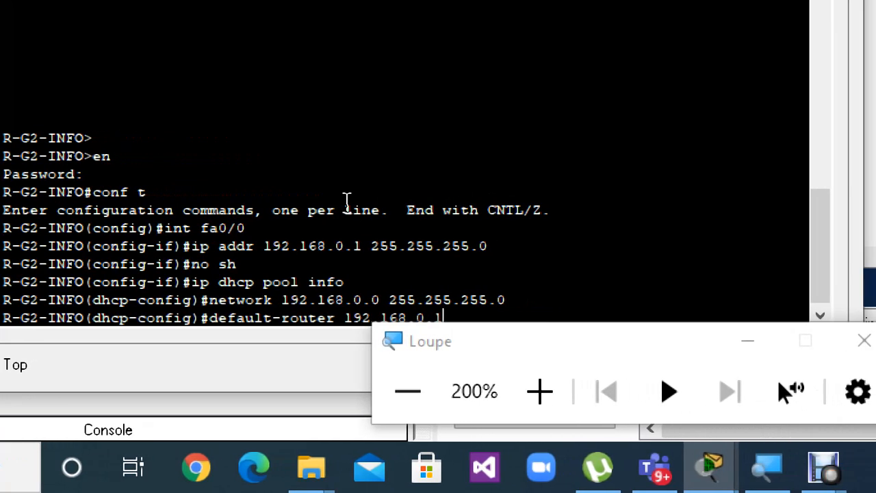
key("Return")
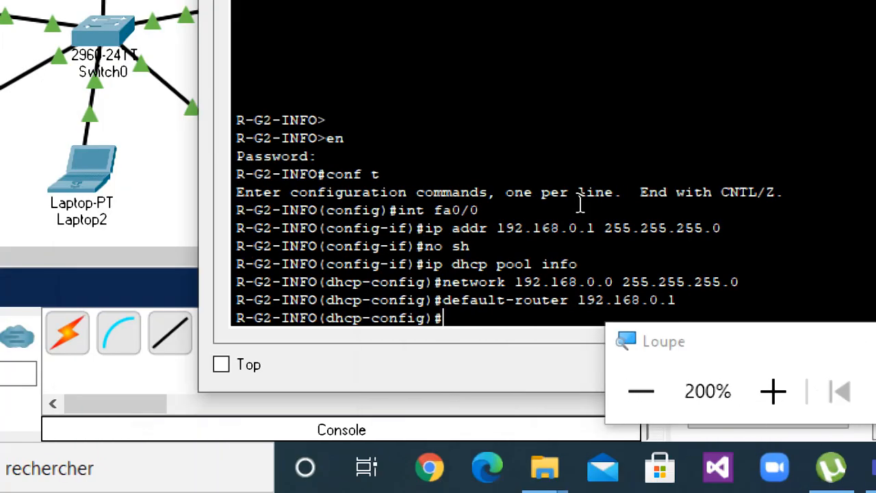
Set the DHCP pool's DNS server to 2.2.2.2 and exit DHCP configuration mode.
type("dbn")
key("BackSpace")
key("BackSpace")
type("n")
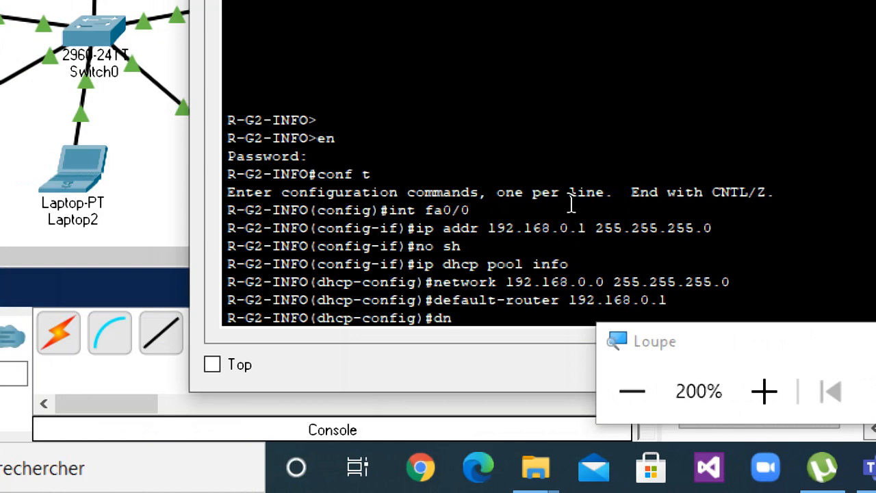
type("s-serv")
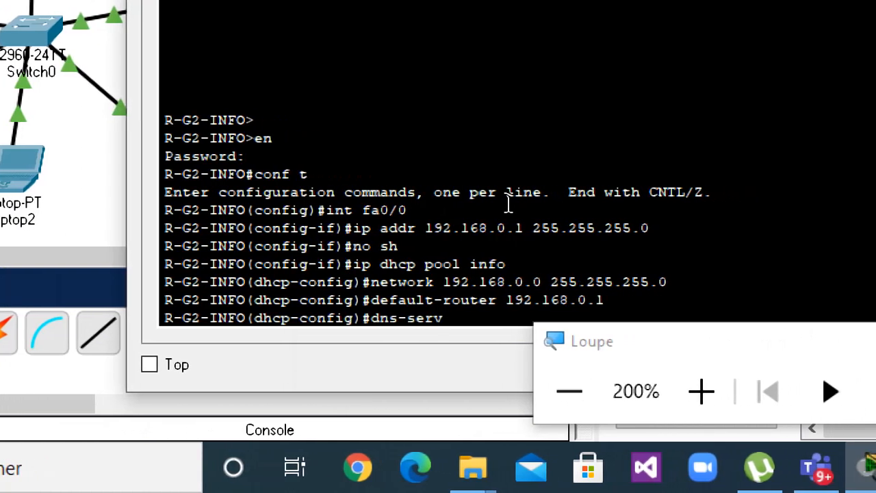
type("er 2.2.")
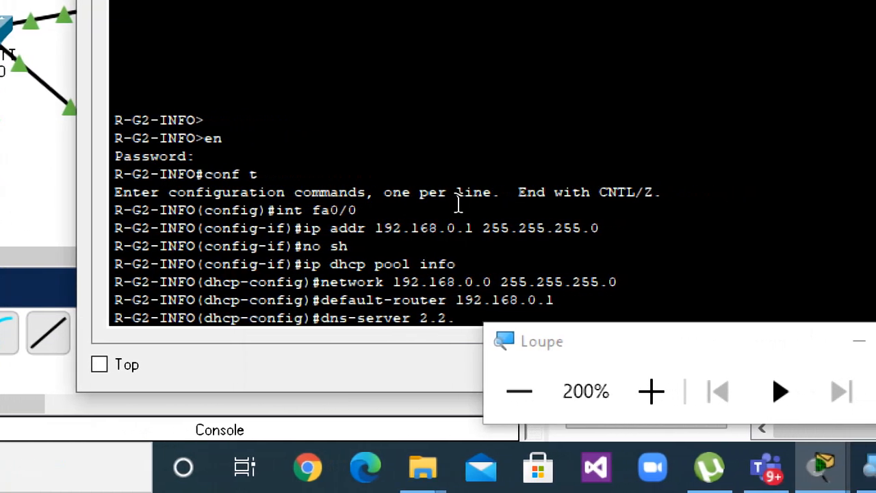
type("2.2")
key("Return")
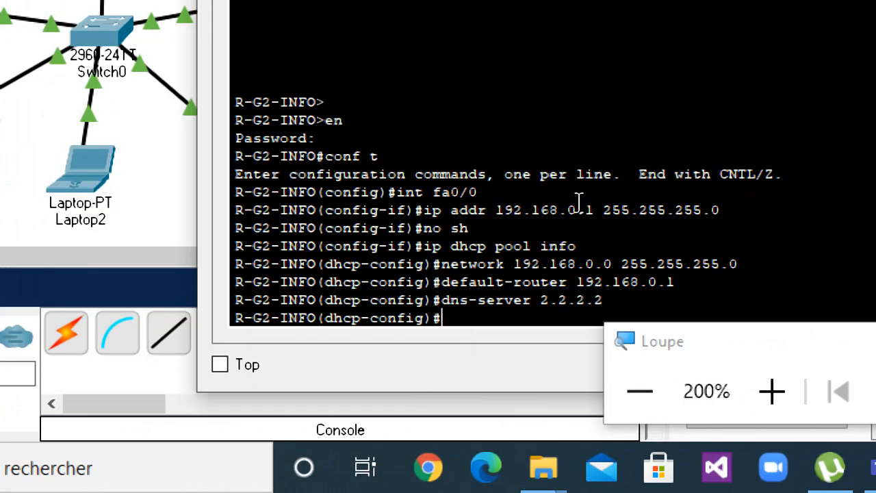
type("exit")
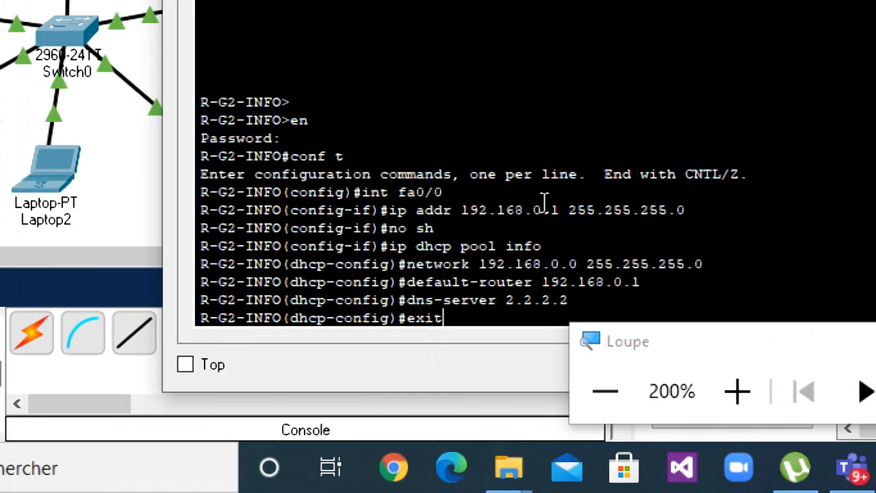
key("Return")
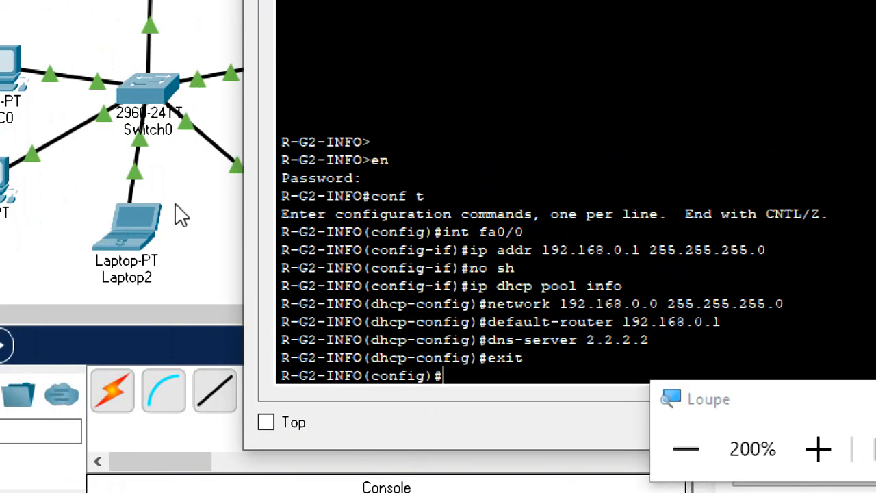
Open PC0's IP configuration, switch its FastEthernet0 IPv4 settings to DHCP, and close the configuration.
left_click(196, 192)
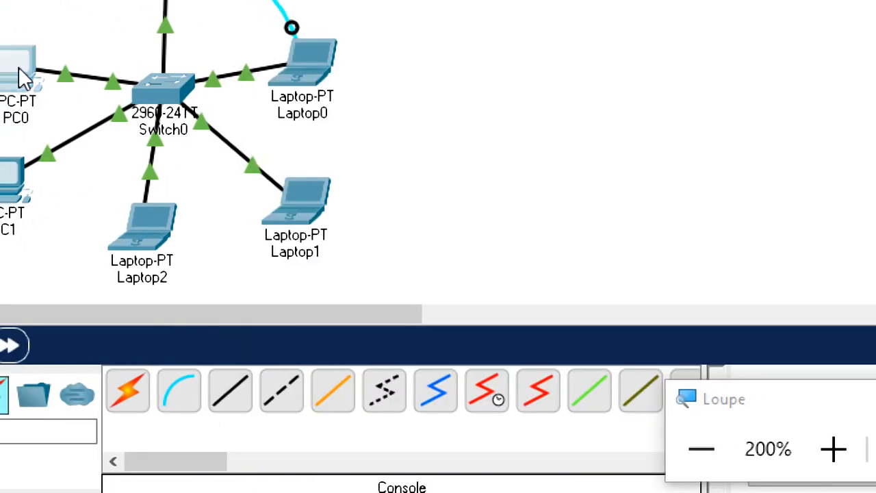
left_click(19, 66)
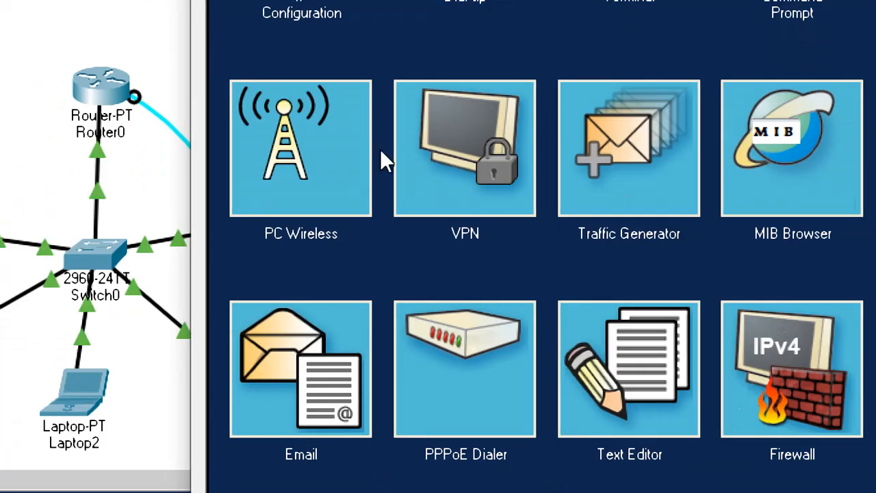
left_click(345, 146)
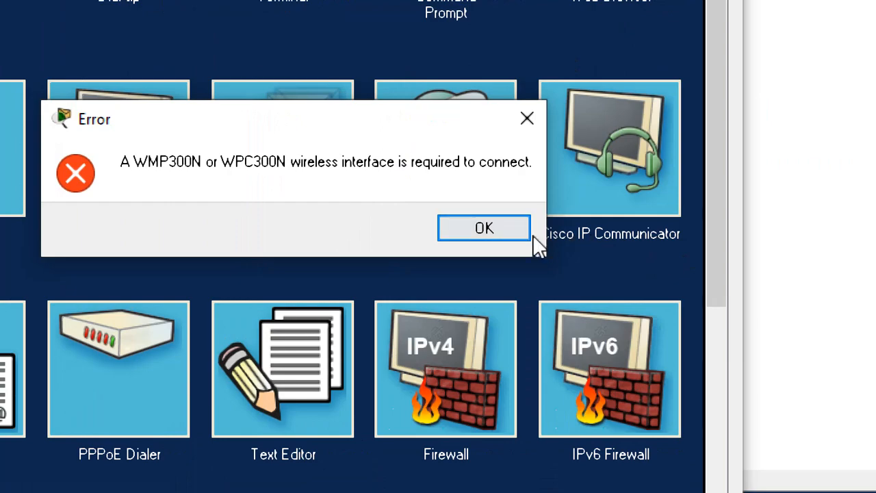
left_click(521, 232)
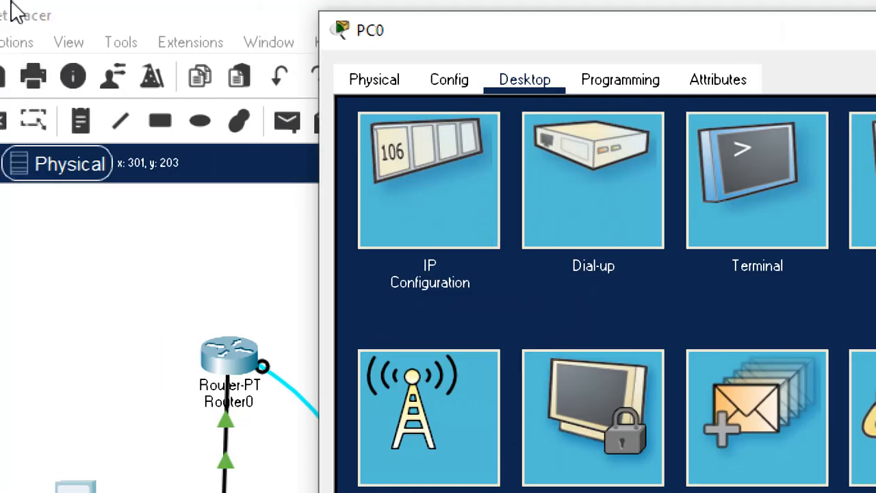
left_click(415, 219)
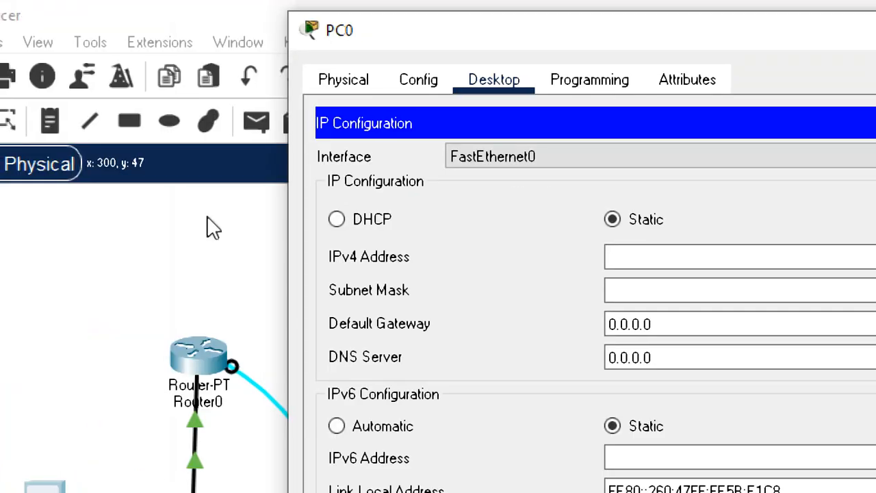
left_click(336, 218)
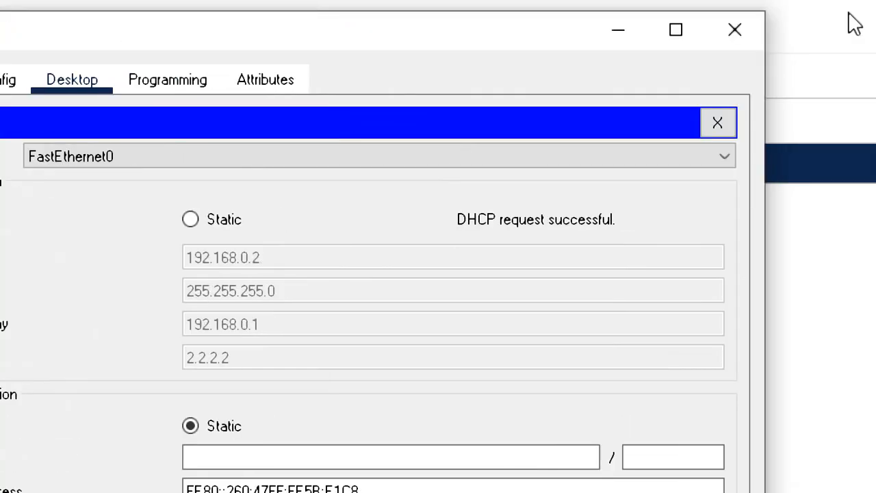
left_click(687, 120)
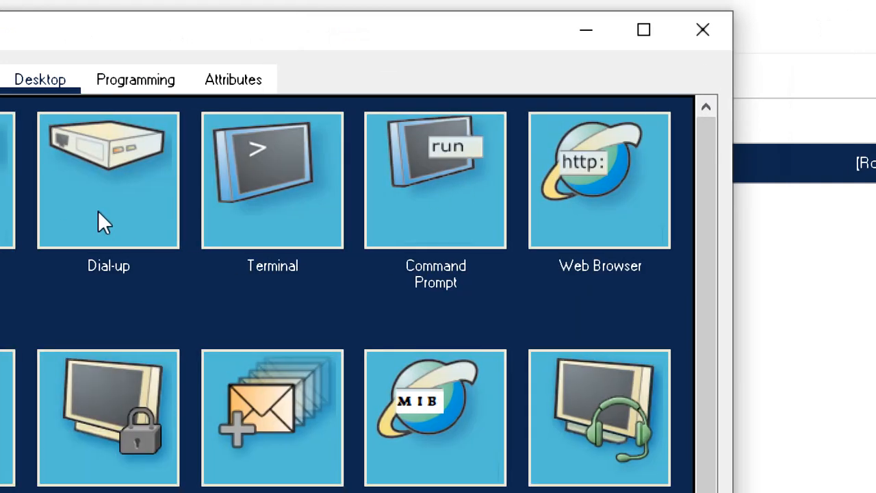
left_click(287, 207)
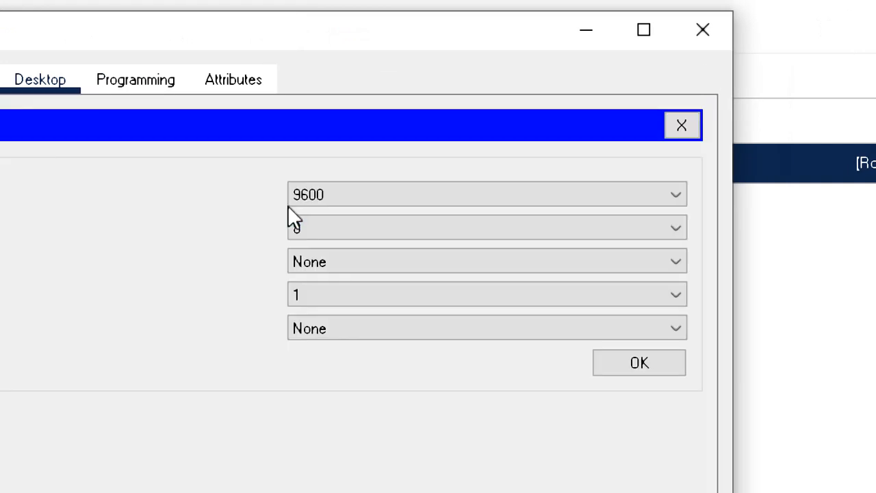
left_click(672, 376)
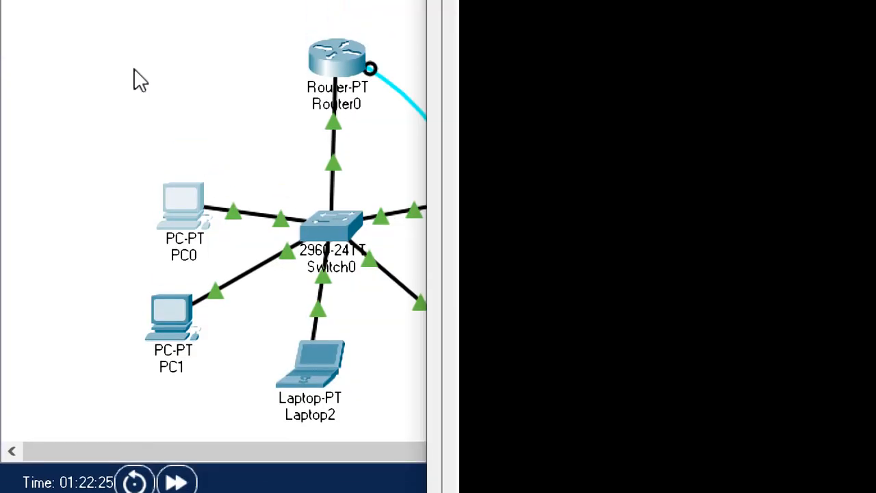
left_click(135, 69)
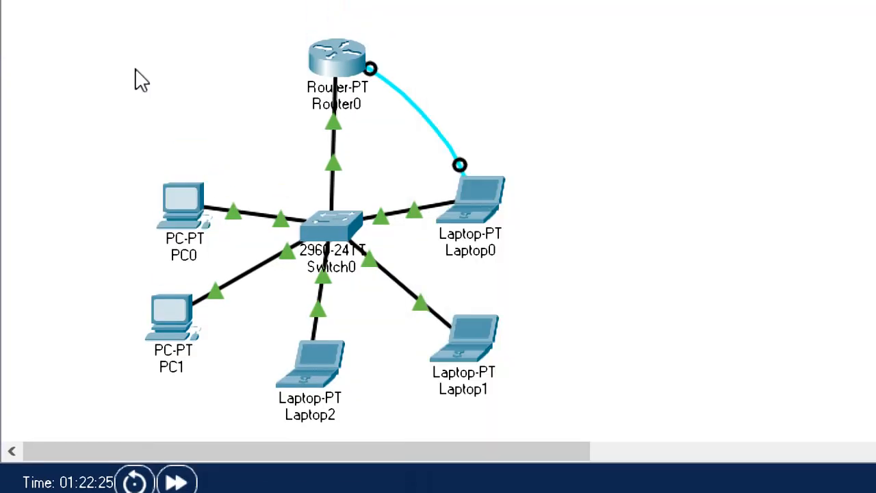
Review the fa0/0 address command and the DHCP pool commands in Laptop0's console terminal.
left_click(485, 186)
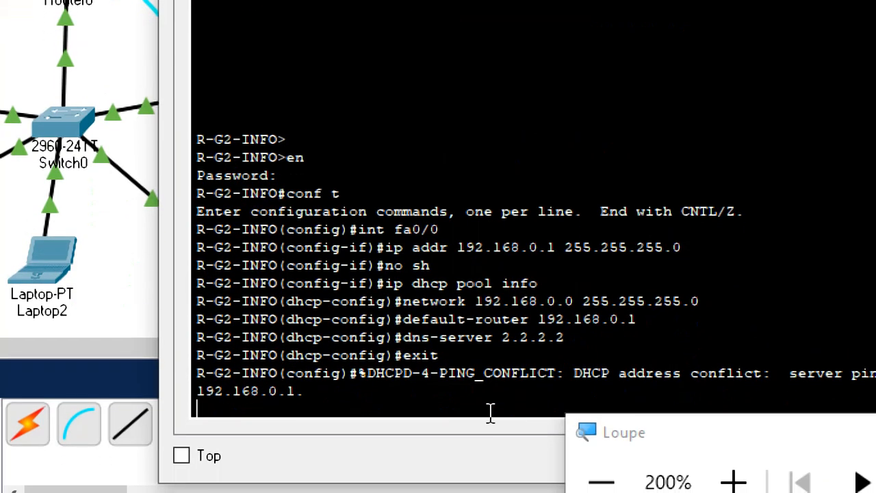
left_click_drag(251, 247, 732, 245)
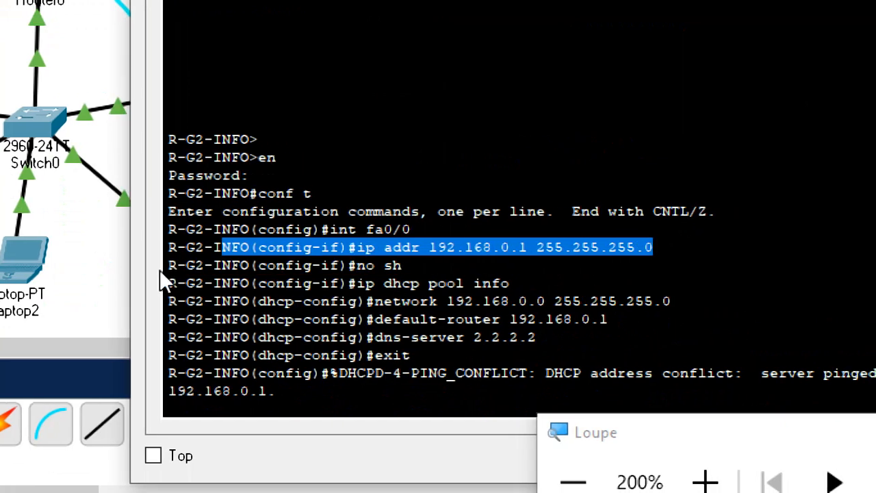
left_click_drag(168, 281, 531, 354)
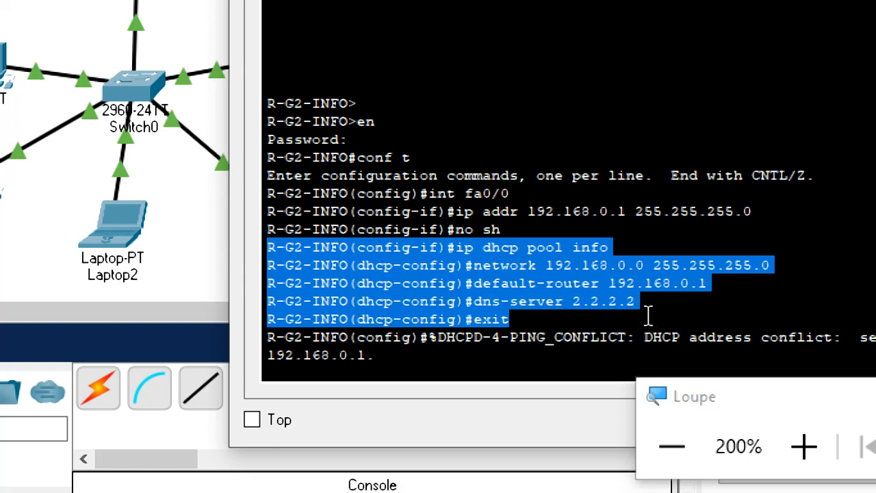
Re-examine the commands from the fa0/0 interface setup through the DNS server entry and bring back the router's configuration prompt.
left_click_drag(647, 316, 664, 303)
left_click(722, 242)
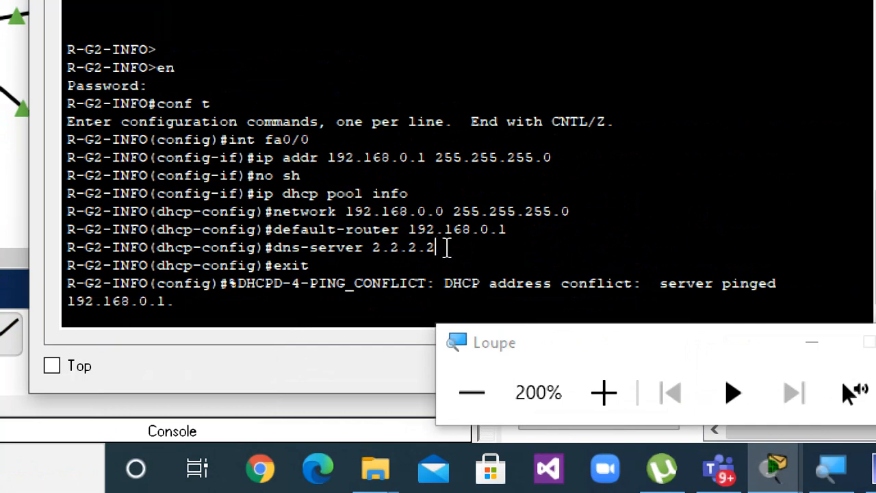
left_click_drag(445, 249, 302, 211)
left_click_drag(256, 194, 203, 139)
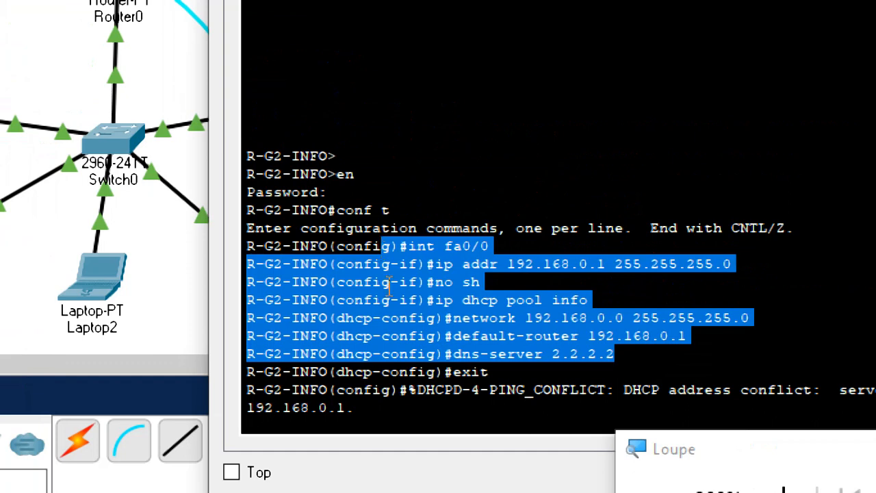
left_click(413, 397)
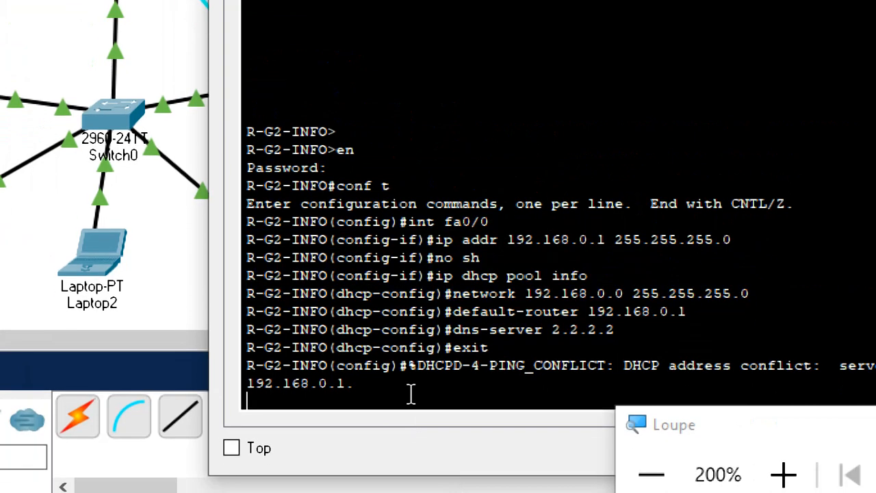
key("Return")
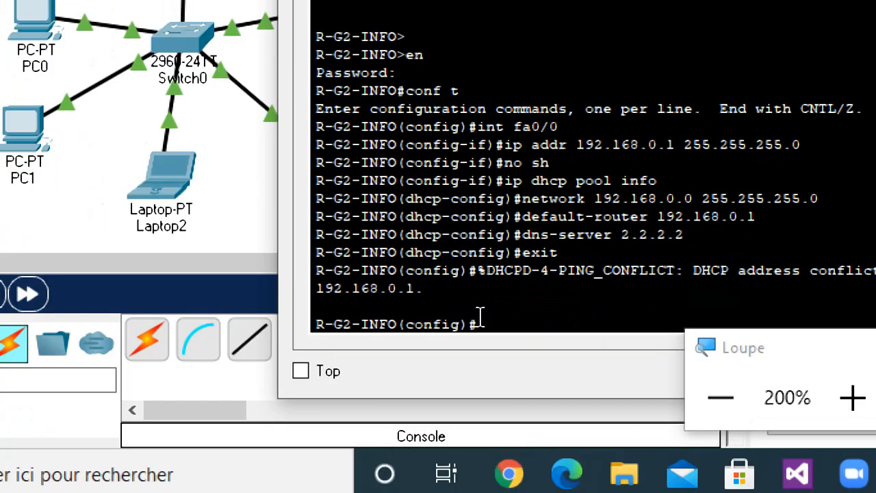
type("n")
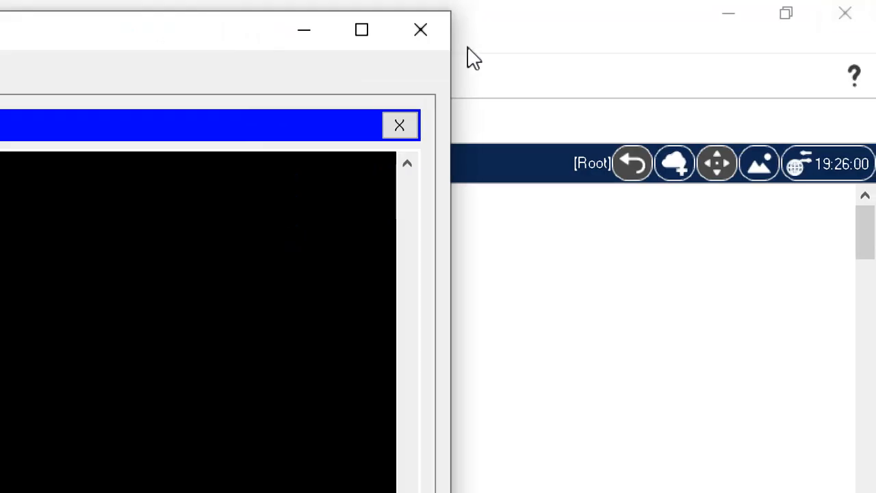
Close the terminal and the laptop's window, and exit Packet Tracer without saving the work.
left_click(361, 31)
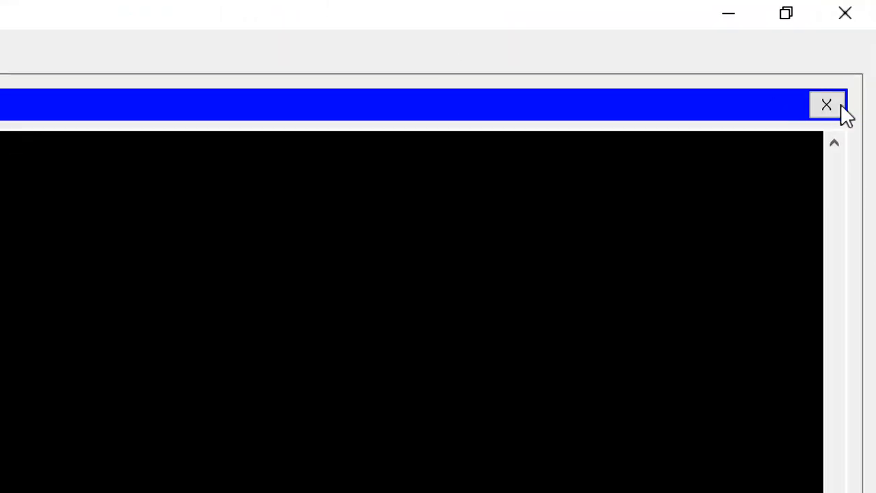
left_click(841, 104)
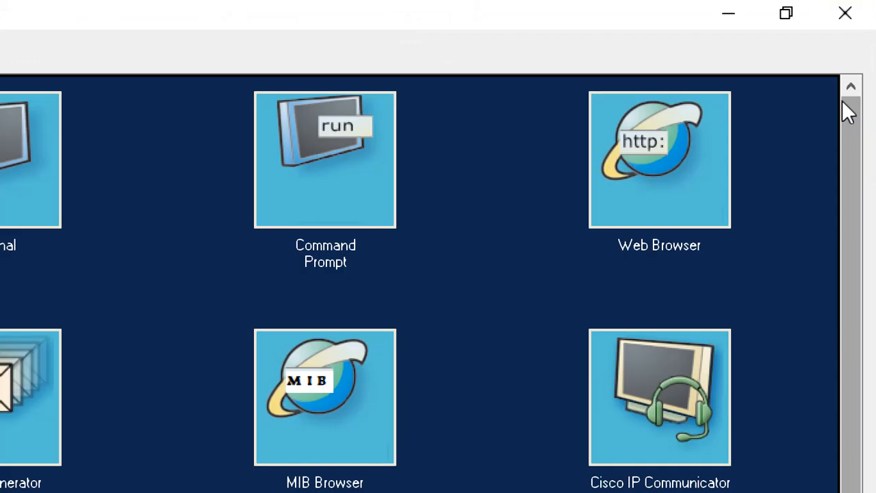
left_click(845, 12)
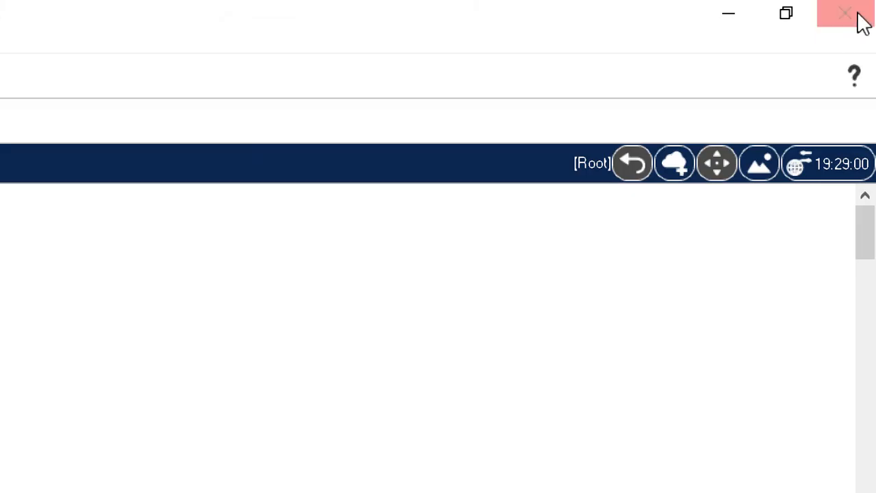
left_click(861, 21)
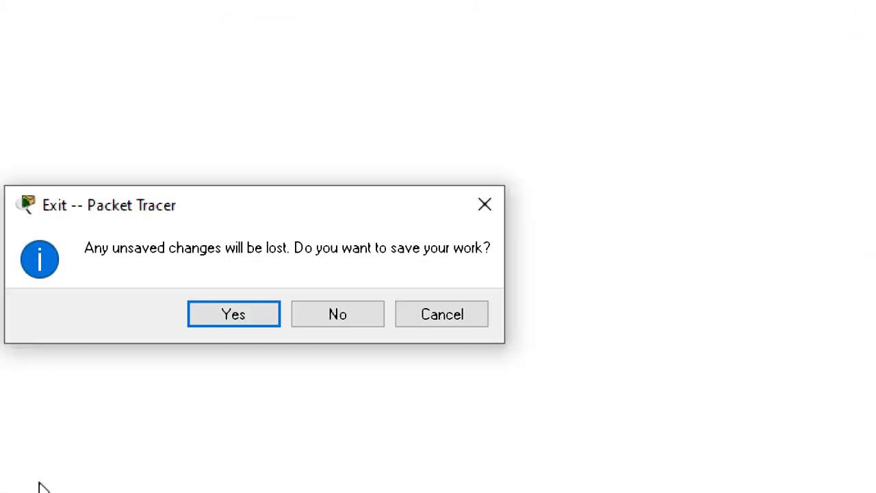
left_click(337, 314)
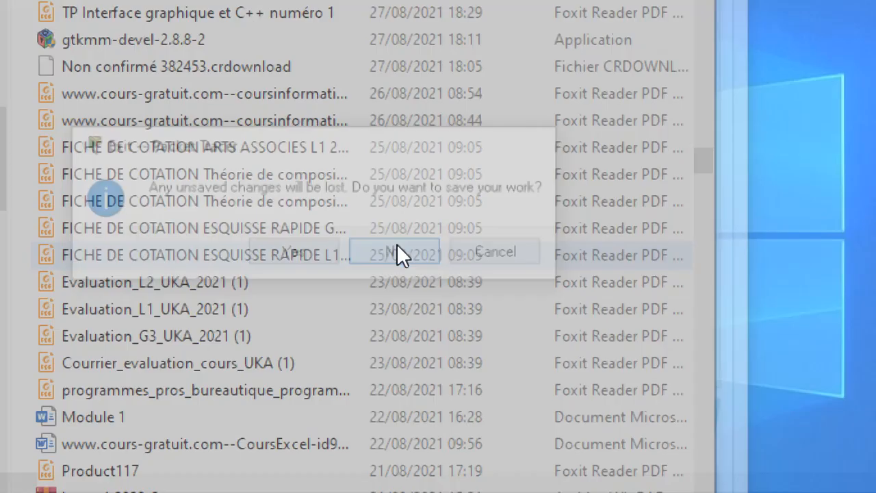